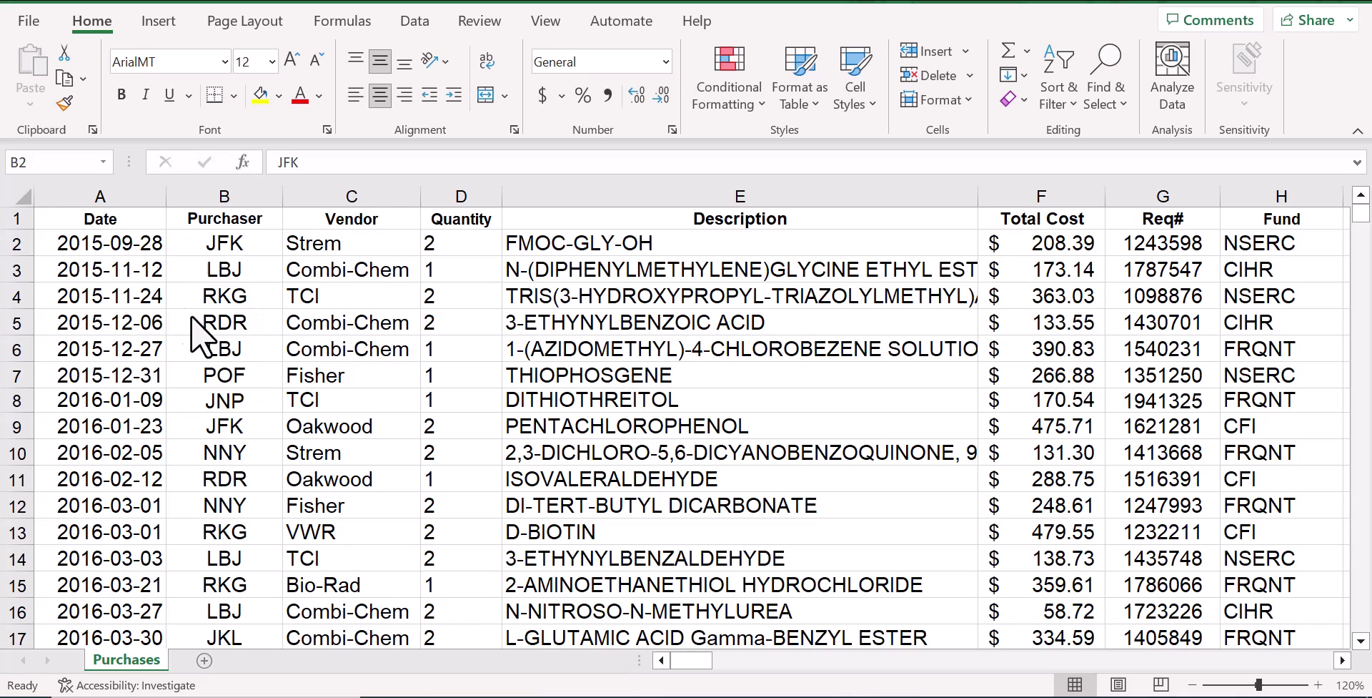
Step: Review the purchase data's columns, from Date to Fund, in the first record
click(121, 242)
click(274, 243)
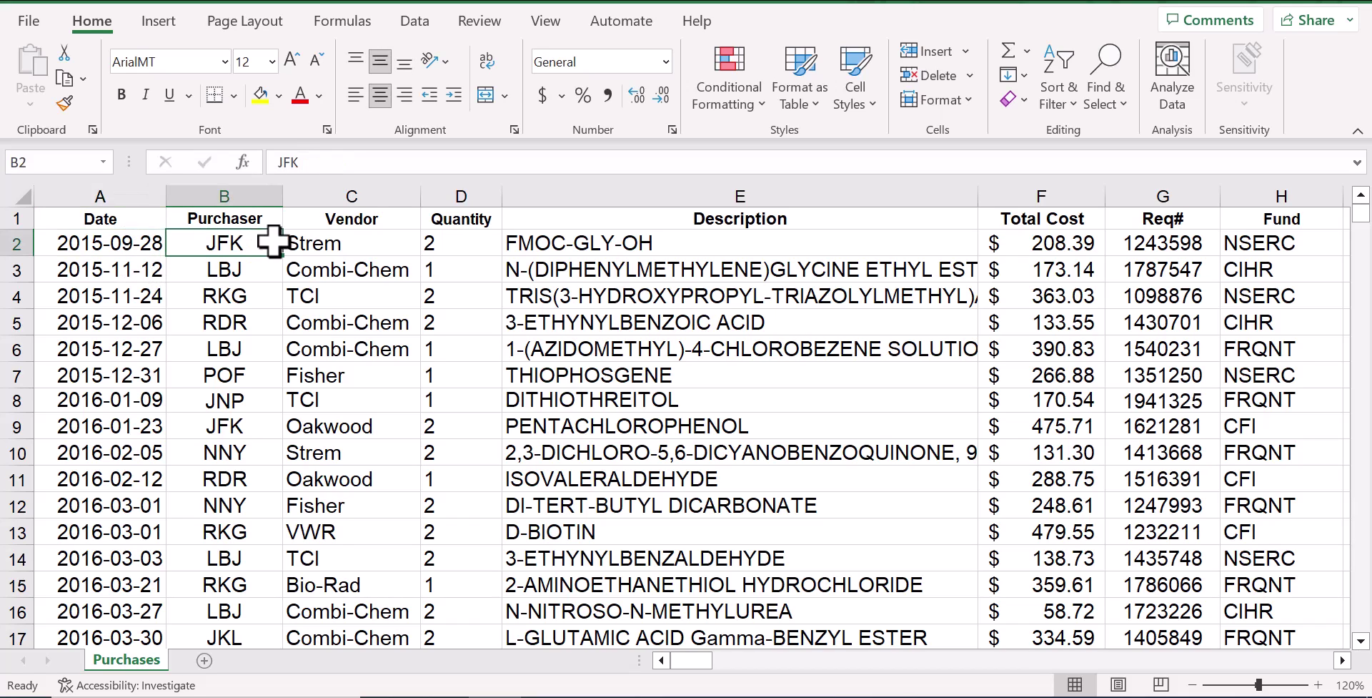
click(329, 244)
click(592, 250)
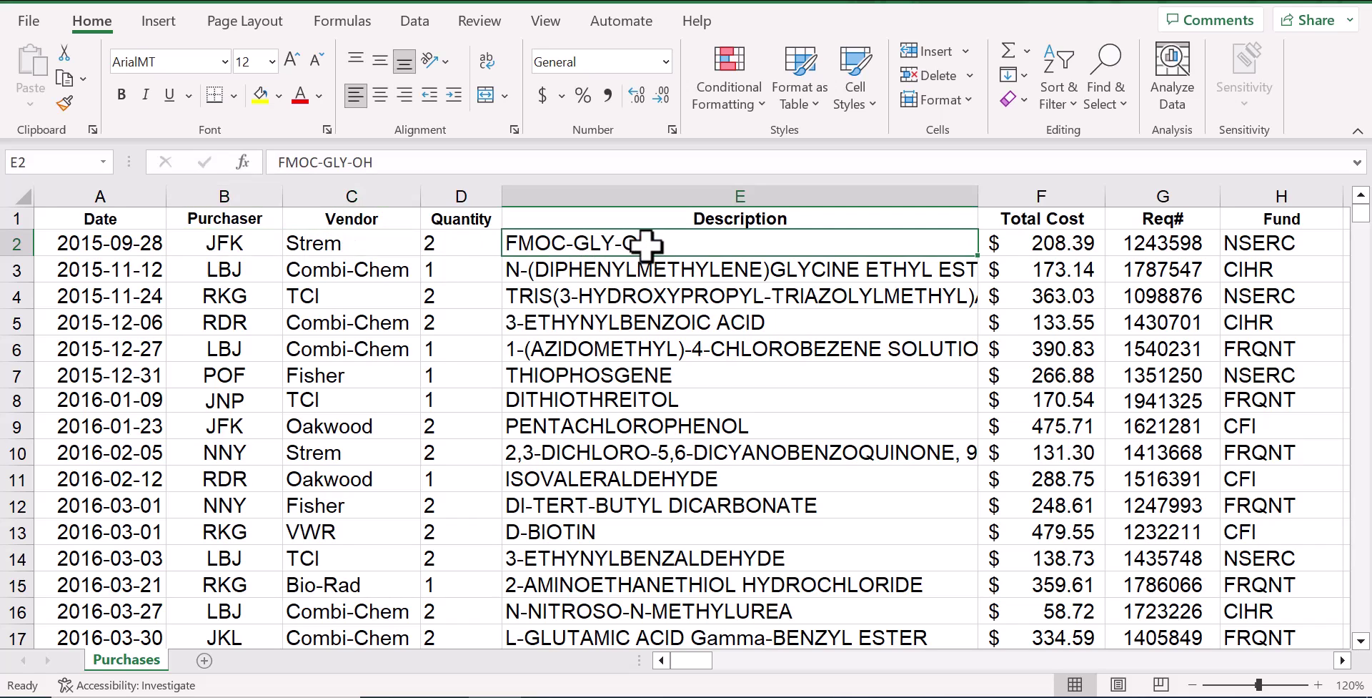
click(1045, 241)
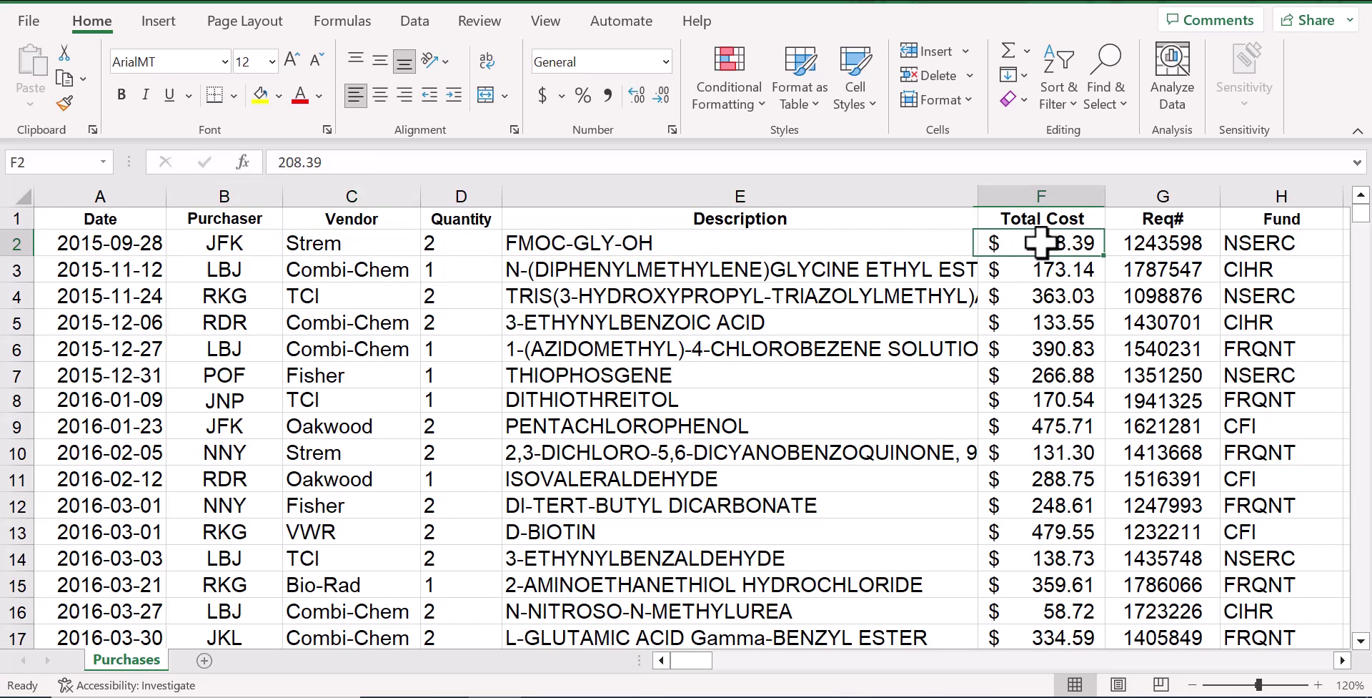
click(1278, 216)
click(1278, 242)
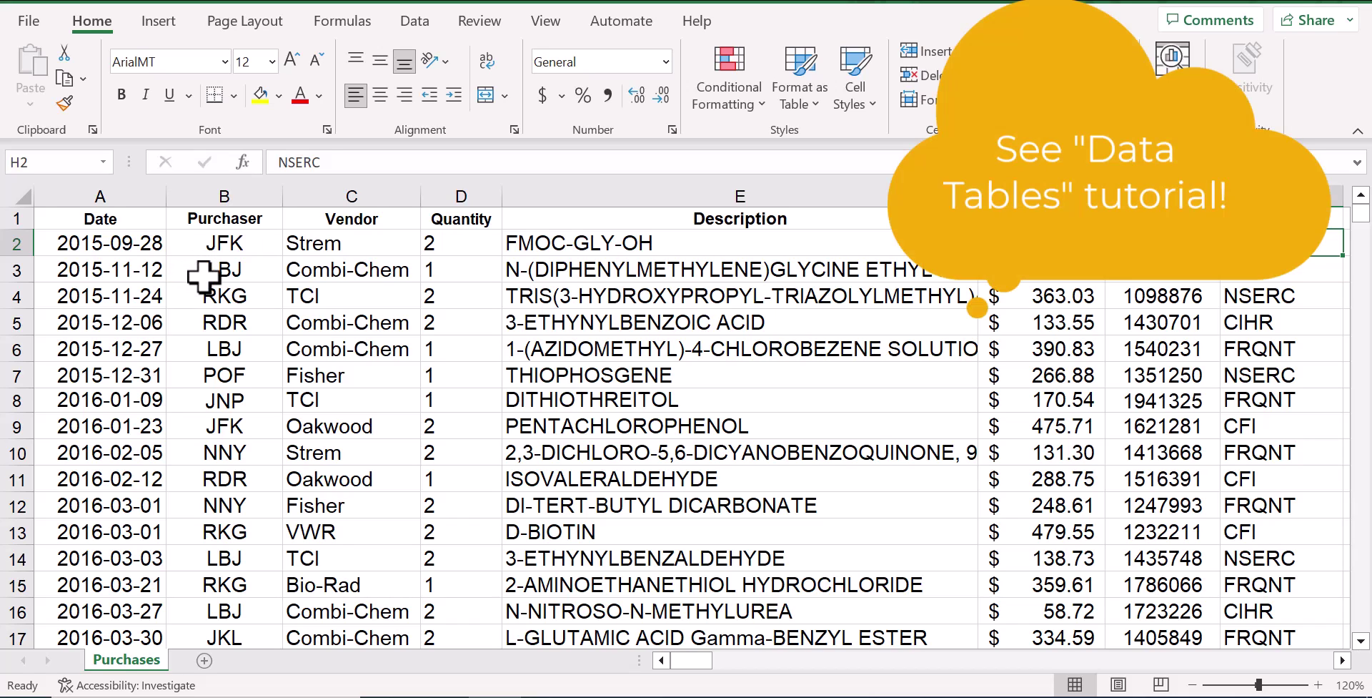
Step: Convert the purchase data range A1:H301 into a table with headers
click(204, 277)
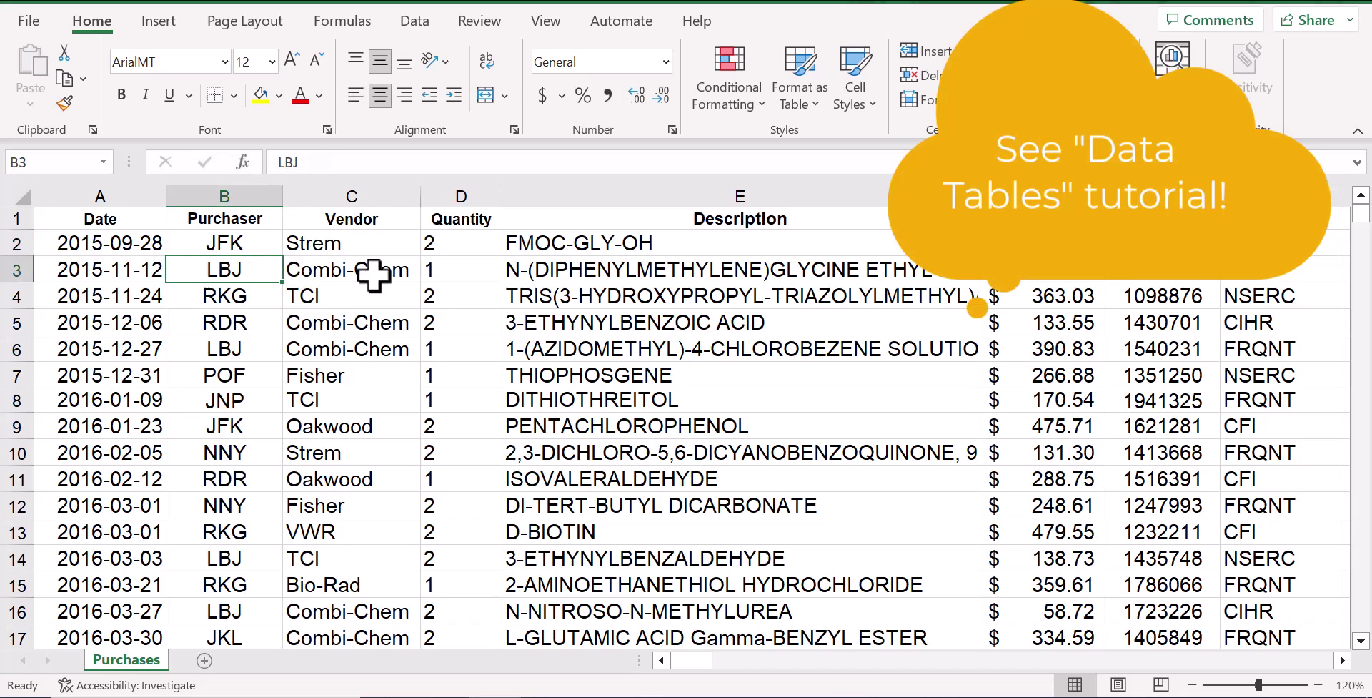
click(427, 293)
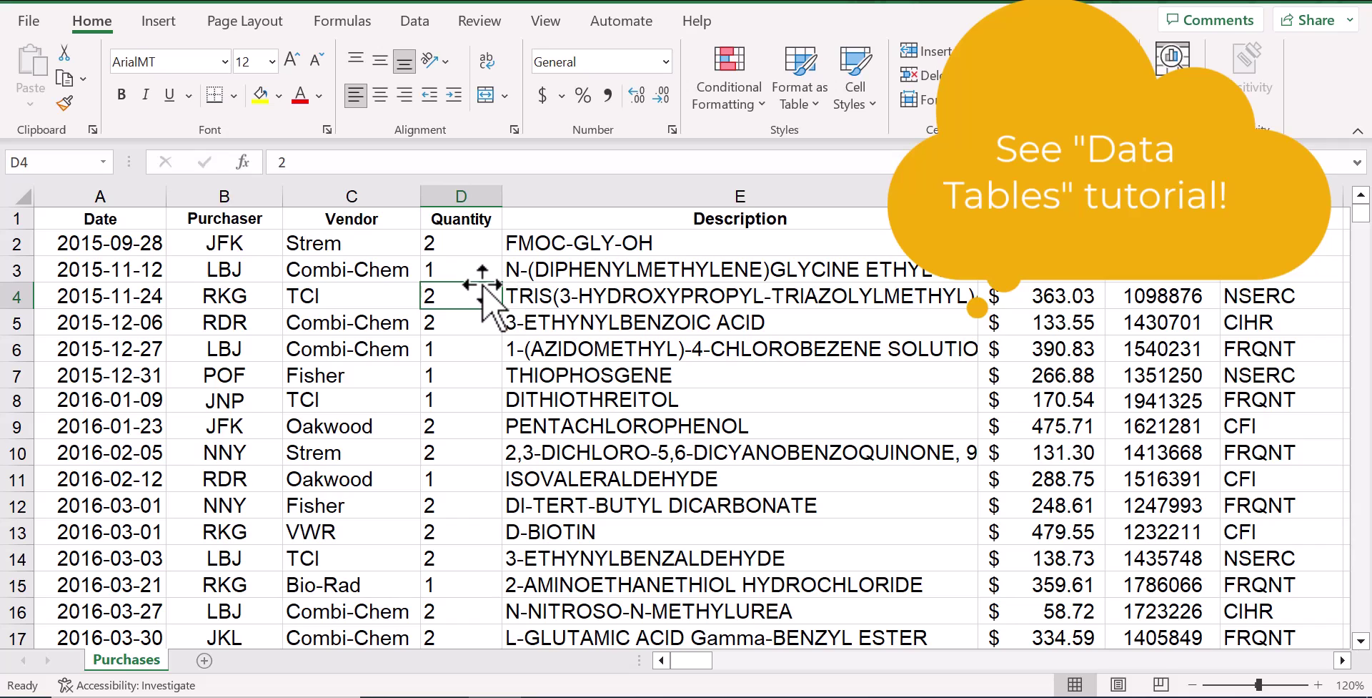
key(ctrl+t)
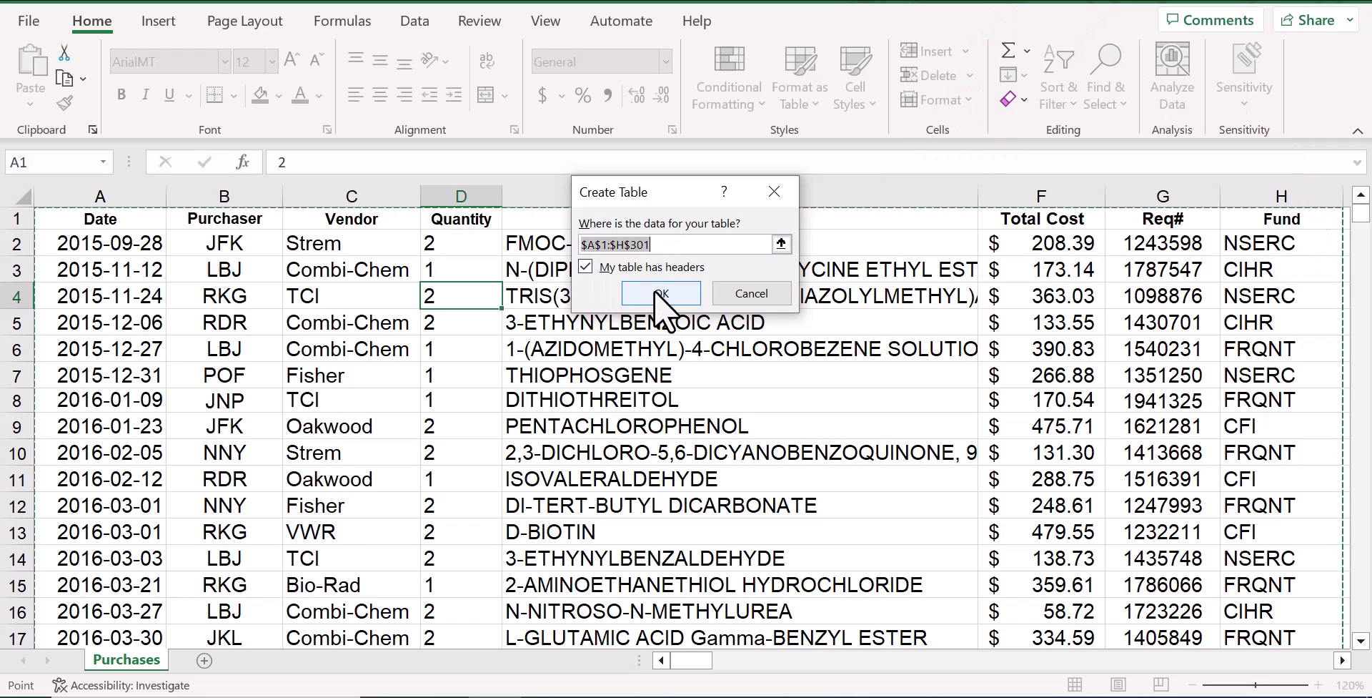
click(654, 291)
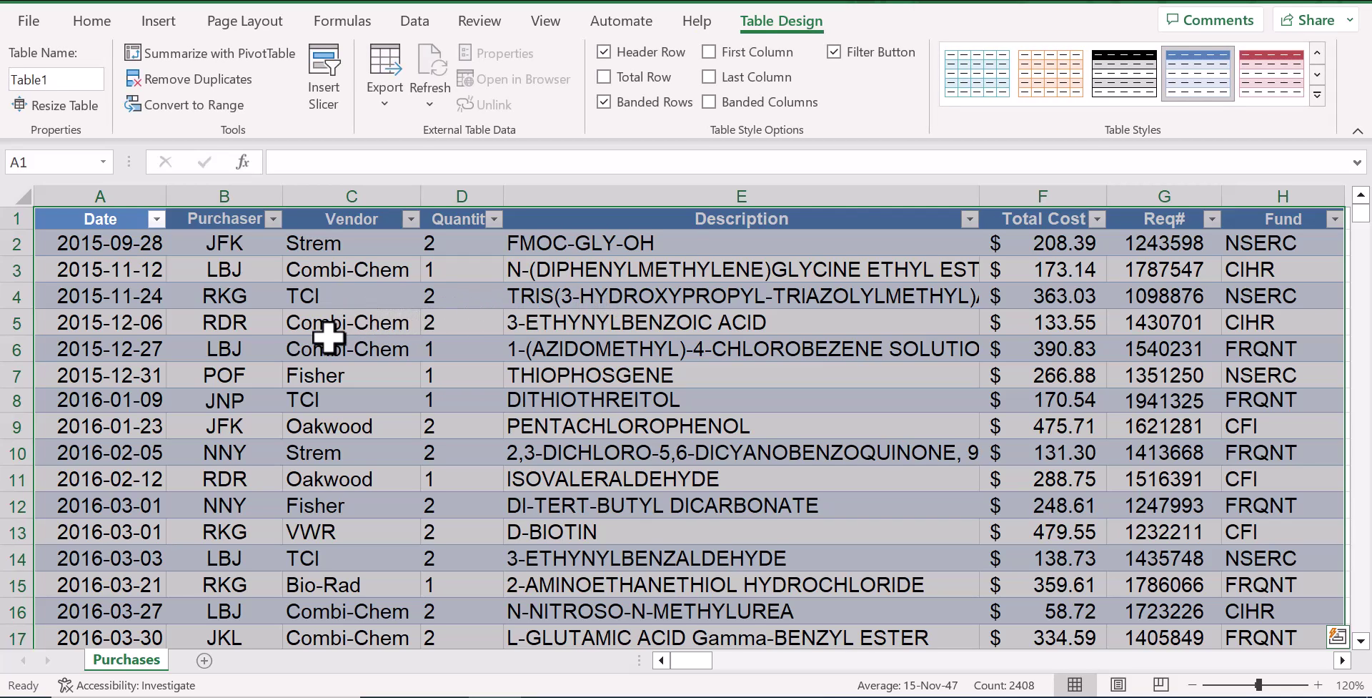
click(245, 399)
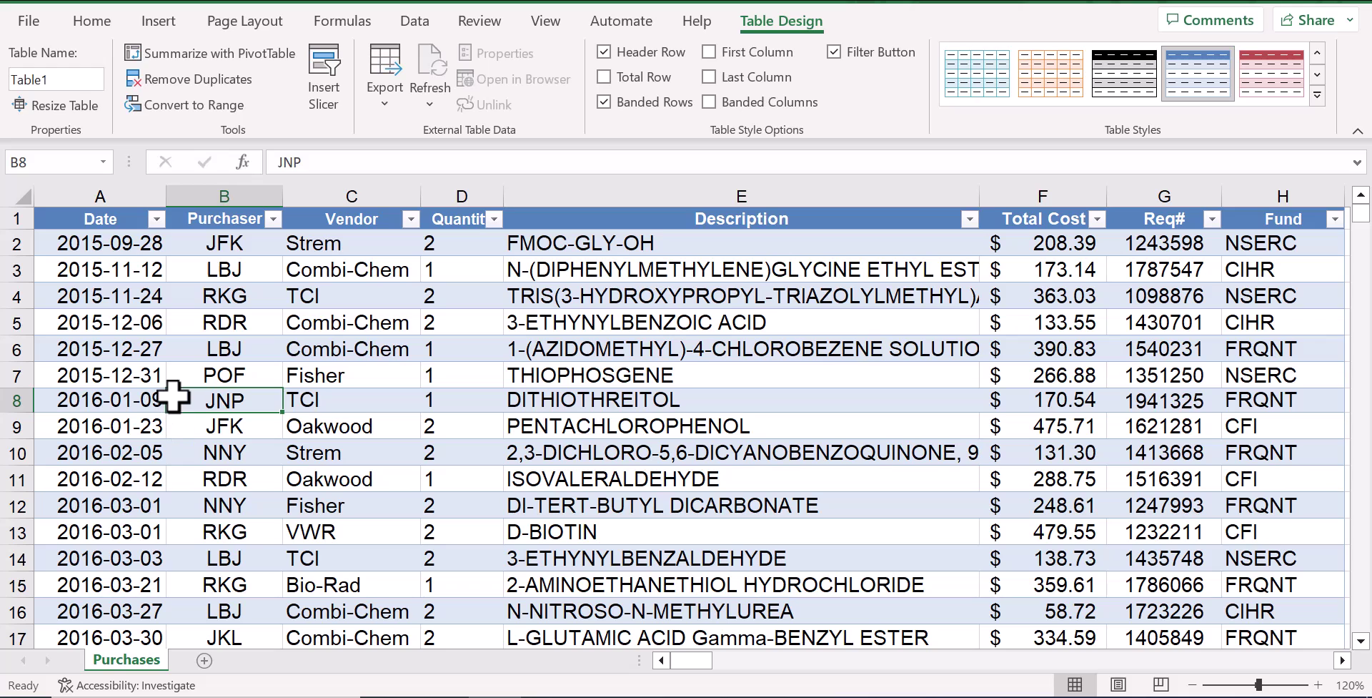
Step: Examine the last record of the purchases table and the empty rows directly beneath it
key(ctrl+Down)
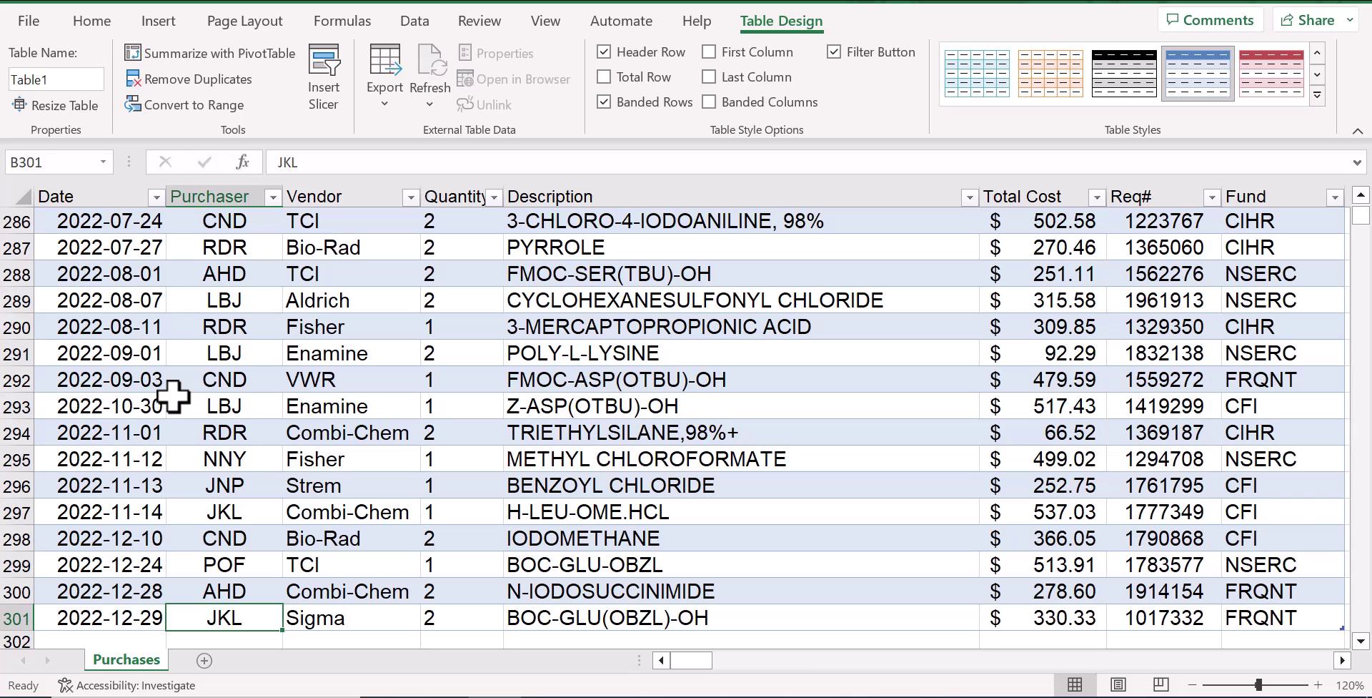
scroll(343, 529, down, 1)
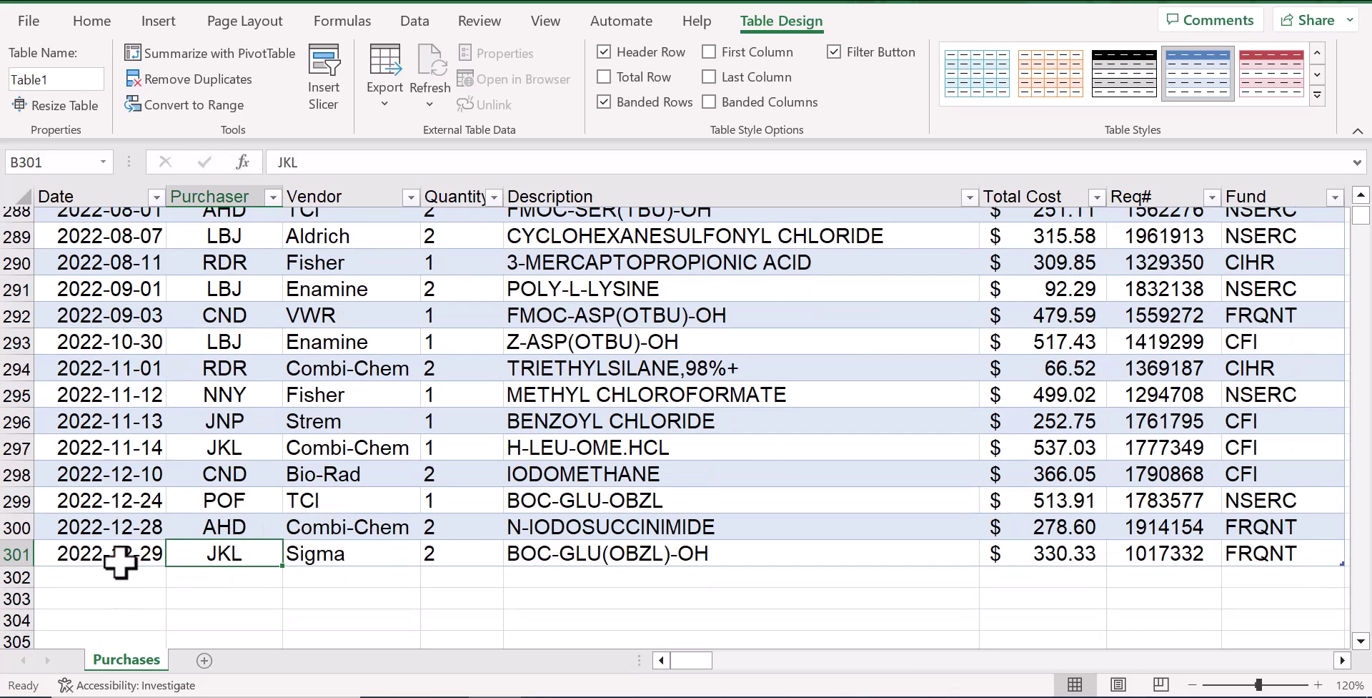
click(115, 577)
click(139, 554)
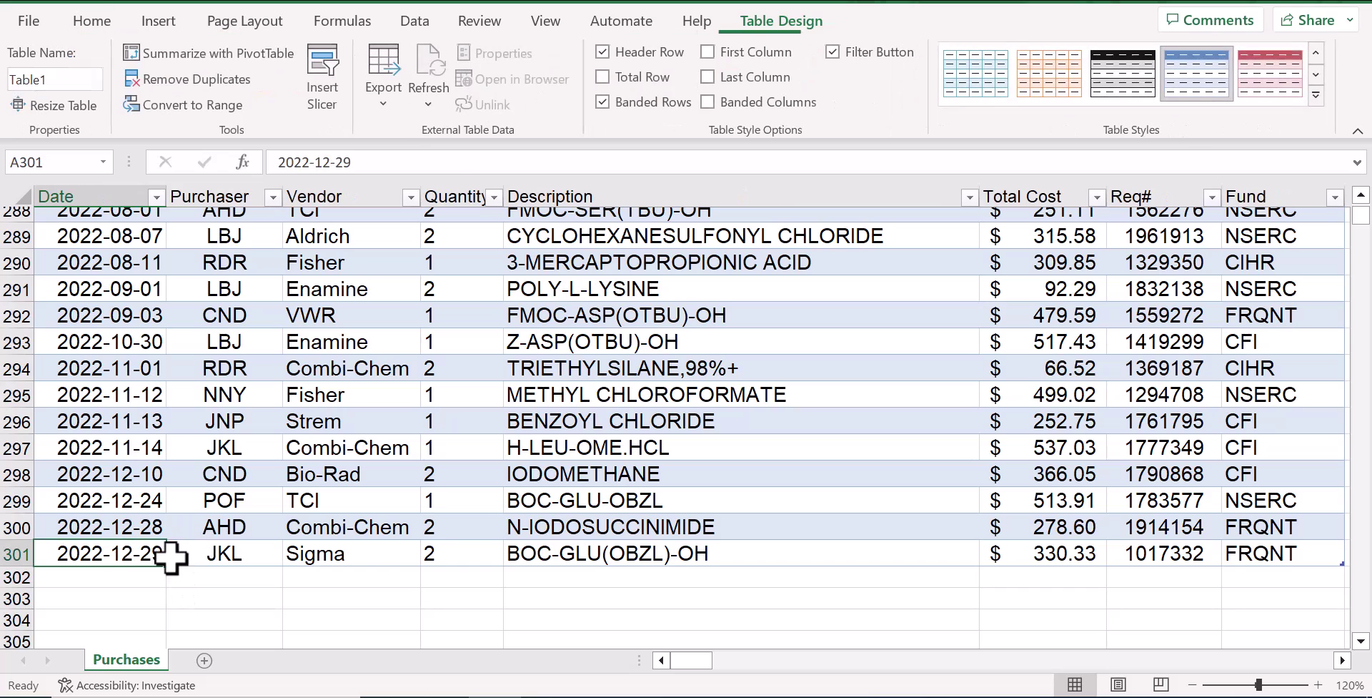
drag(165, 564, 166, 602)
click(245, 590)
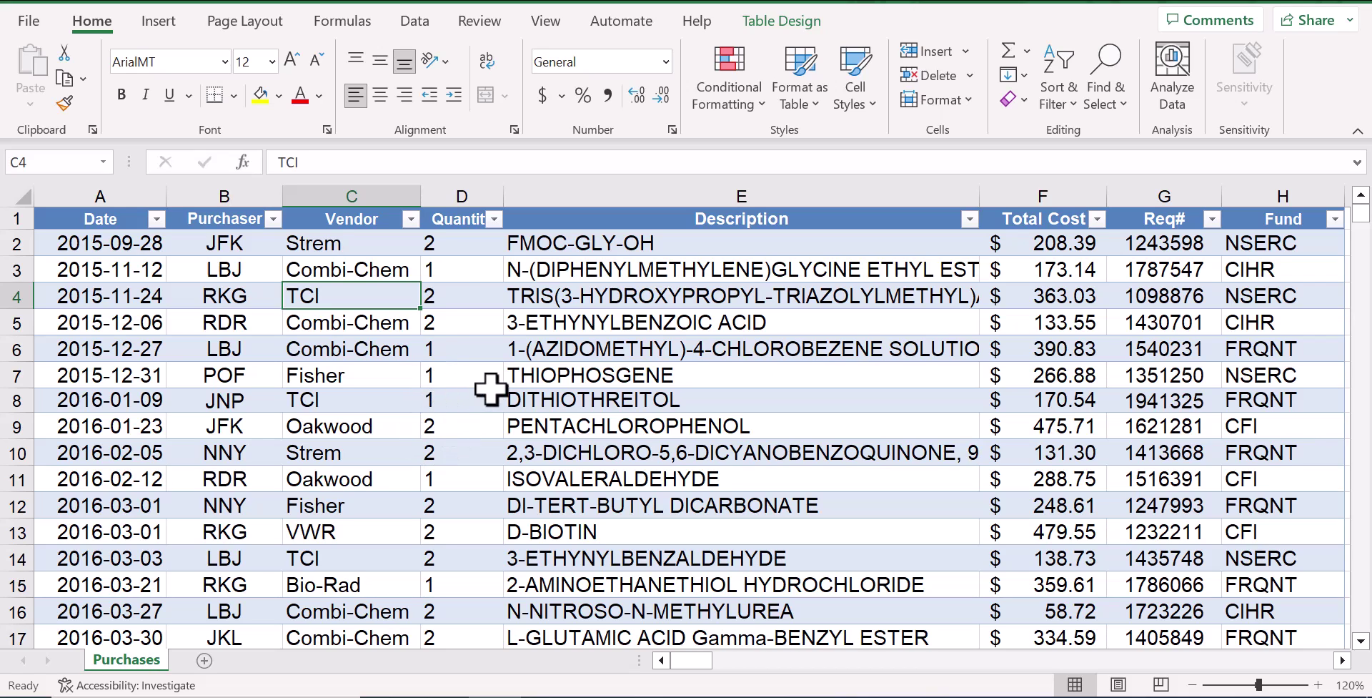
Step: Create a PivotTable from Table1 on a new worksheet
click(351, 333)
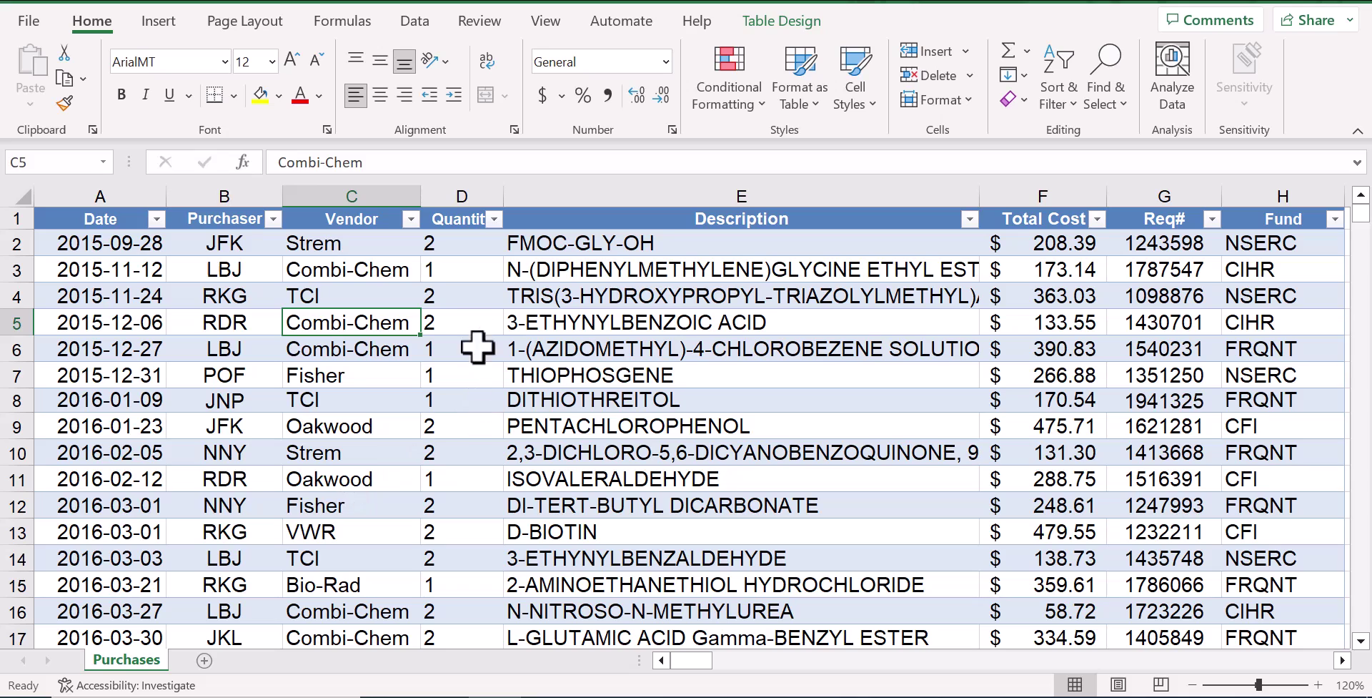
click(149, 20)
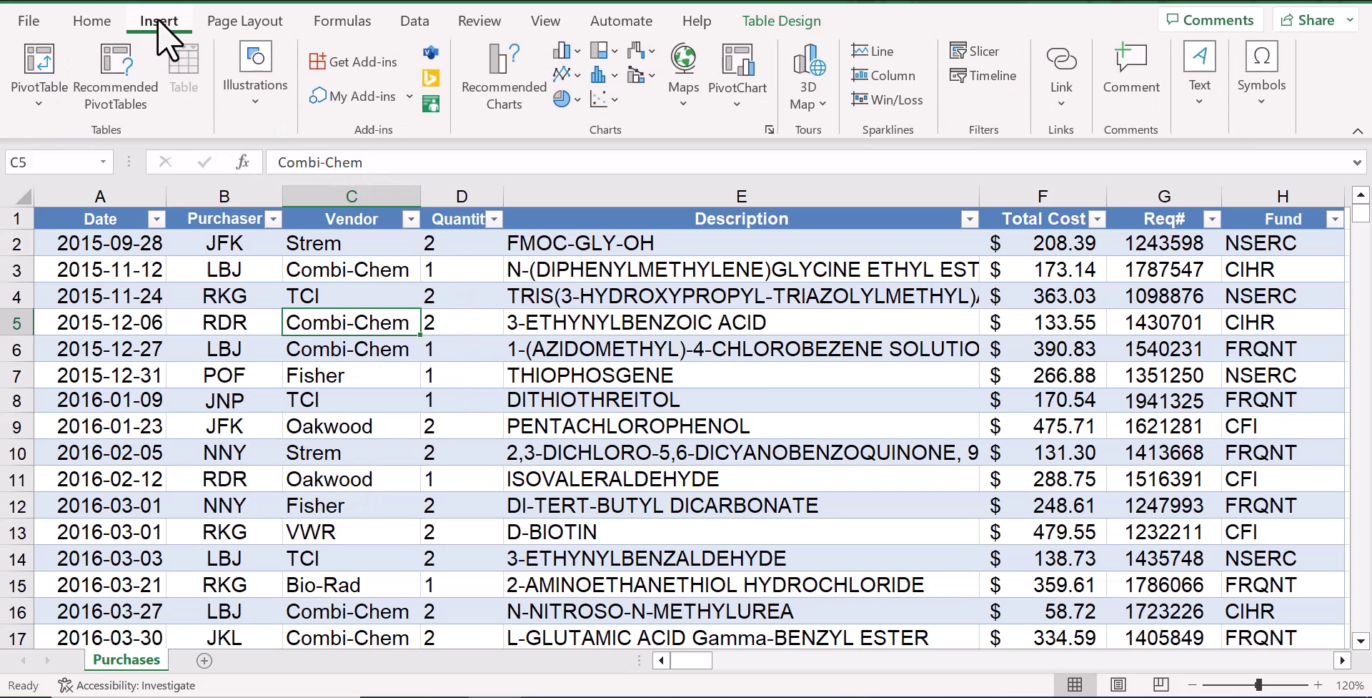
click(37, 63)
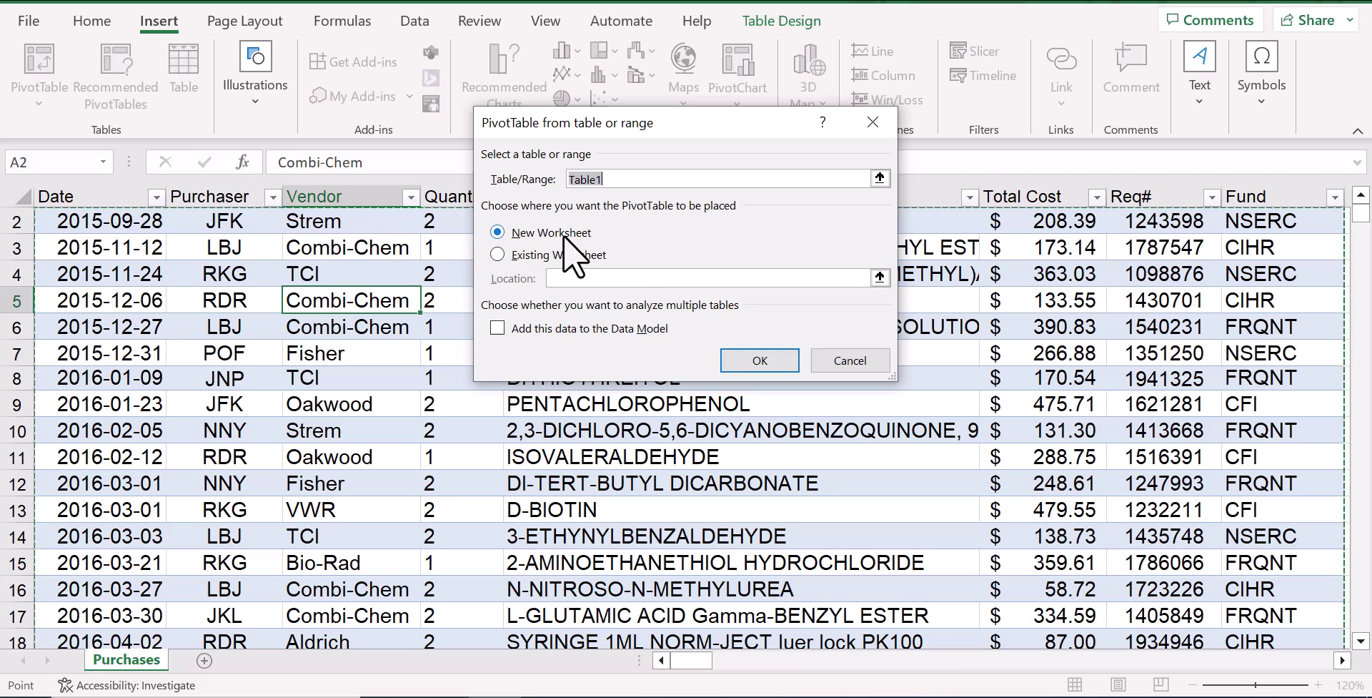
click(753, 366)
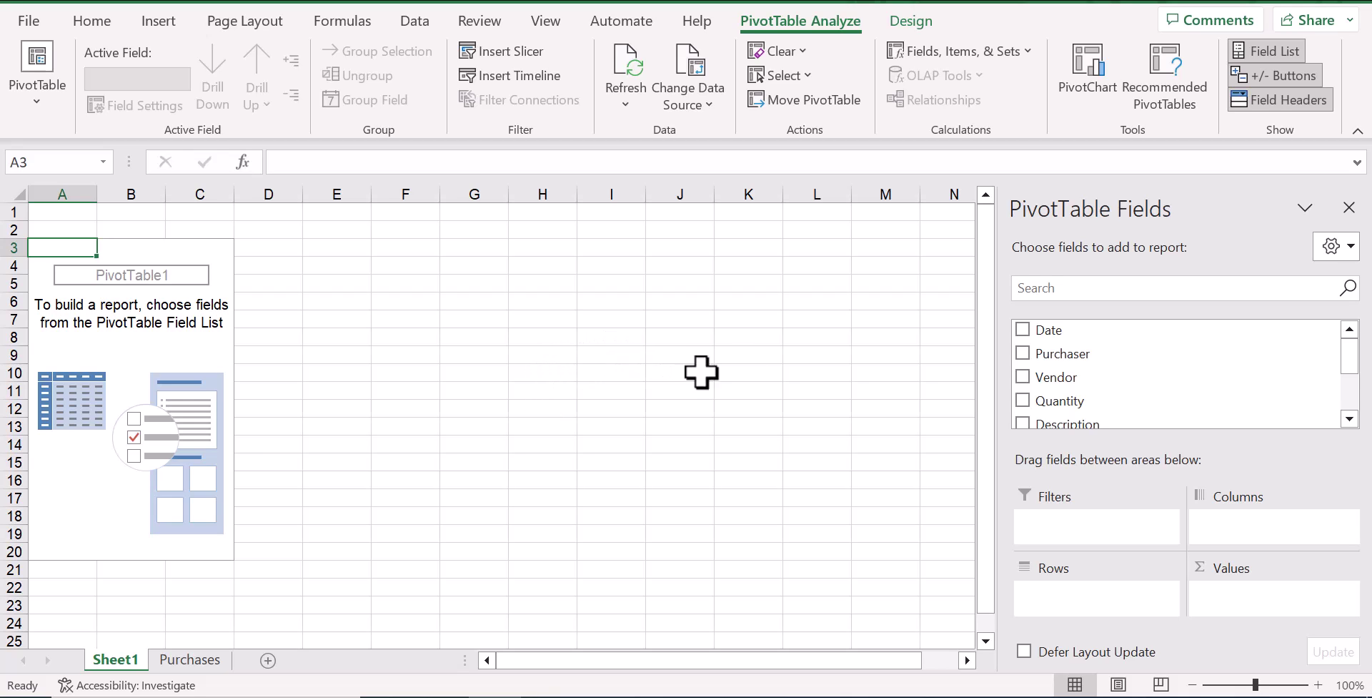
Step: Add the Date, Purchaser, Vendor and Total Cost fields to the PivotTable
click(1024, 329)
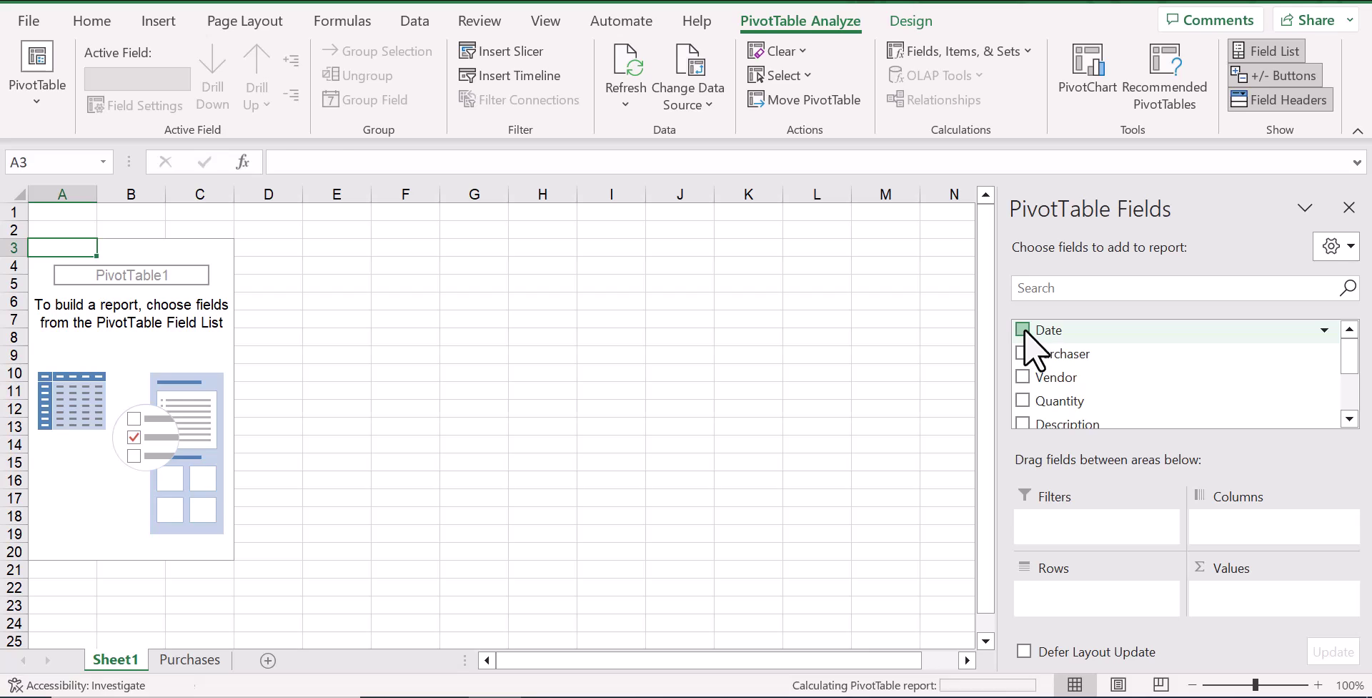
click(1024, 353)
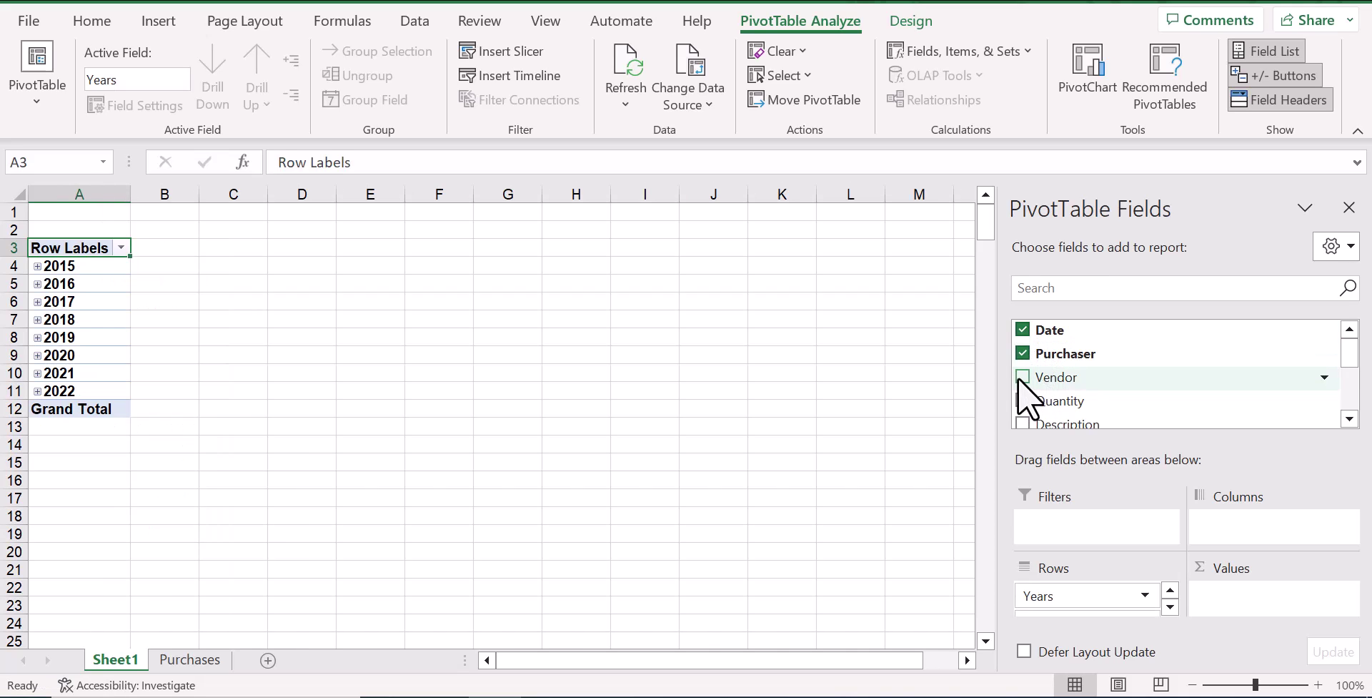
click(1022, 378)
scroll(1087, 371, down, 1)
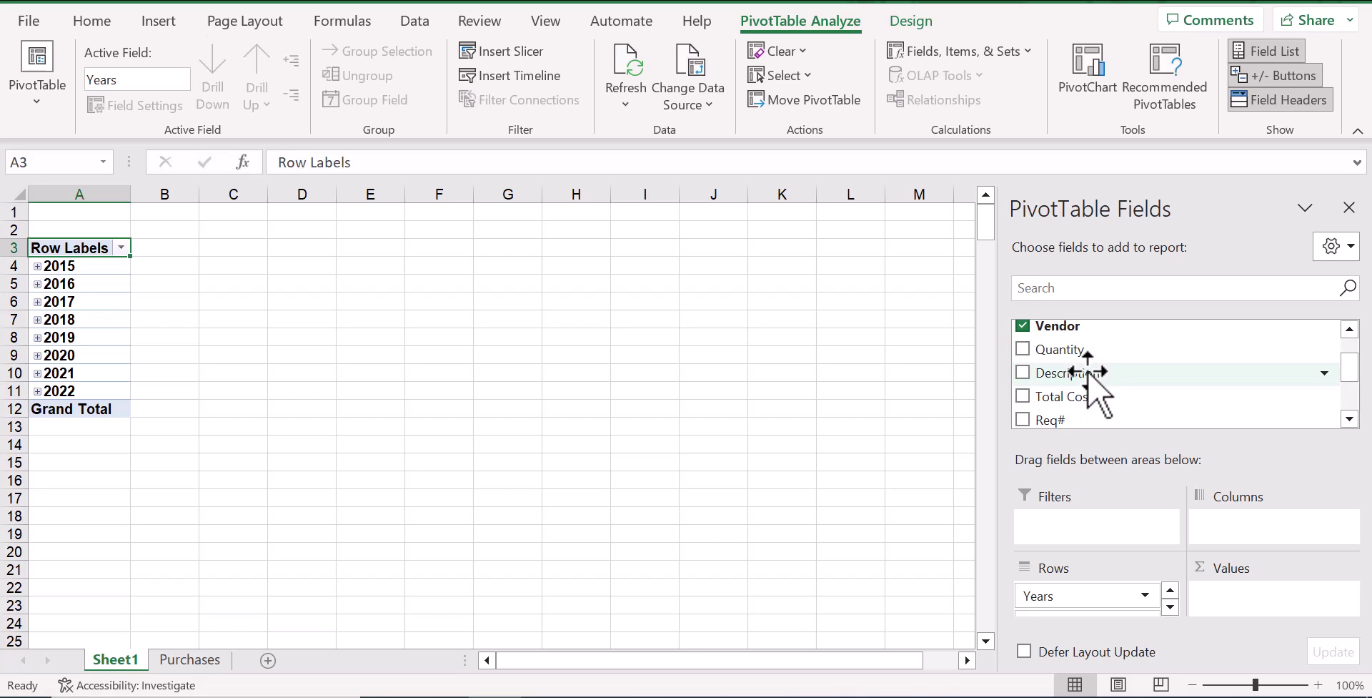
click(1022, 397)
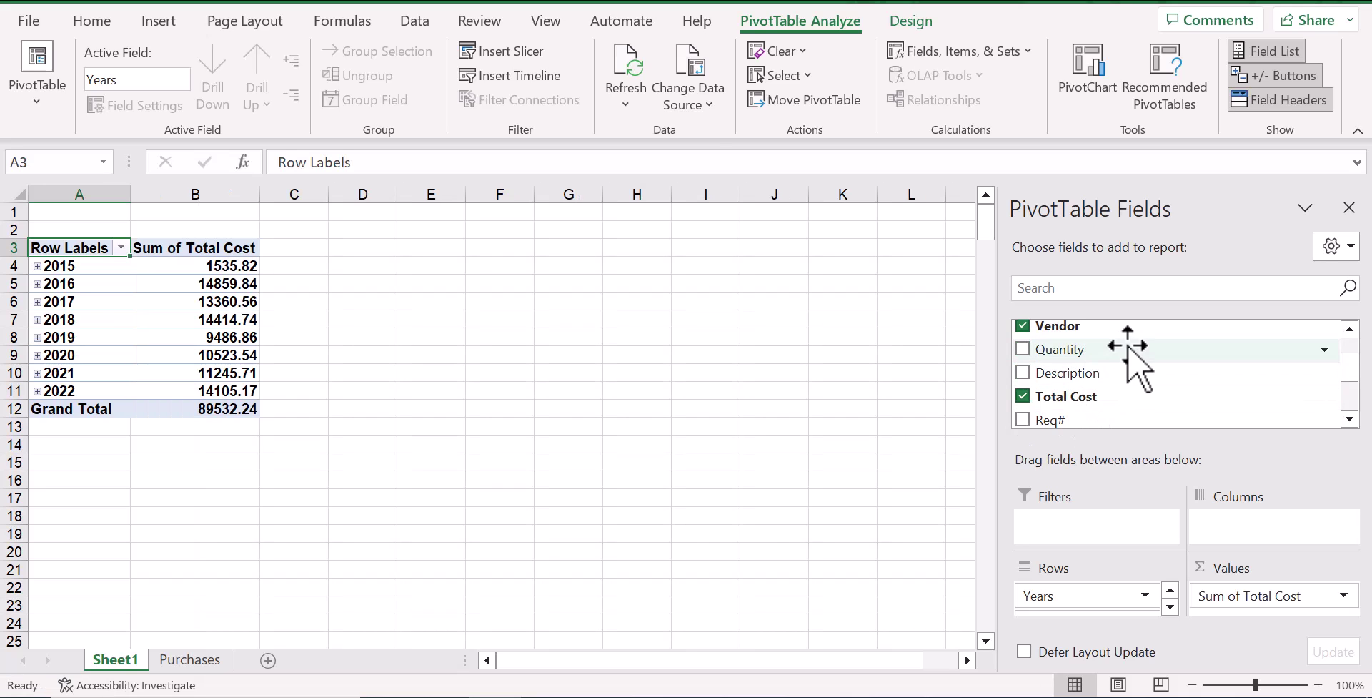
Step: Remove the Quarters and Years fields from the PivotTable and add the Fund field
scroll(1134, 357, down, 3)
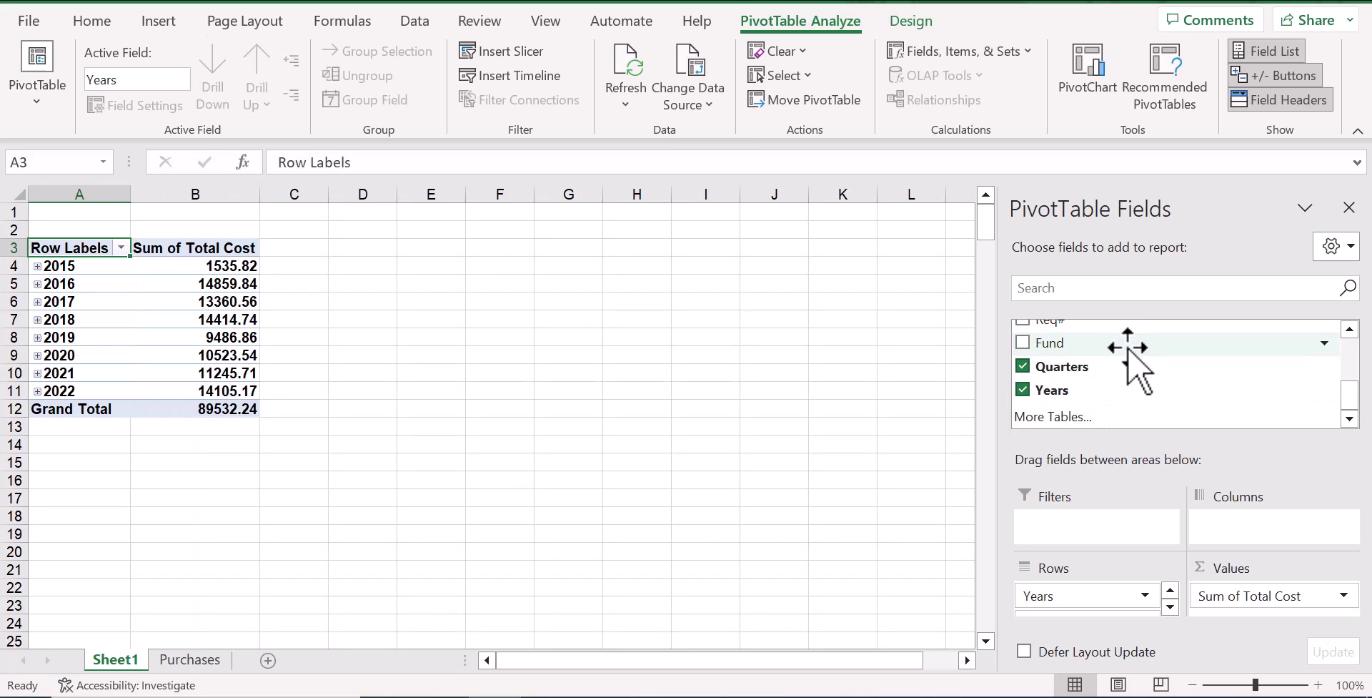
click(1022, 366)
click(1022, 389)
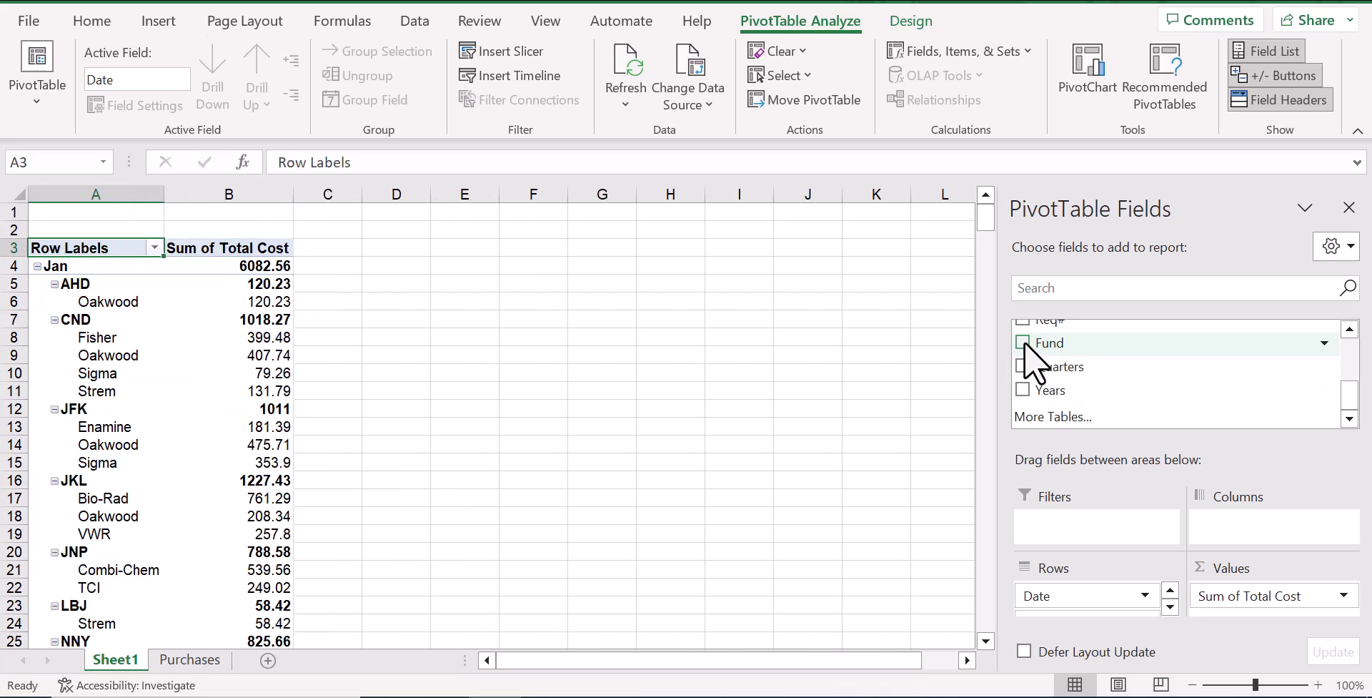
click(1022, 341)
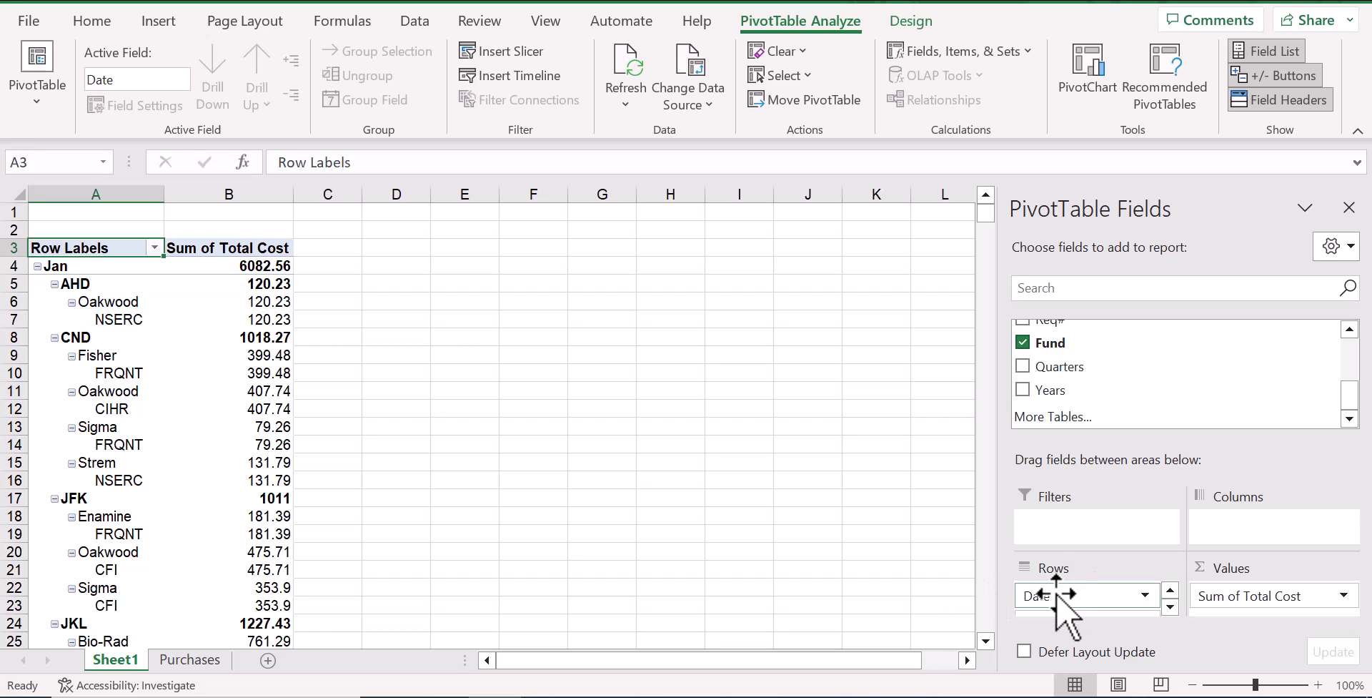
Step: Use Date as the PivotTable's report filter and Fund as its column field instead of row fields
drag(1055, 595, 1098, 543)
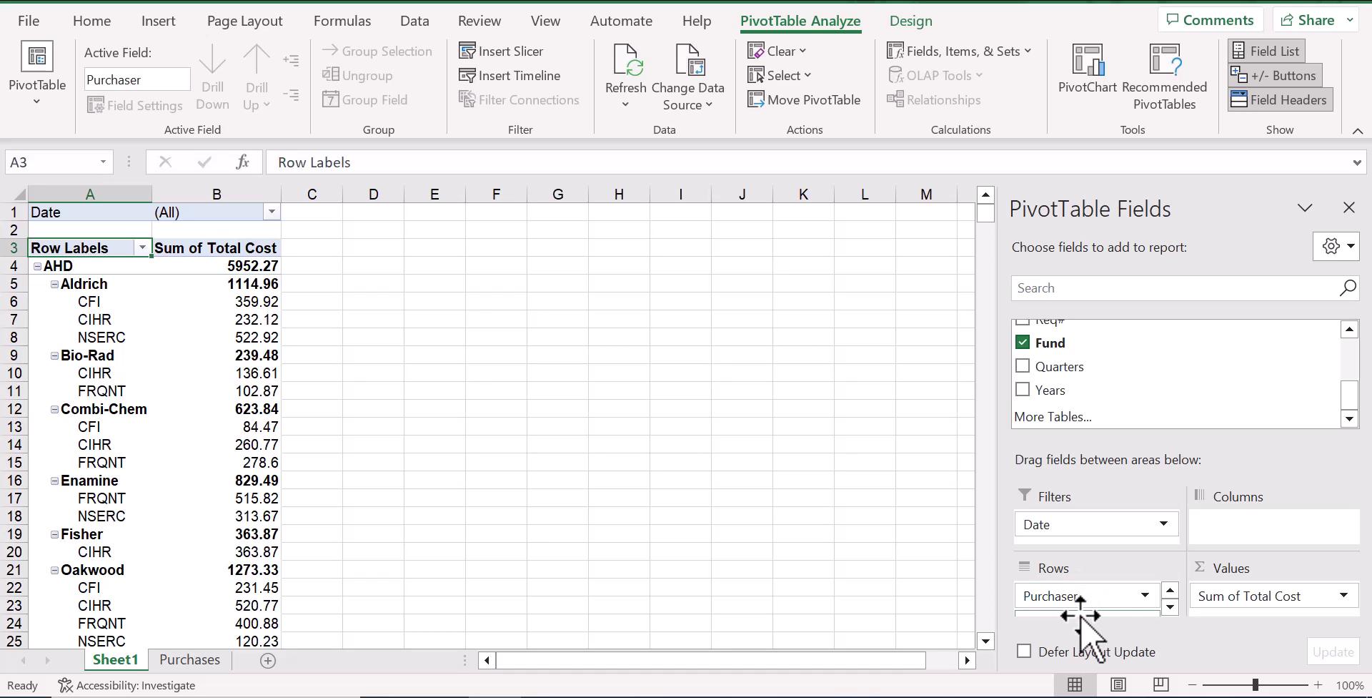
drag(1081, 616, 1172, 621)
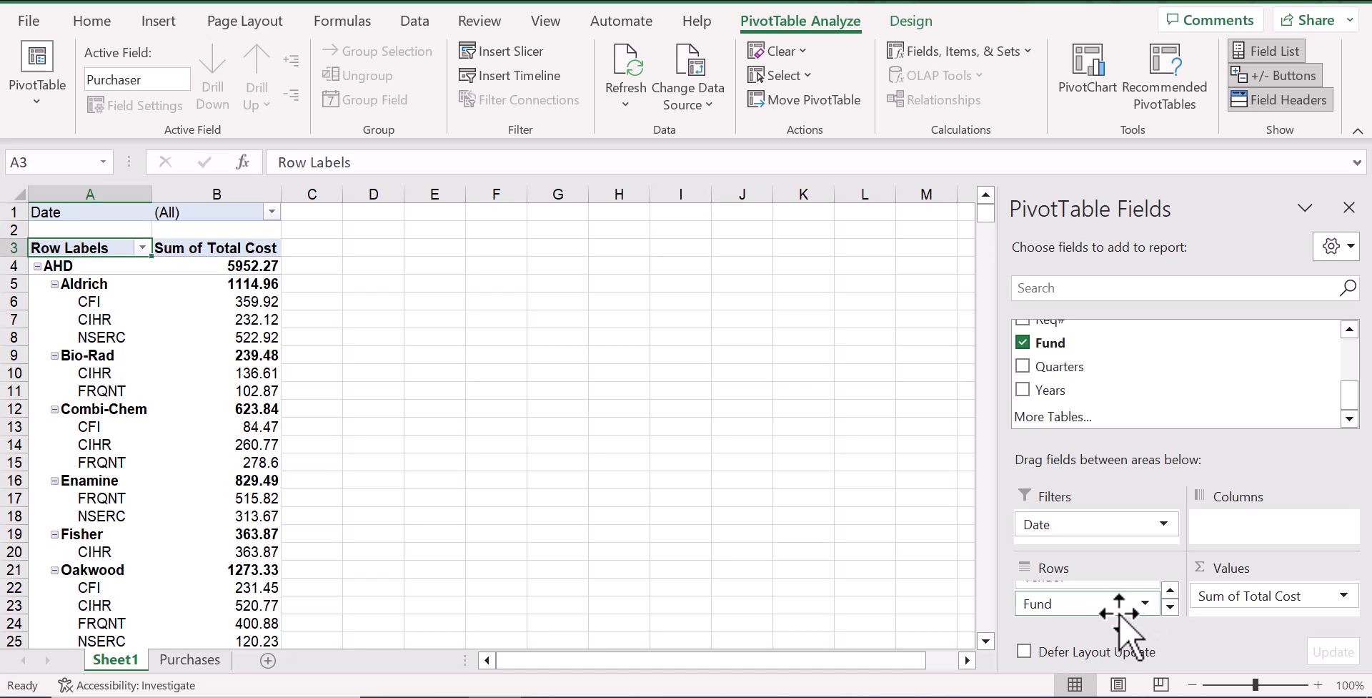
drag(1120, 613, 1208, 525)
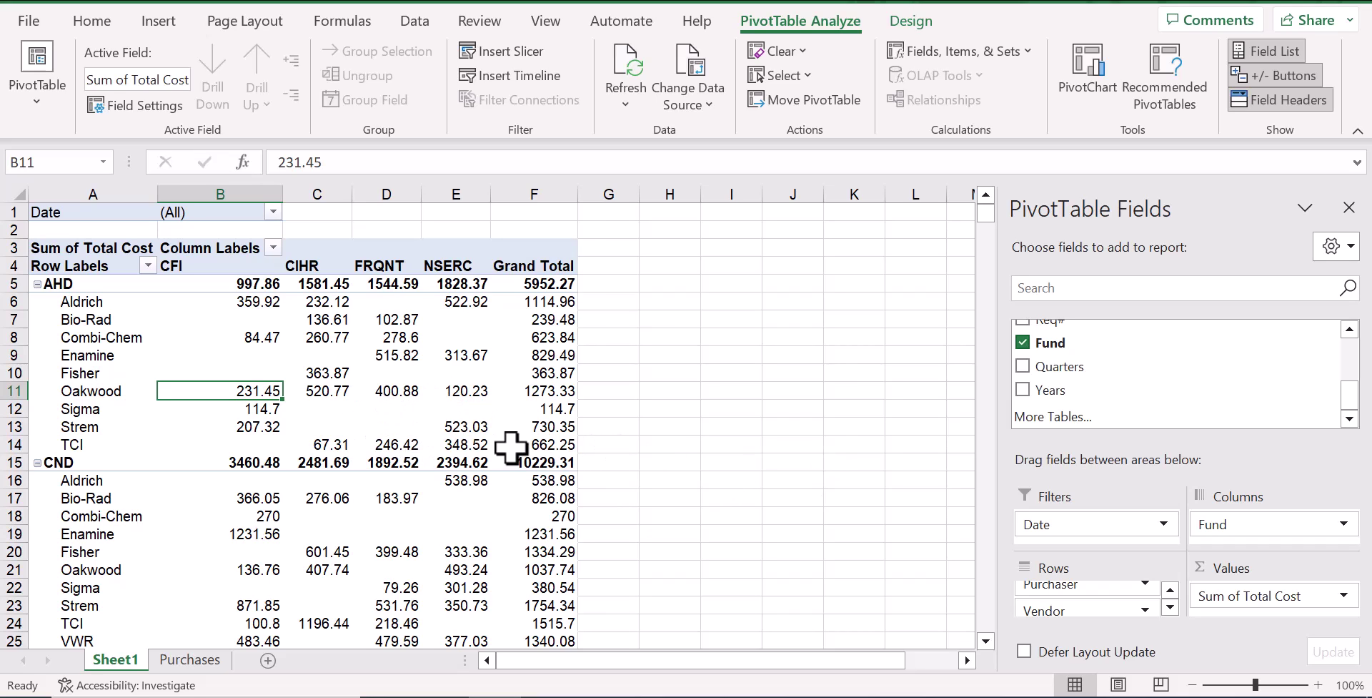
Step: Format the Sum of Total Cost values as Accounting with 2 decimal places and the $ symbol
click(1344, 596)
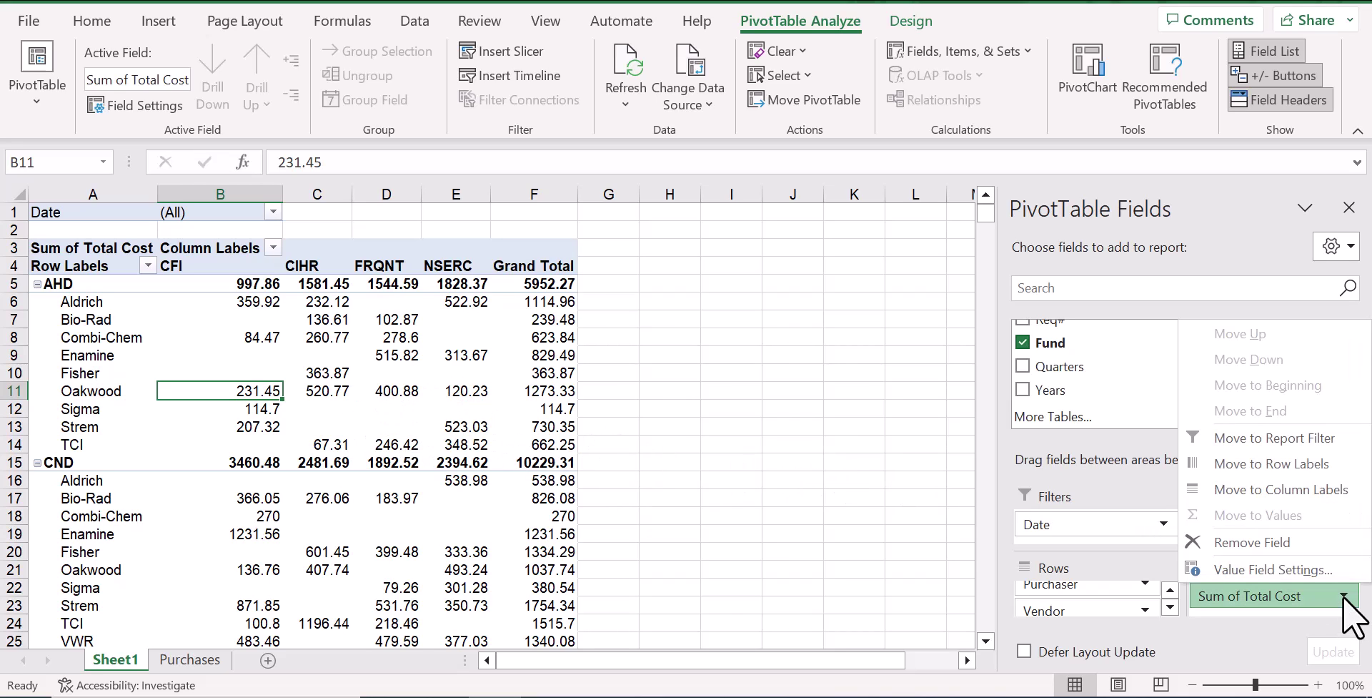
click(1309, 573)
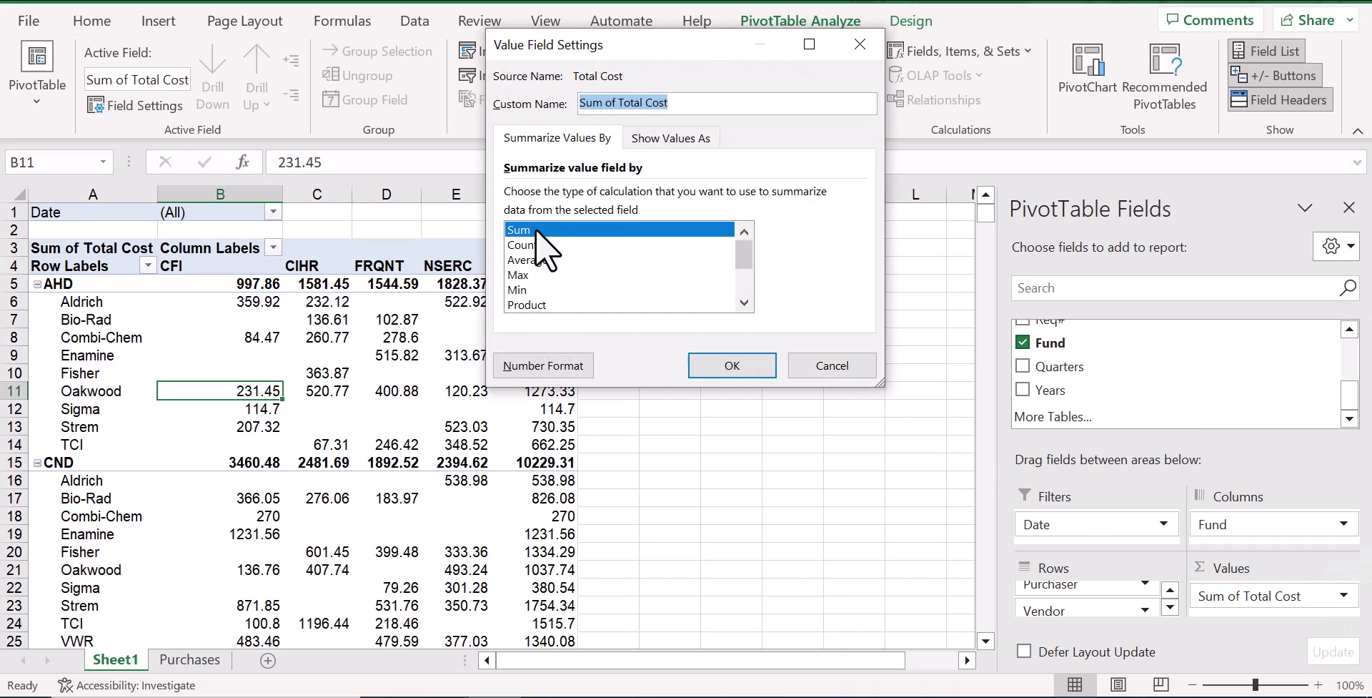
click(552, 366)
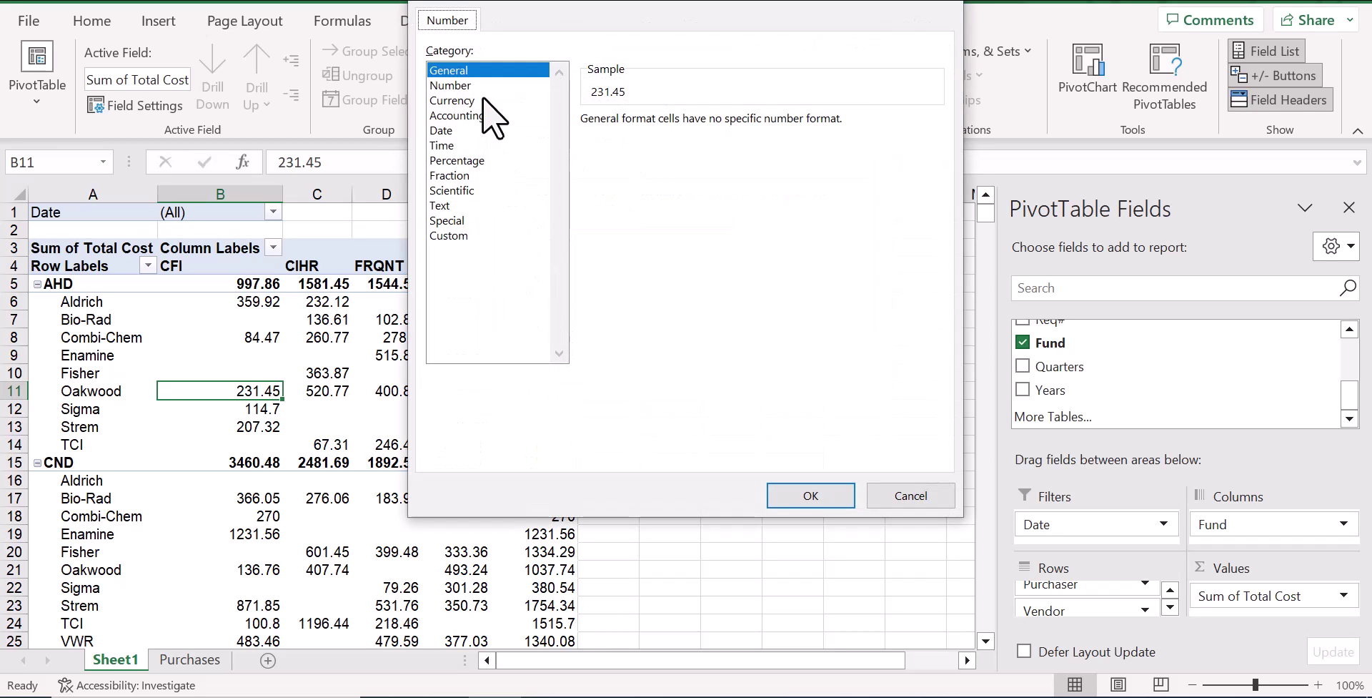
click(463, 115)
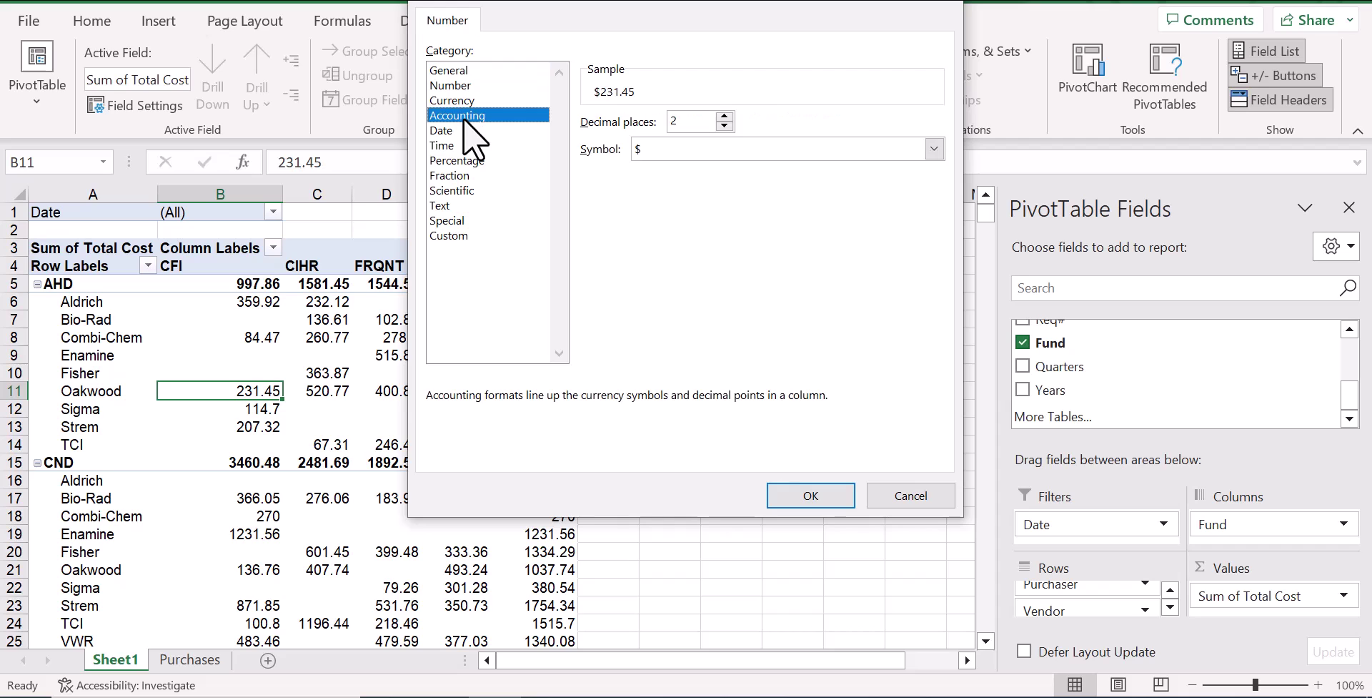
click(821, 501)
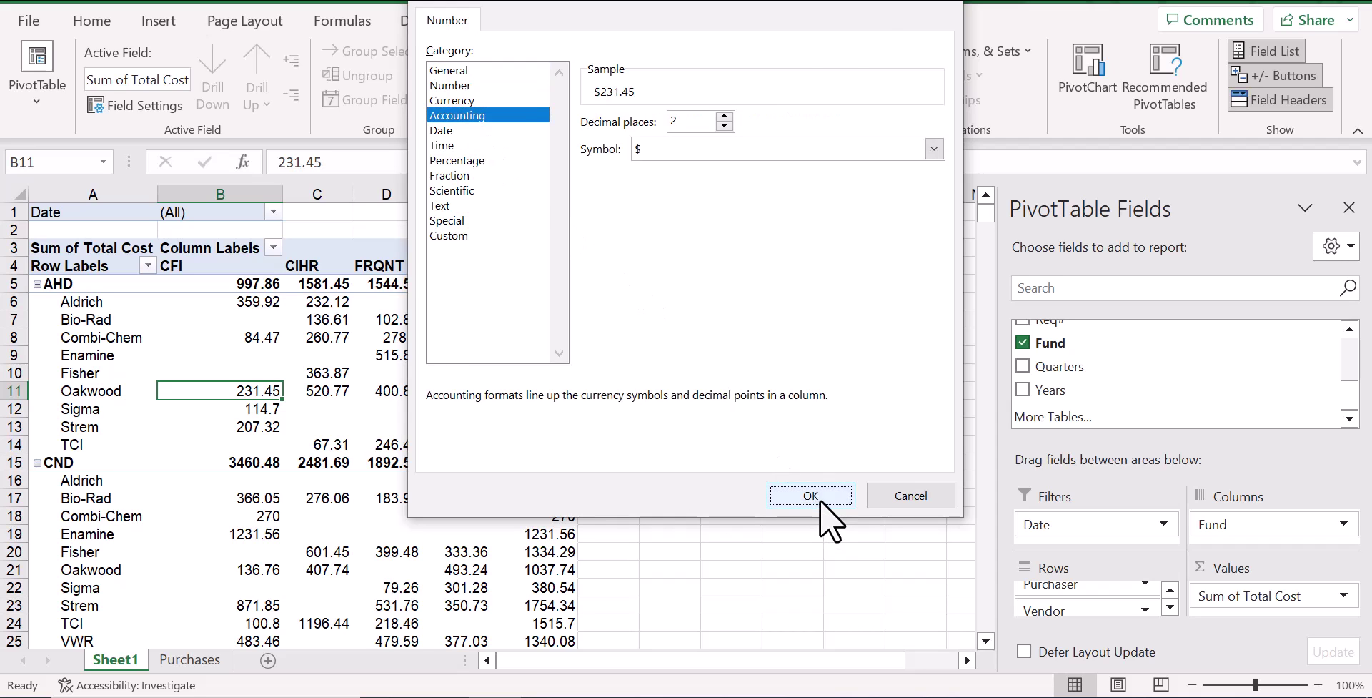
click(749, 371)
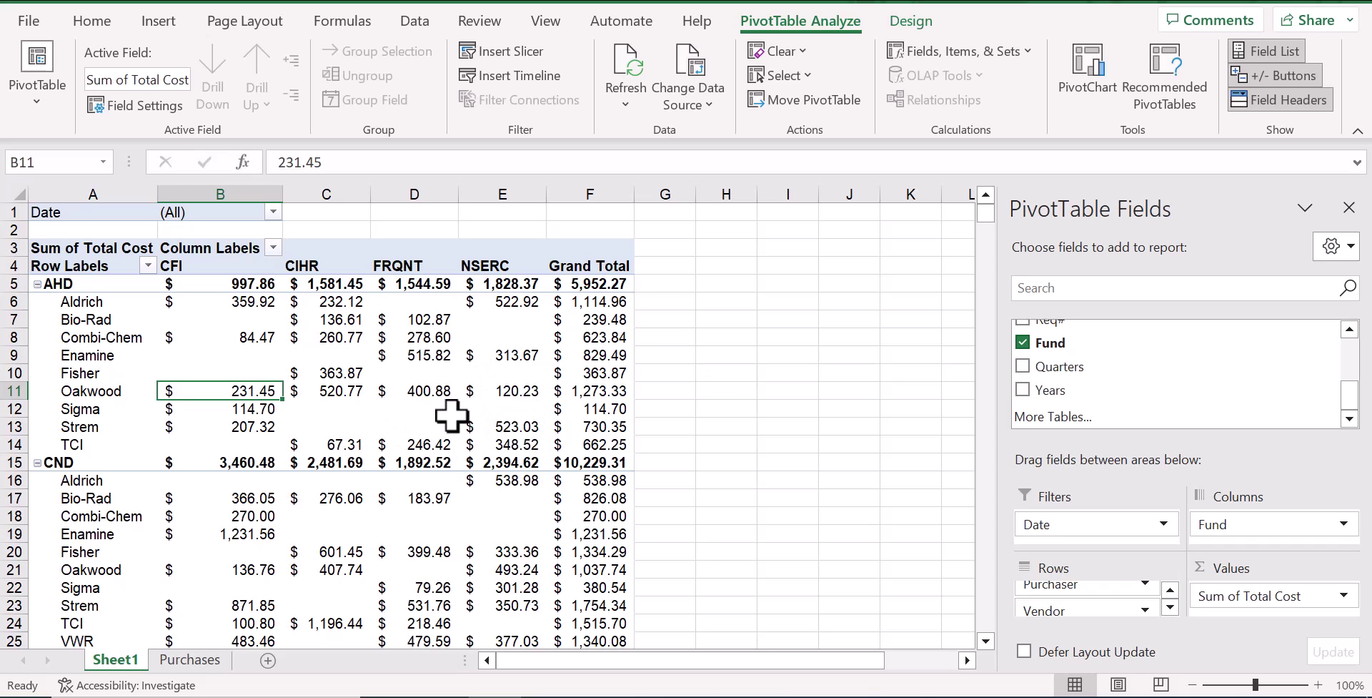
mouse_move(593, 447)
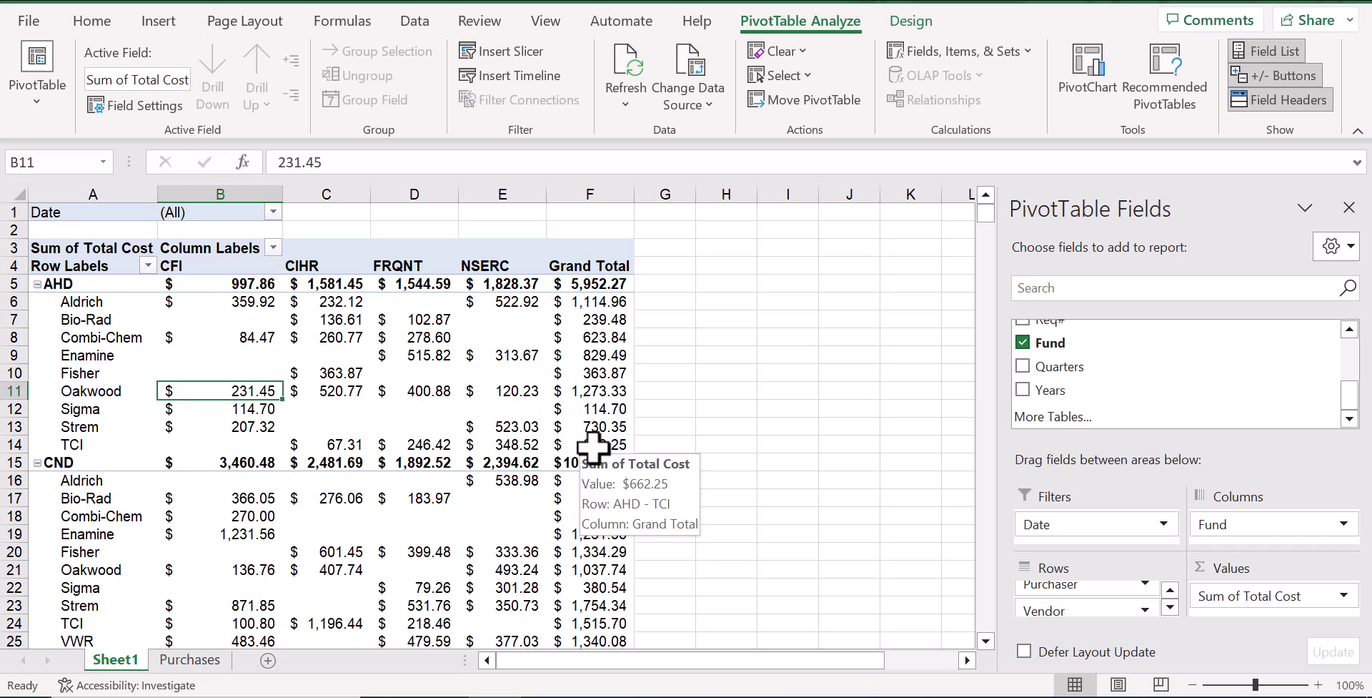
mouse_move(409, 379)
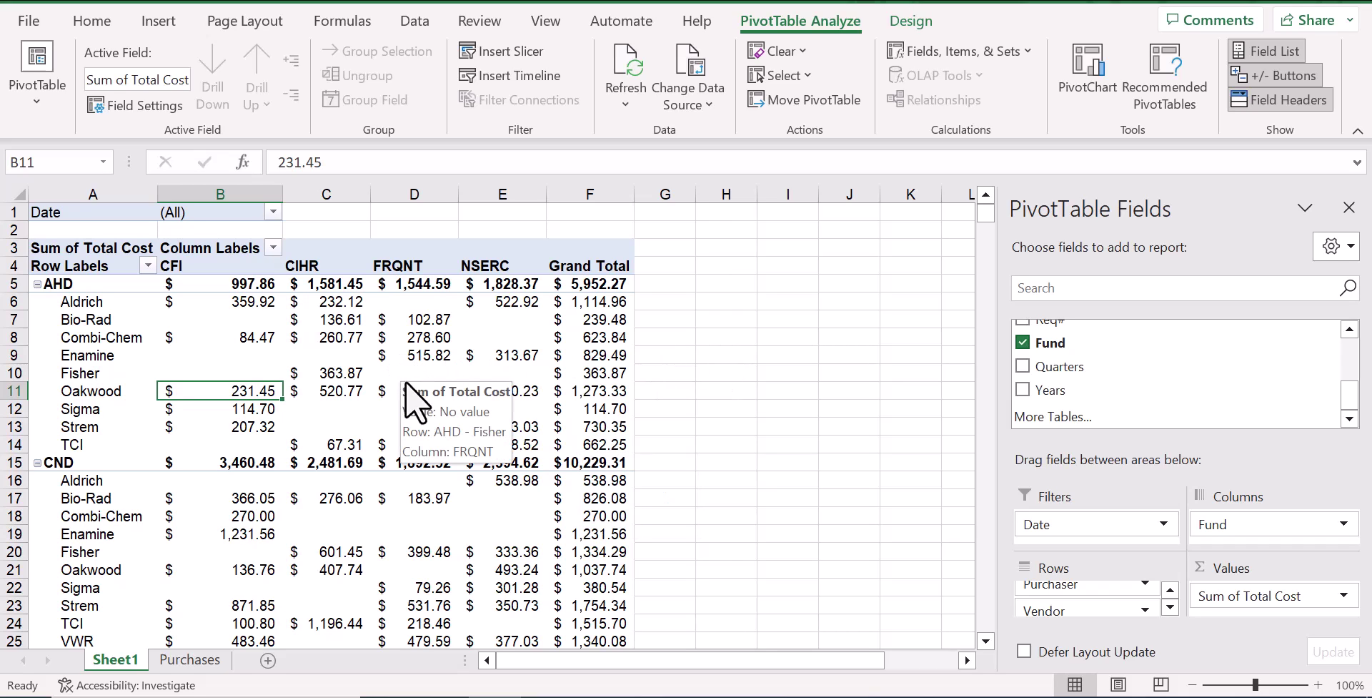
Step: Insert a clustered column PivotChart from the PivotTable, move it beside the table and hide the field list
click(353, 371)
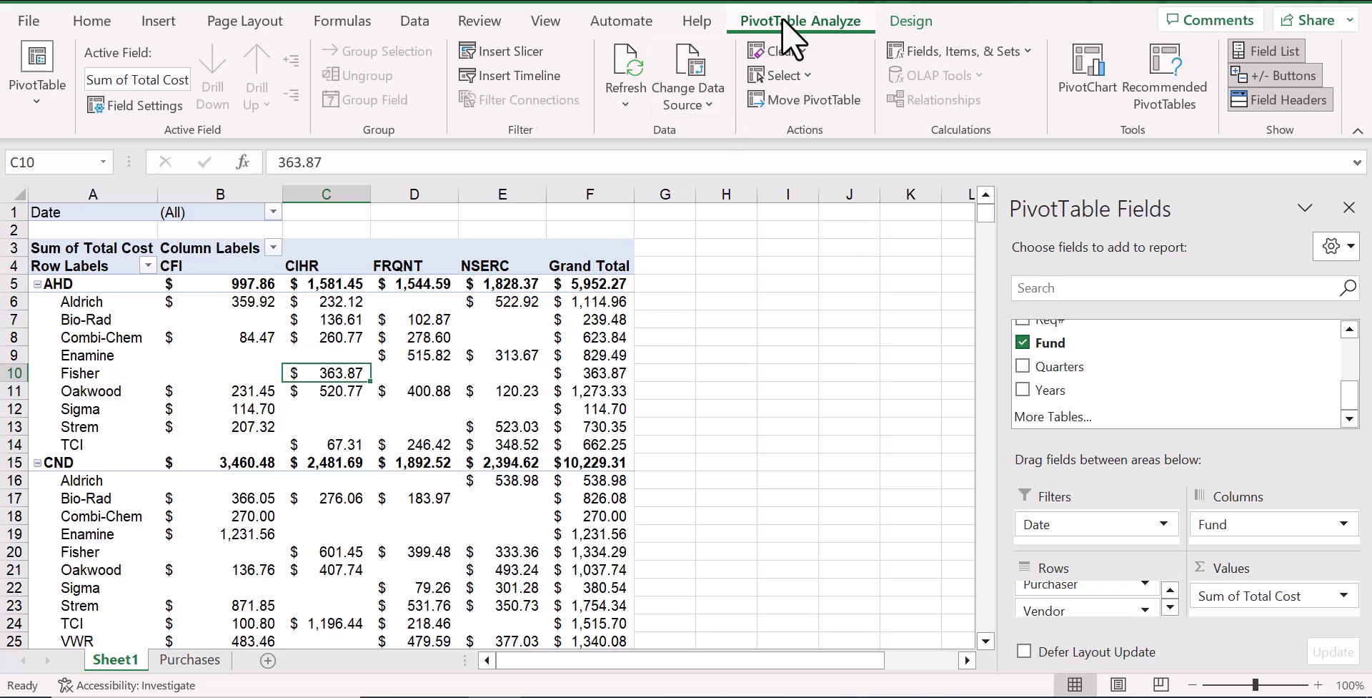
click(1078, 66)
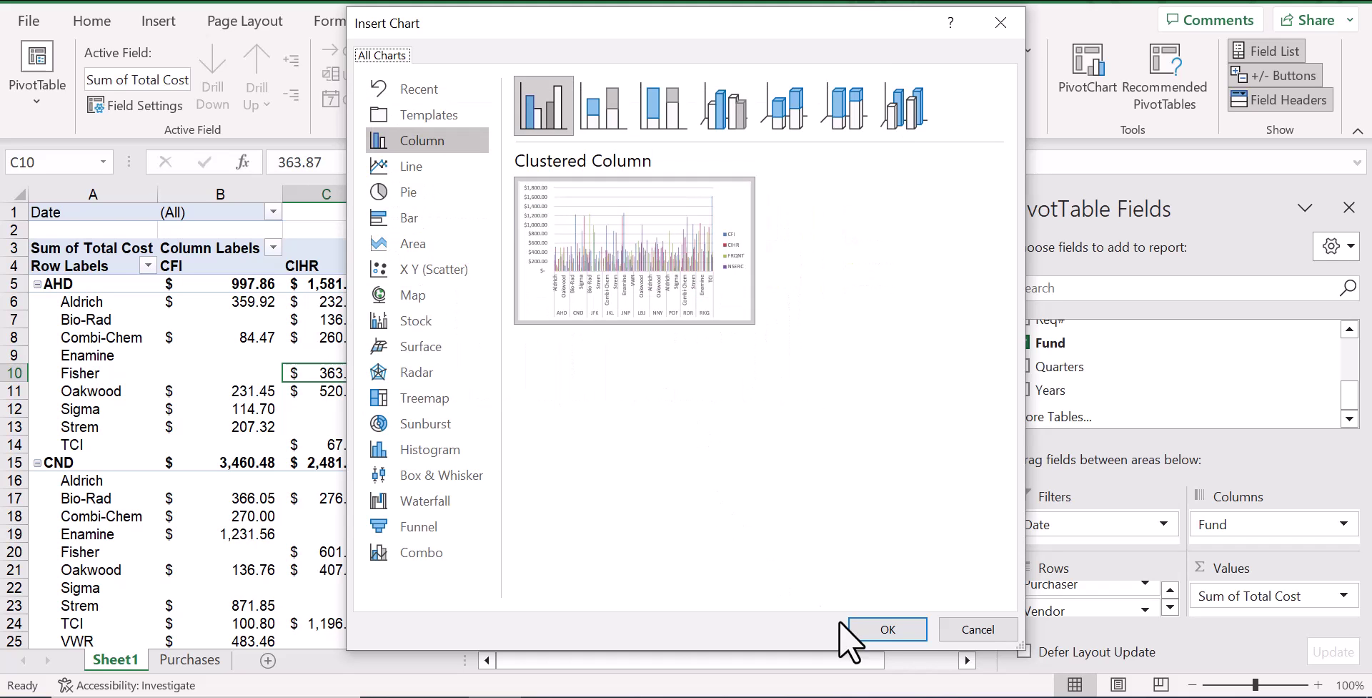
click(889, 629)
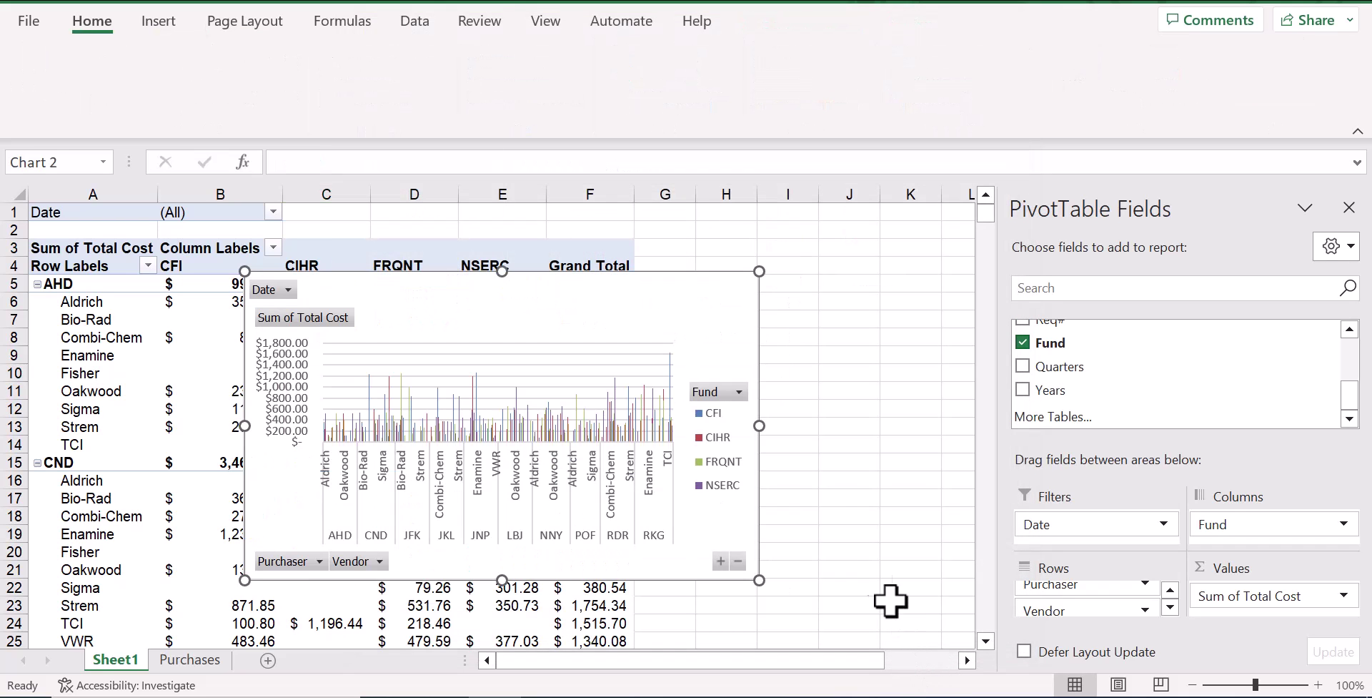
drag(634, 272, 830, 263)
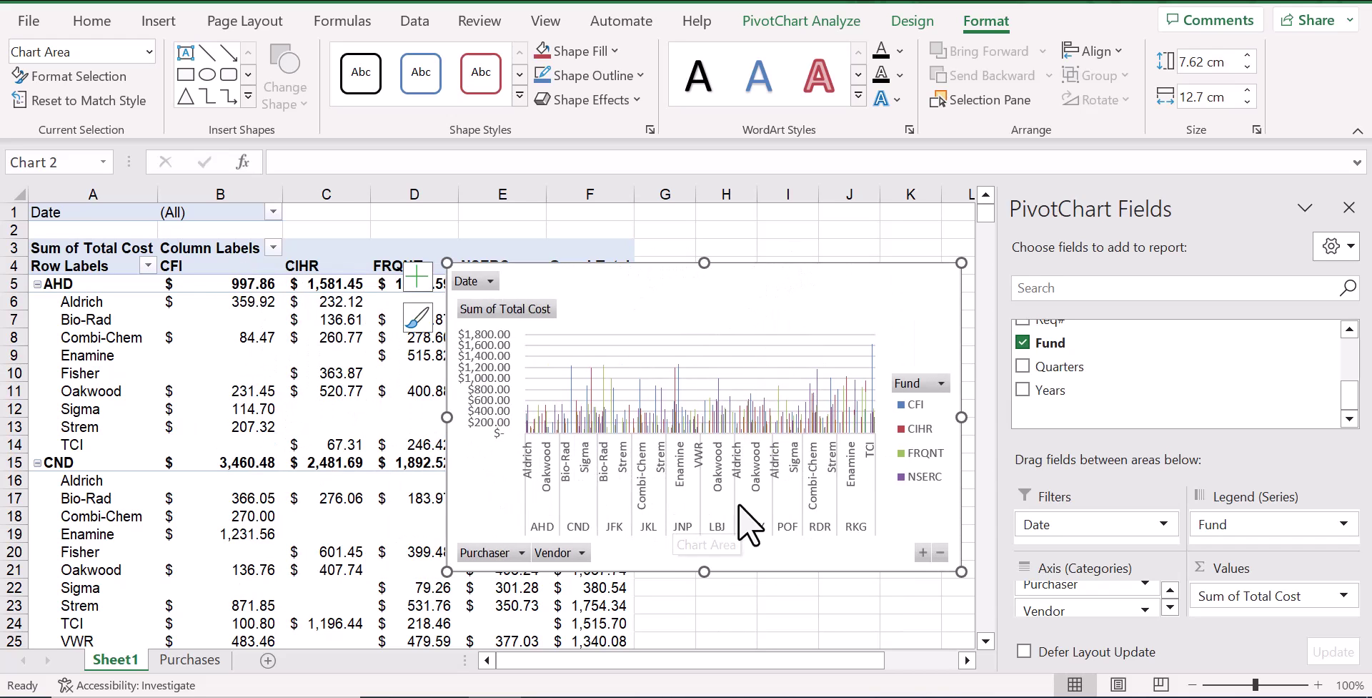
click(1349, 207)
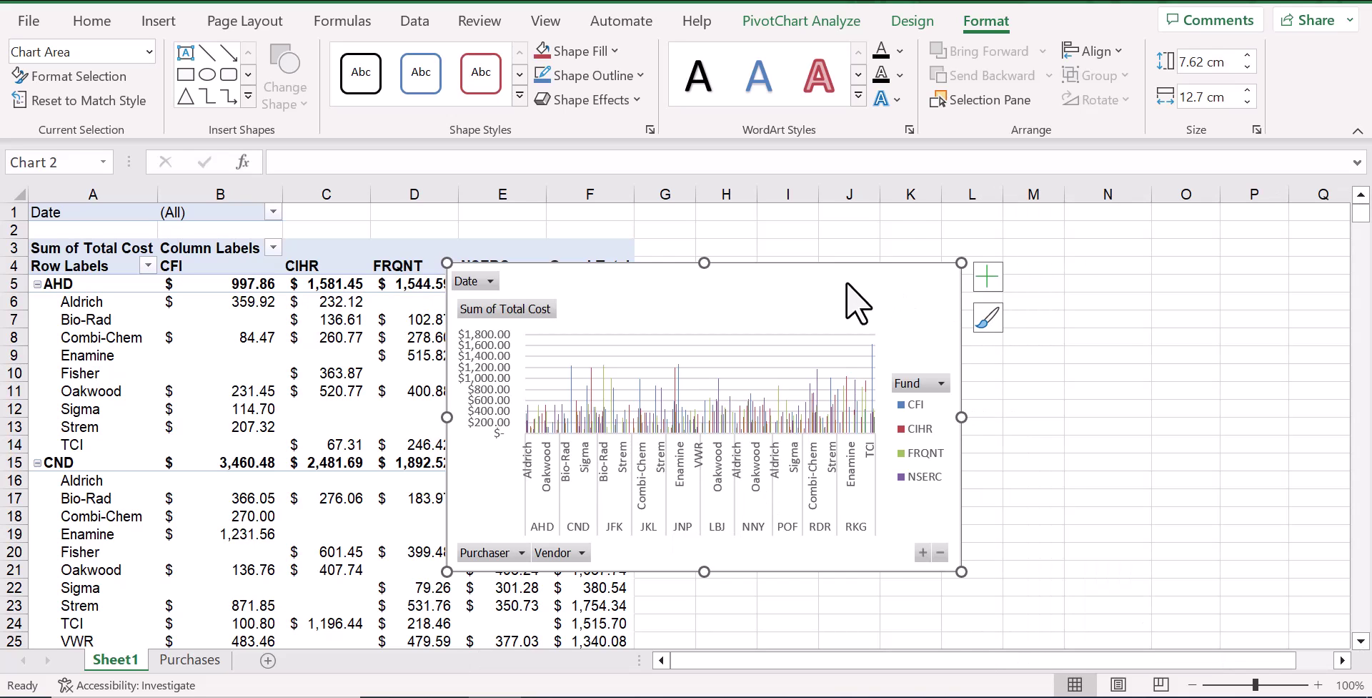
drag(868, 266, 1126, 241)
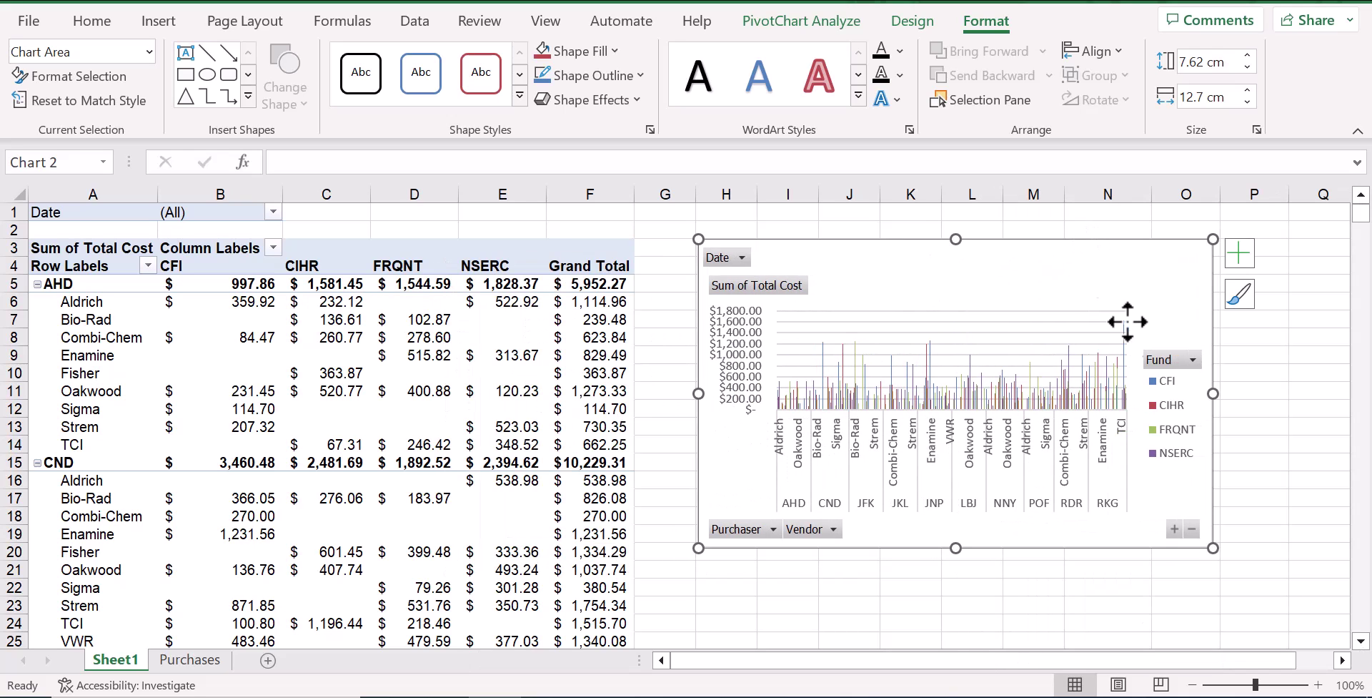
Step: Filter the PivotTable's Fund columns to show only CIHR and NSERC
click(273, 248)
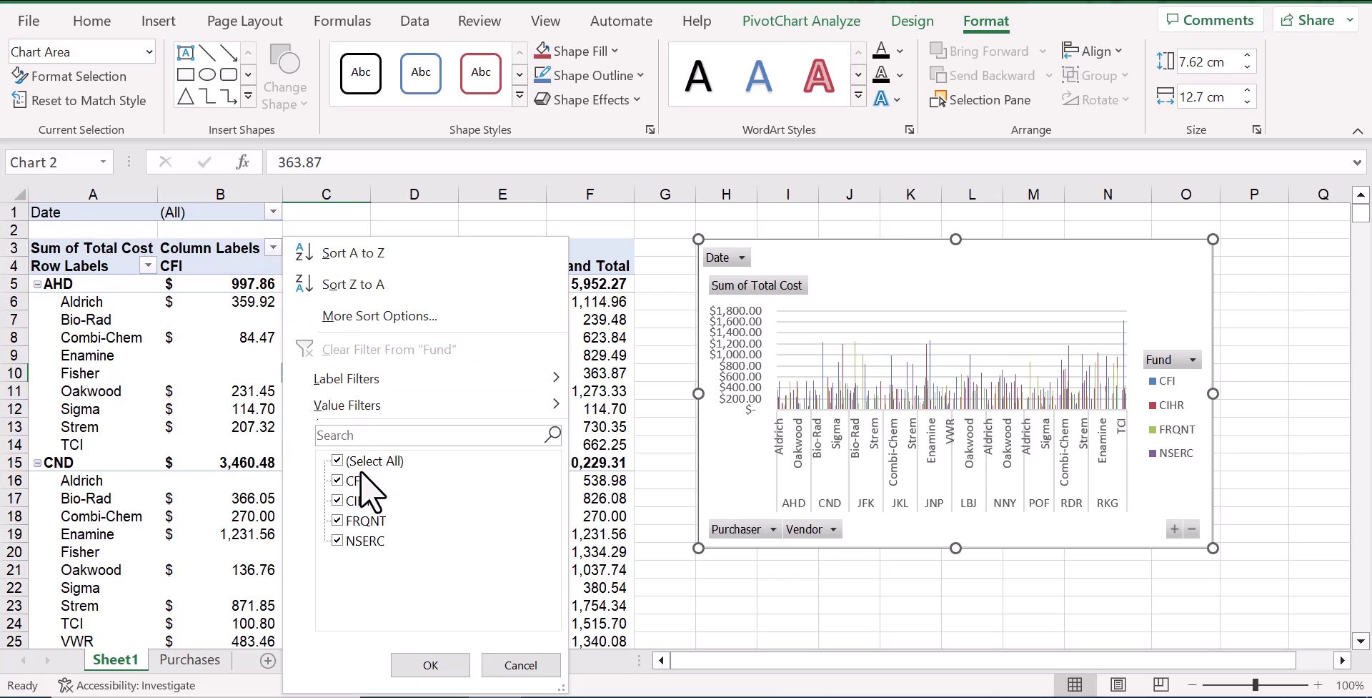
click(337, 460)
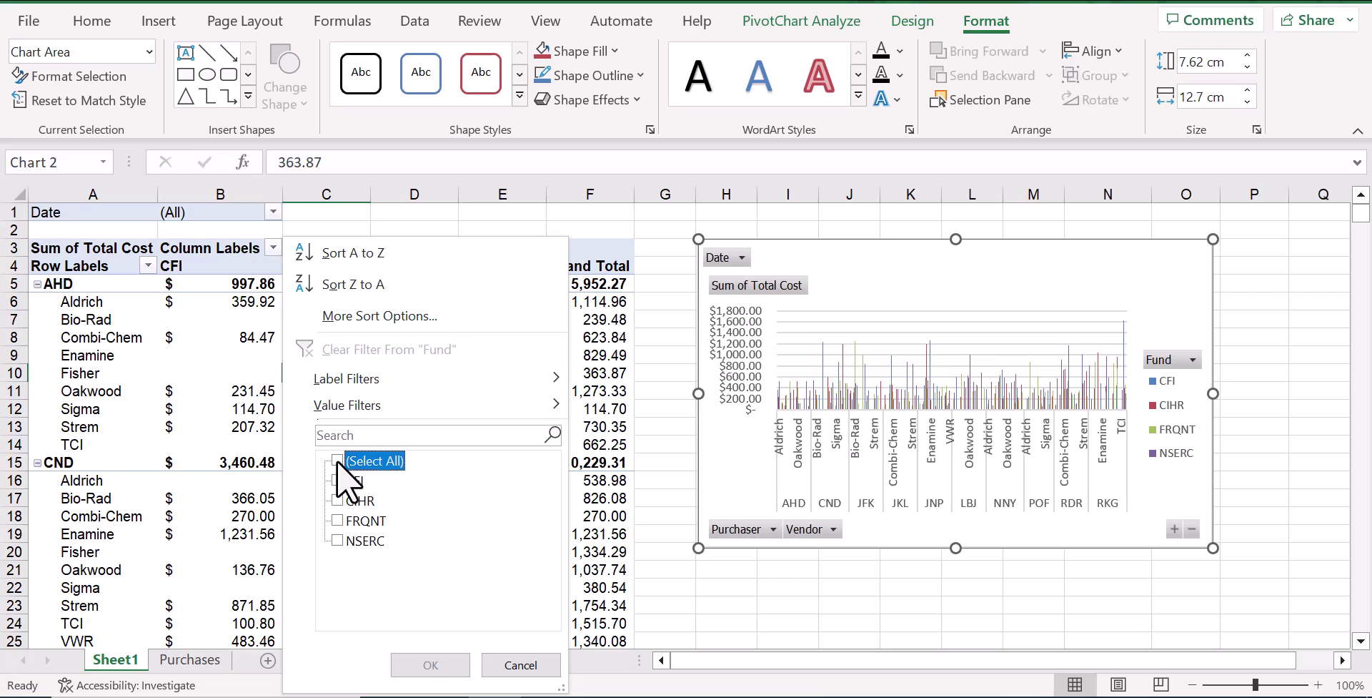
click(338, 501)
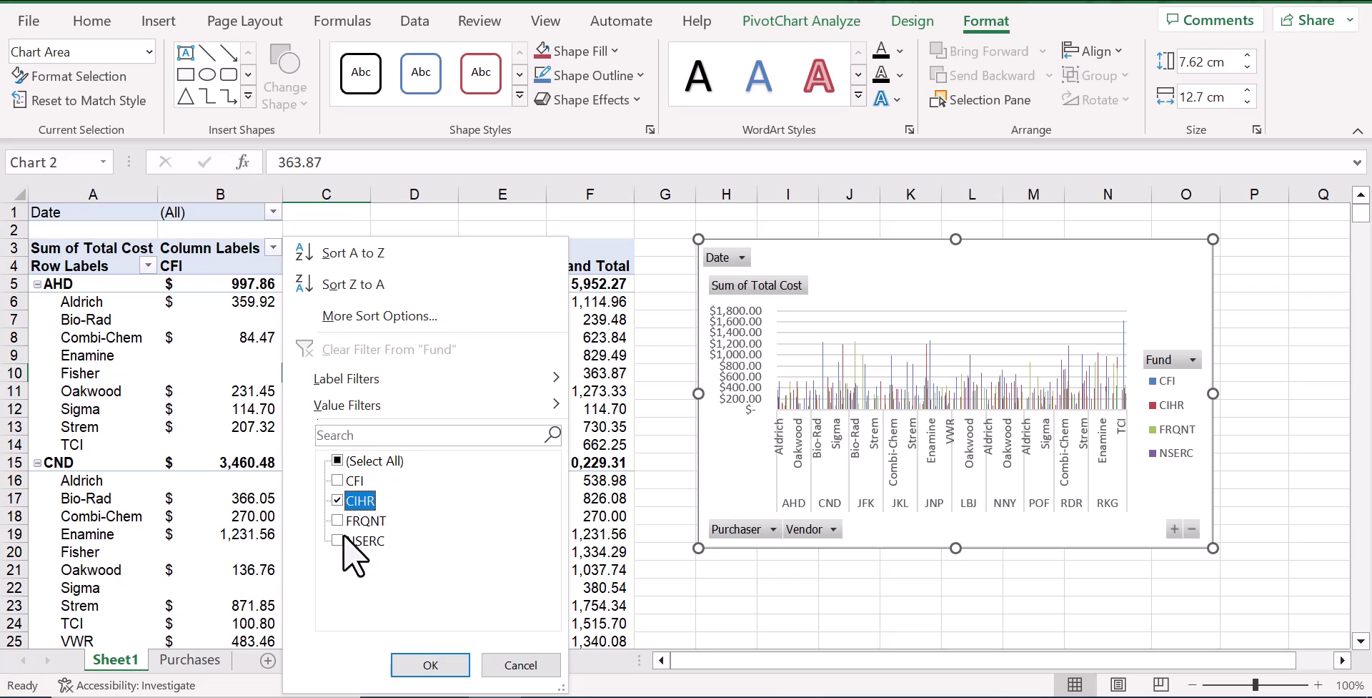
click(340, 539)
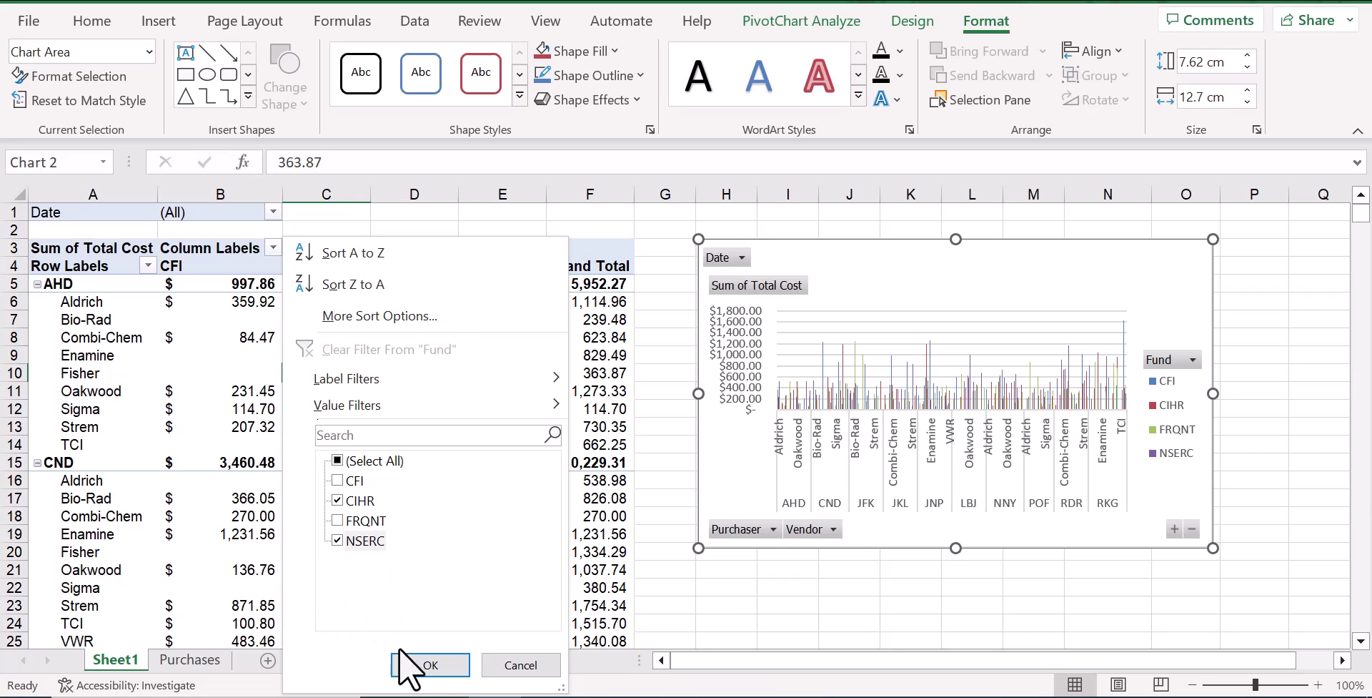
click(430, 665)
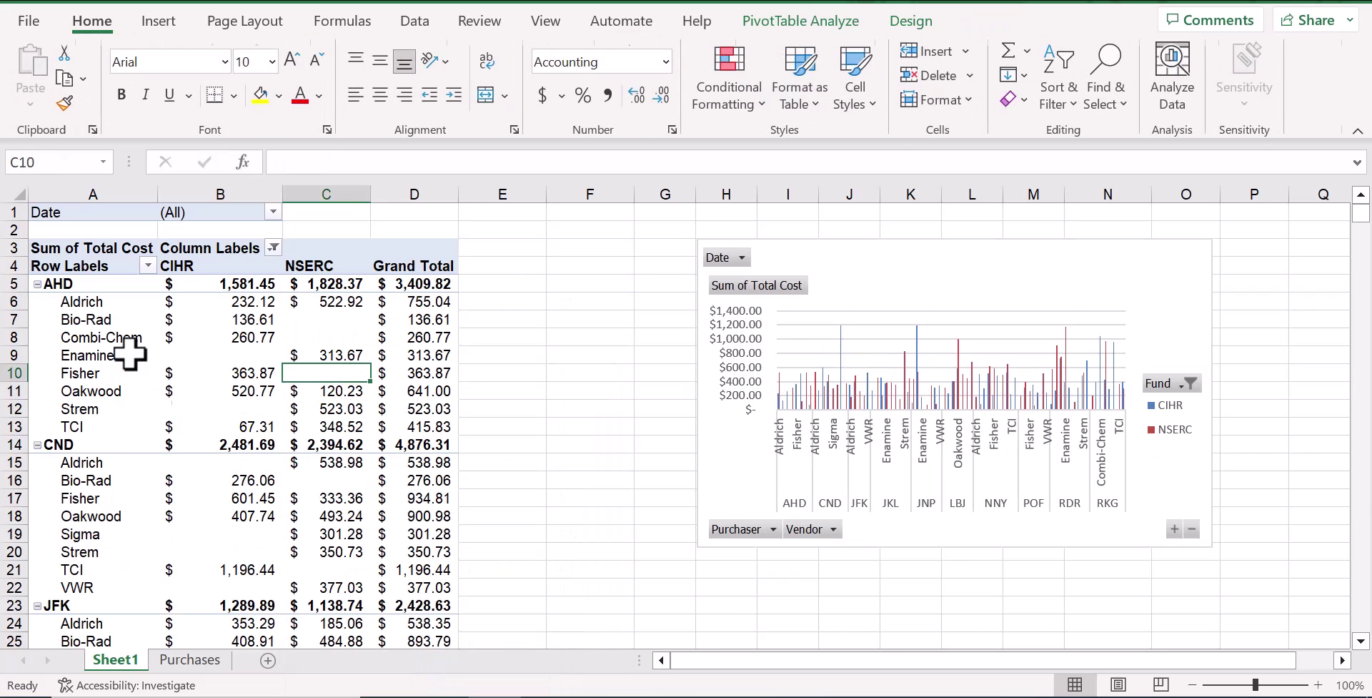
Step: Reorder the PivotTable's row fields so that Vendor comes above Purchaser
click(100, 322)
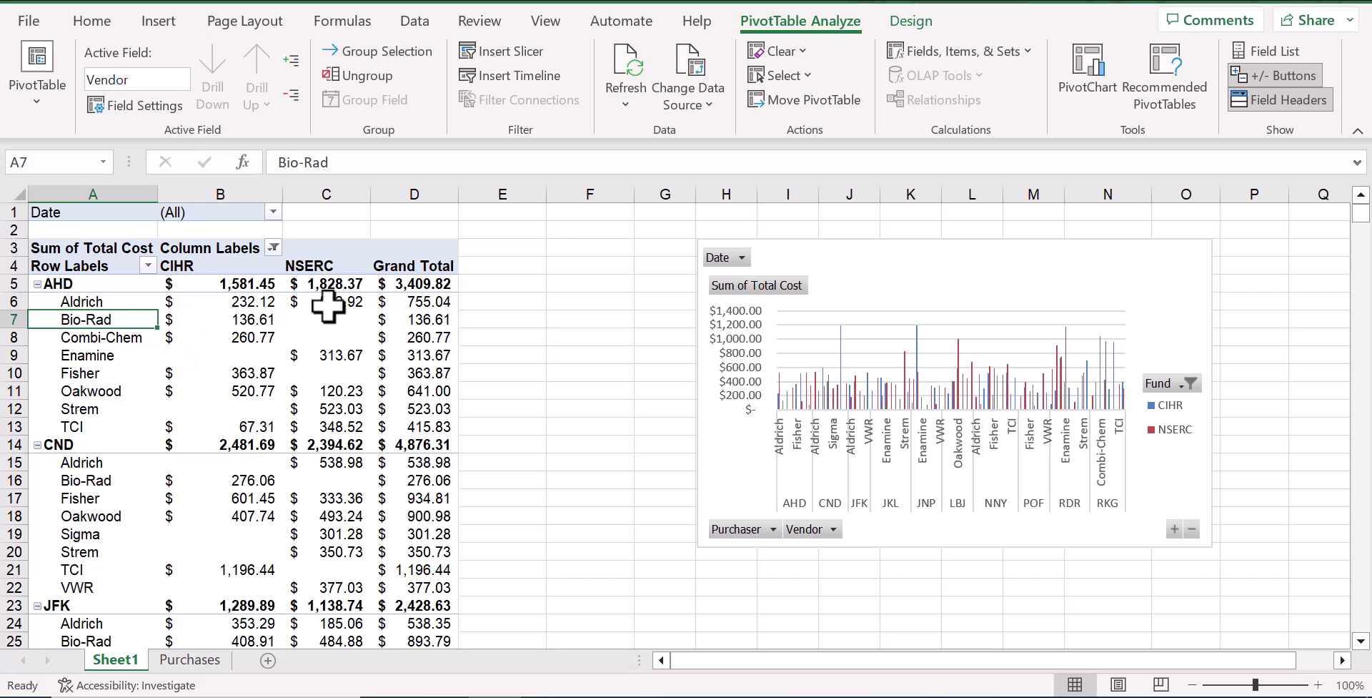
click(1260, 51)
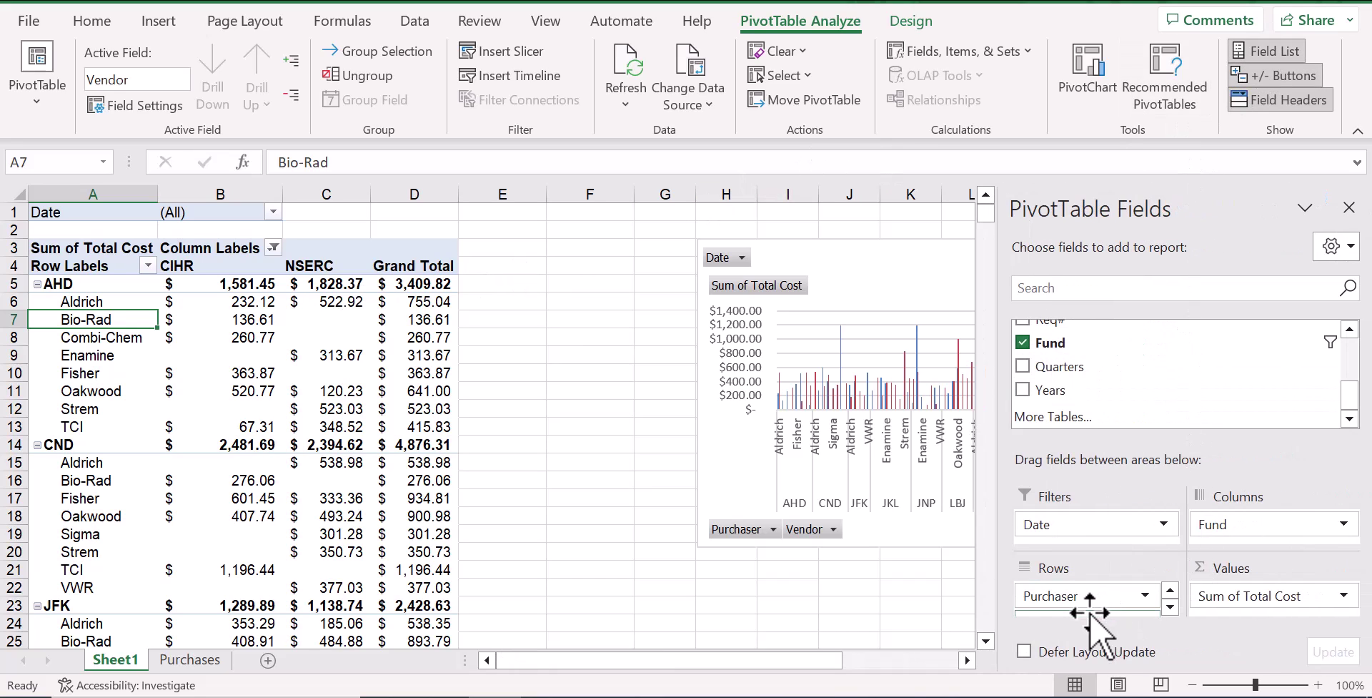
click(1090, 612)
click(1082, 616)
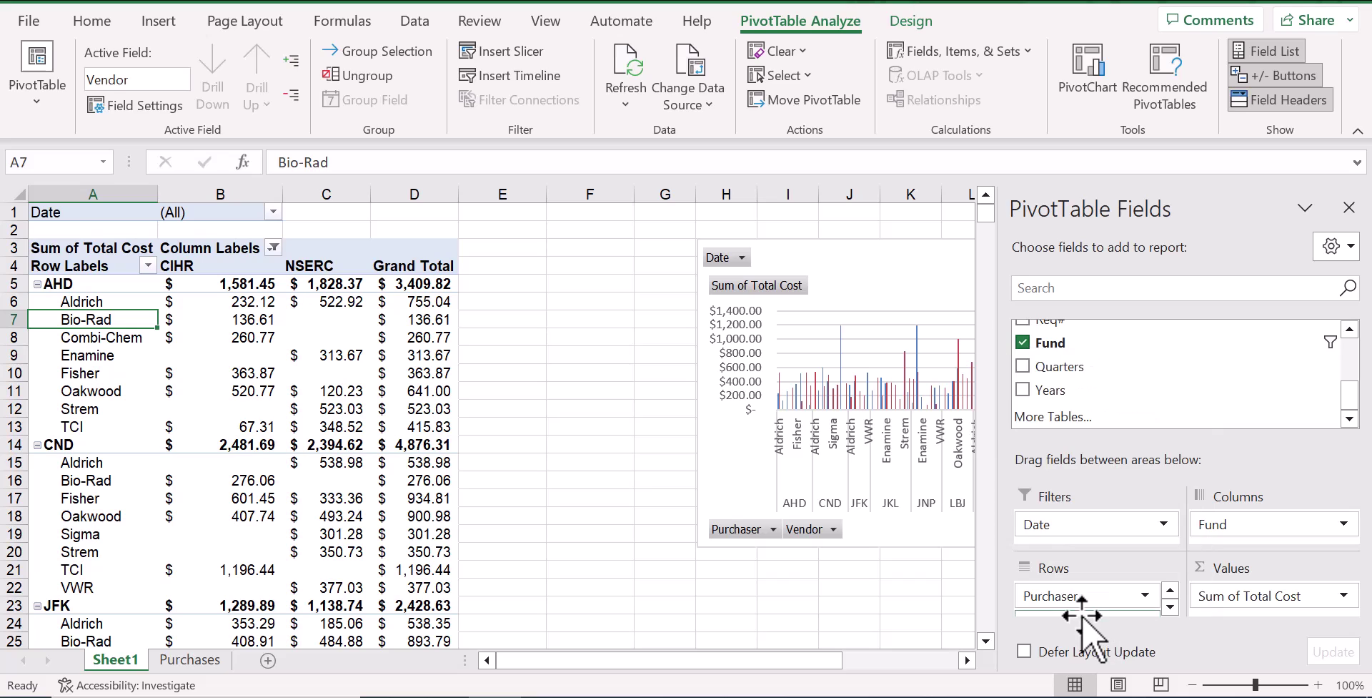
mouse_move(1082, 616)
mouse_down()
mouse_move(1101, 643)
mouse_move(1043, 643)
mouse_move(1090, 597)
mouse_up()
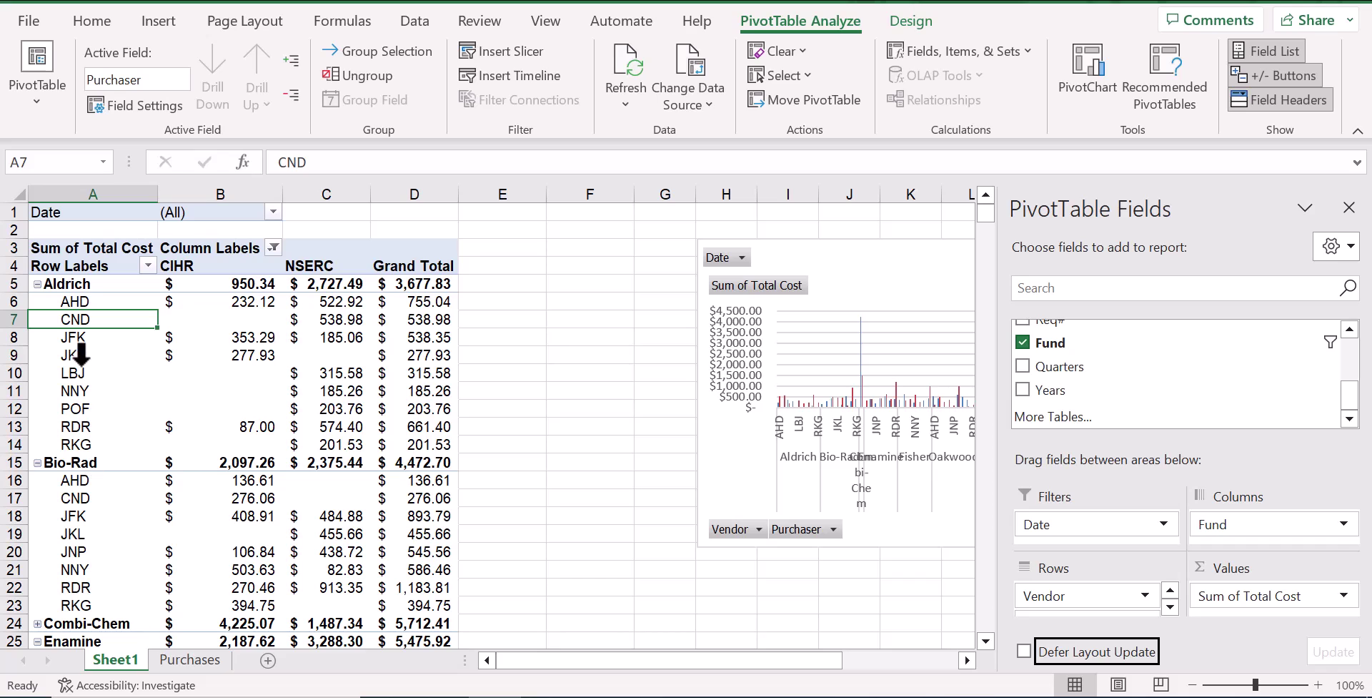
Step: Collapse all purchaser rows so the PivotTable lists only vendors, and hide the field list
click(78, 337)
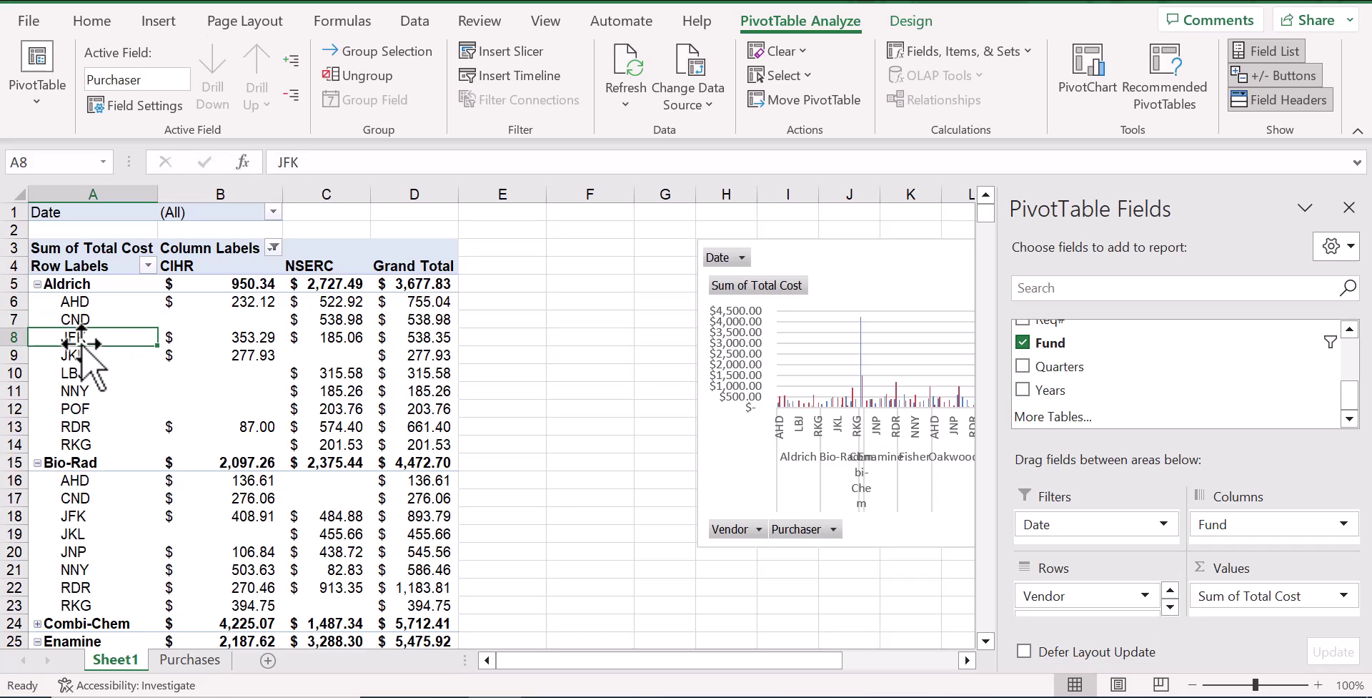
click(83, 372)
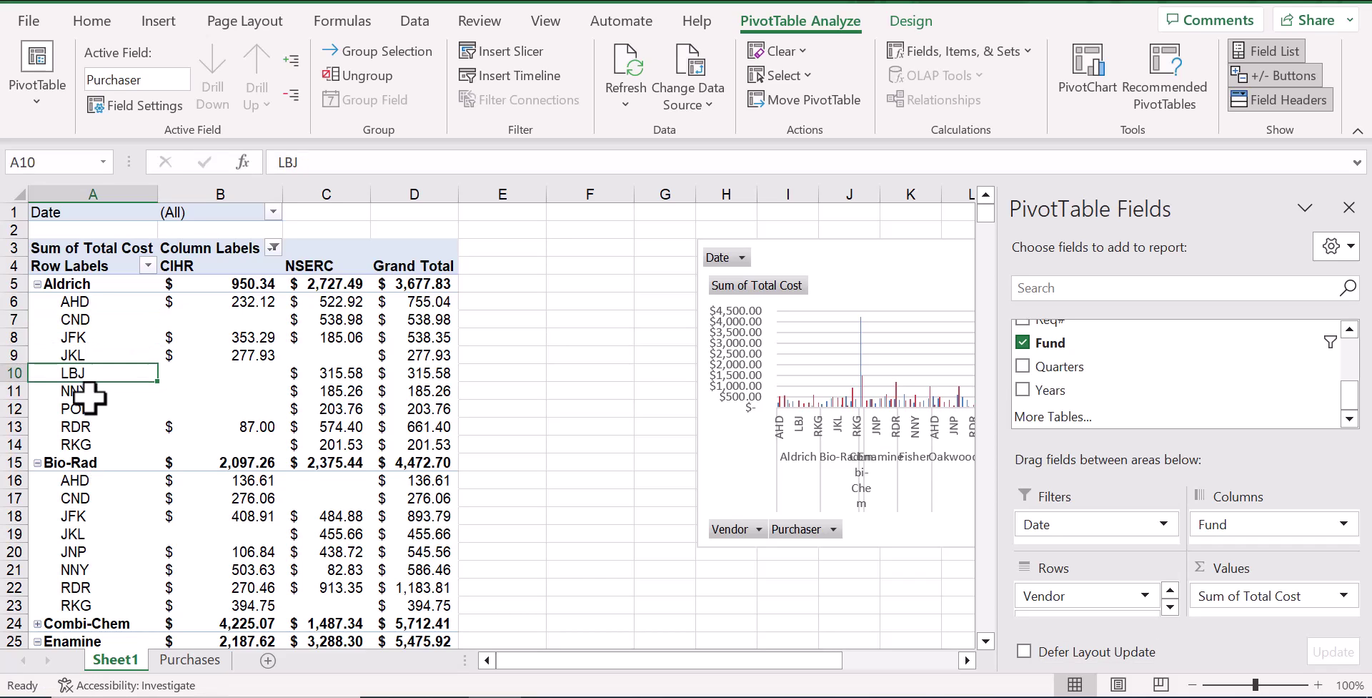
right_click(82, 426)
mouse_move(174, 454)
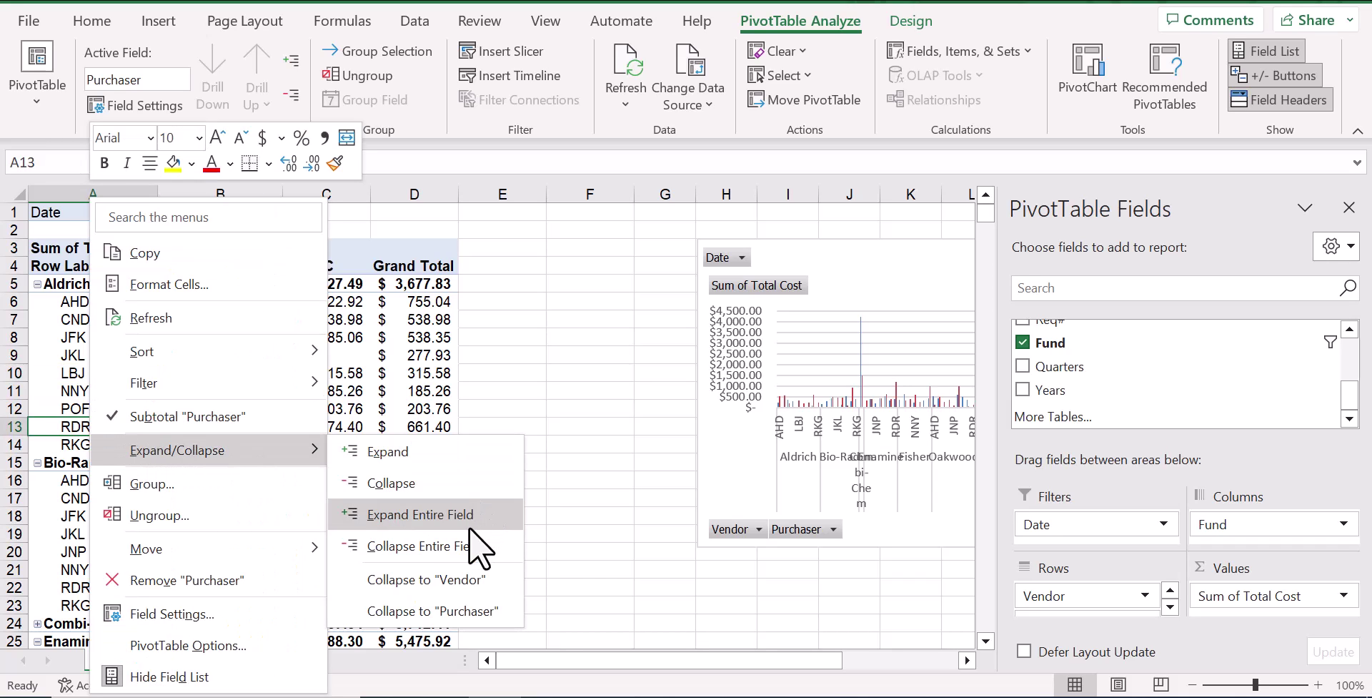
click(466, 547)
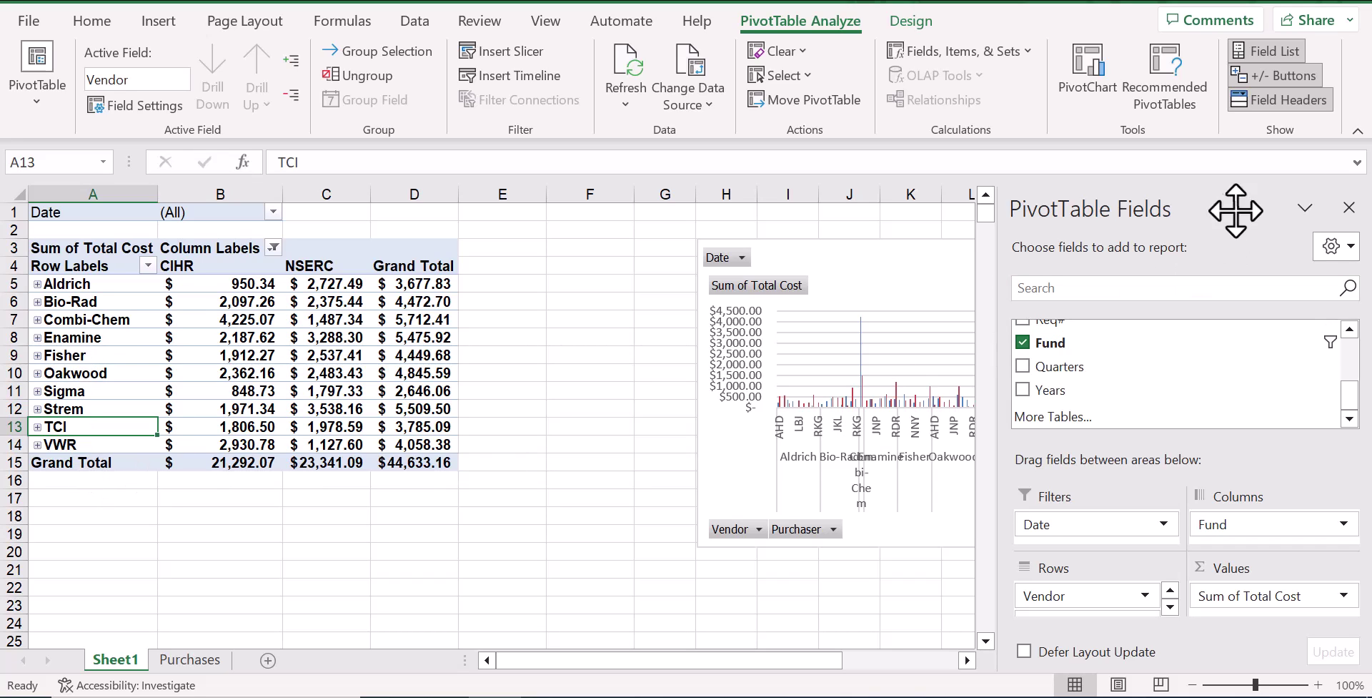
click(1350, 207)
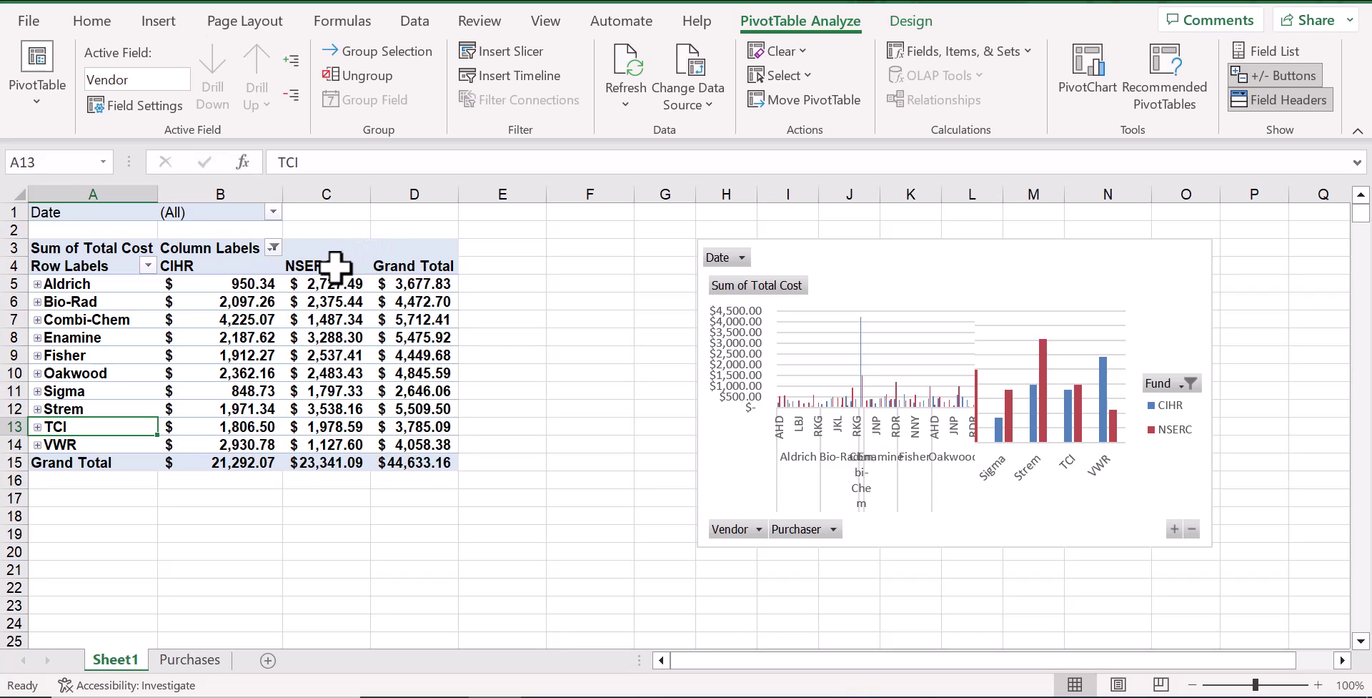
Step: Insert a slicer for the Fund field of the PivotTable
click(249, 289)
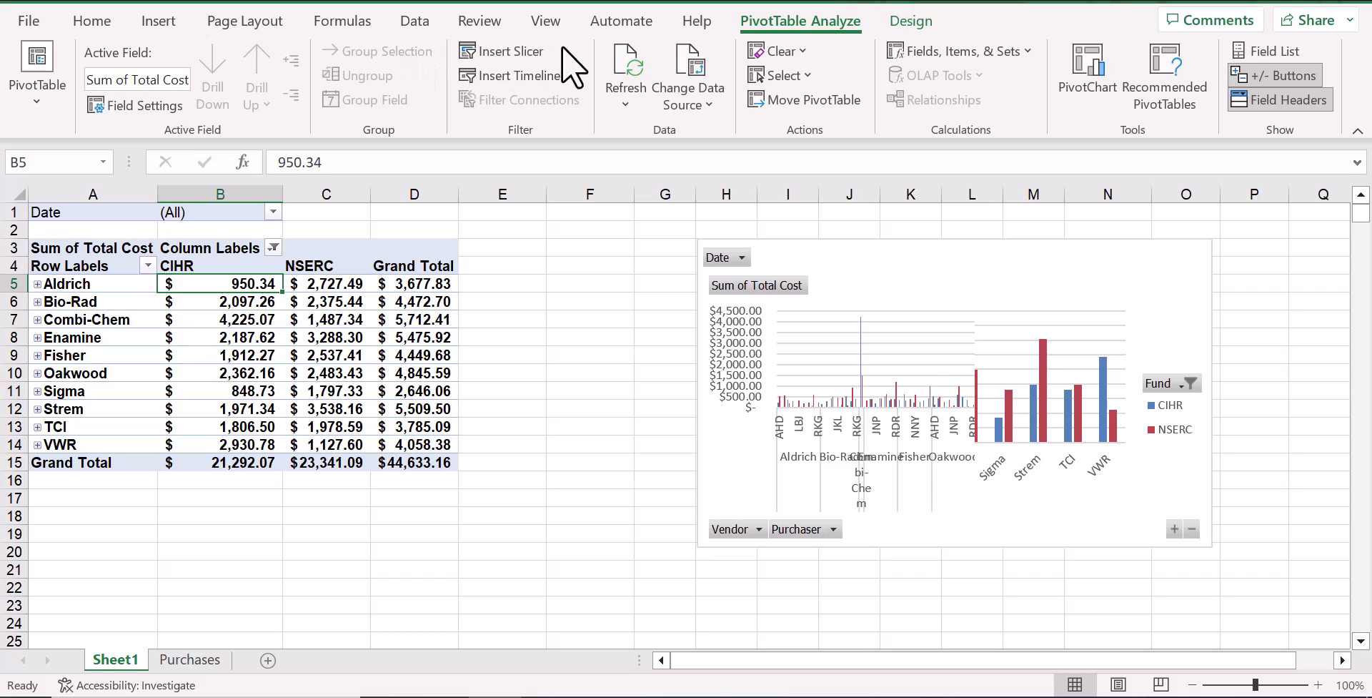
click(508, 48)
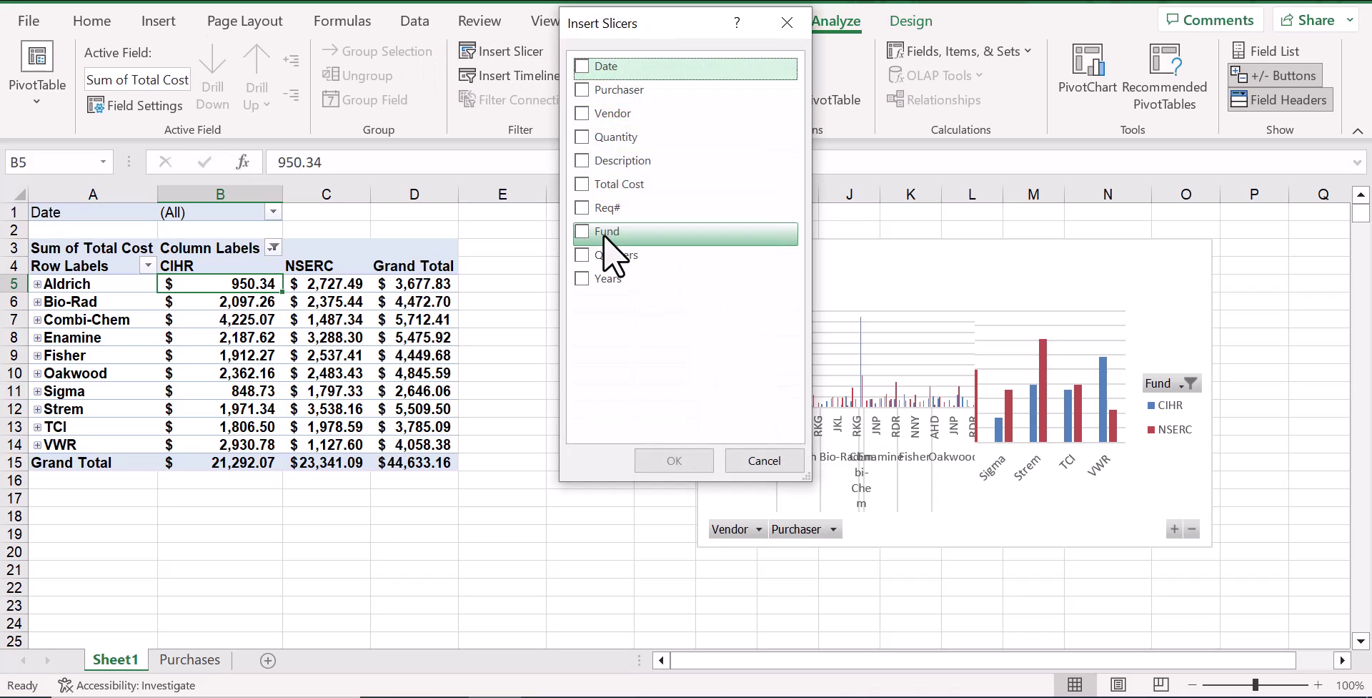
click(584, 231)
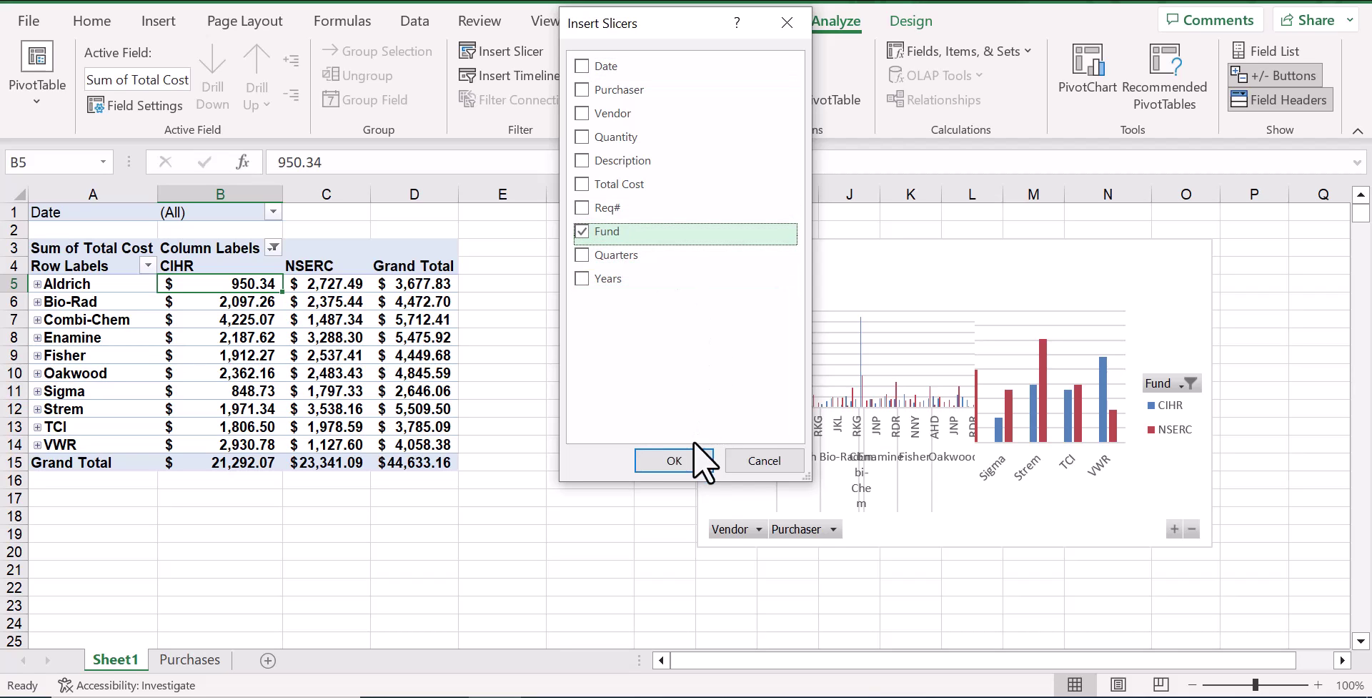
click(674, 460)
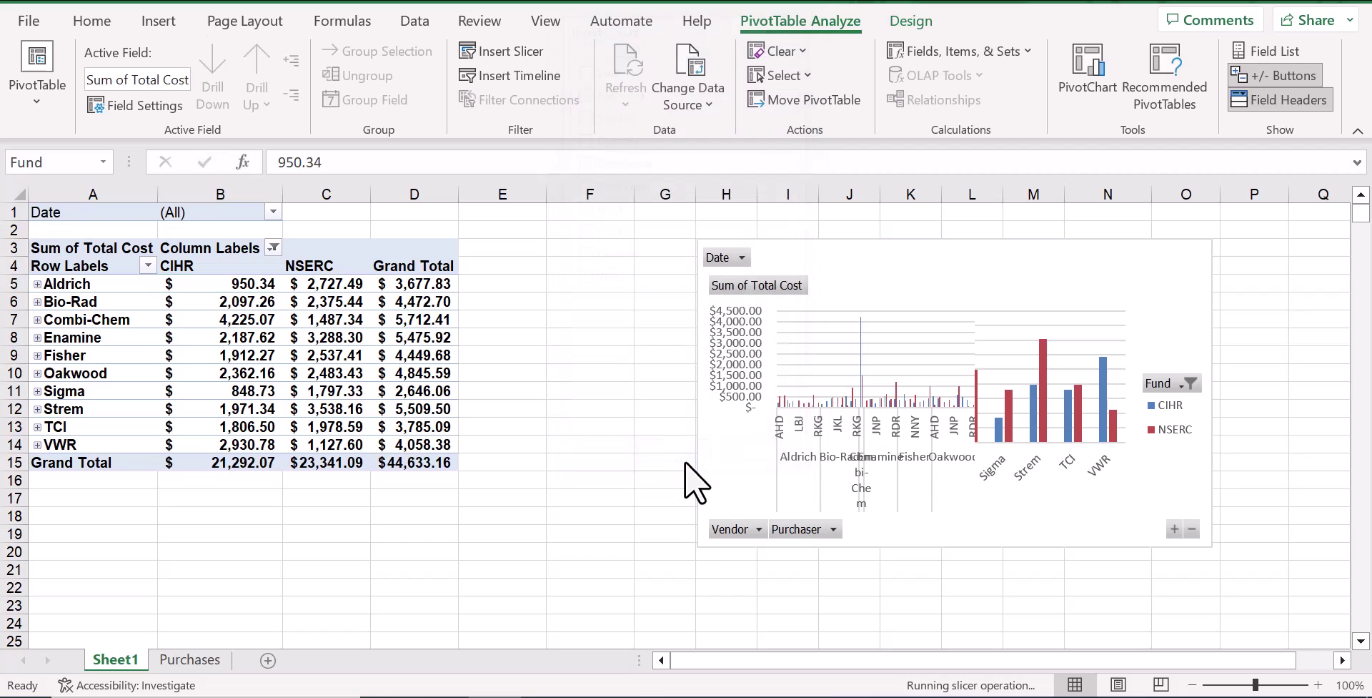
Step: Move the chart down, shrink the Fund slicer to about 3.74 cm high by 5.22 cm wide and place it above the chart
drag(827, 251, 865, 366)
drag(692, 301, 692, 261)
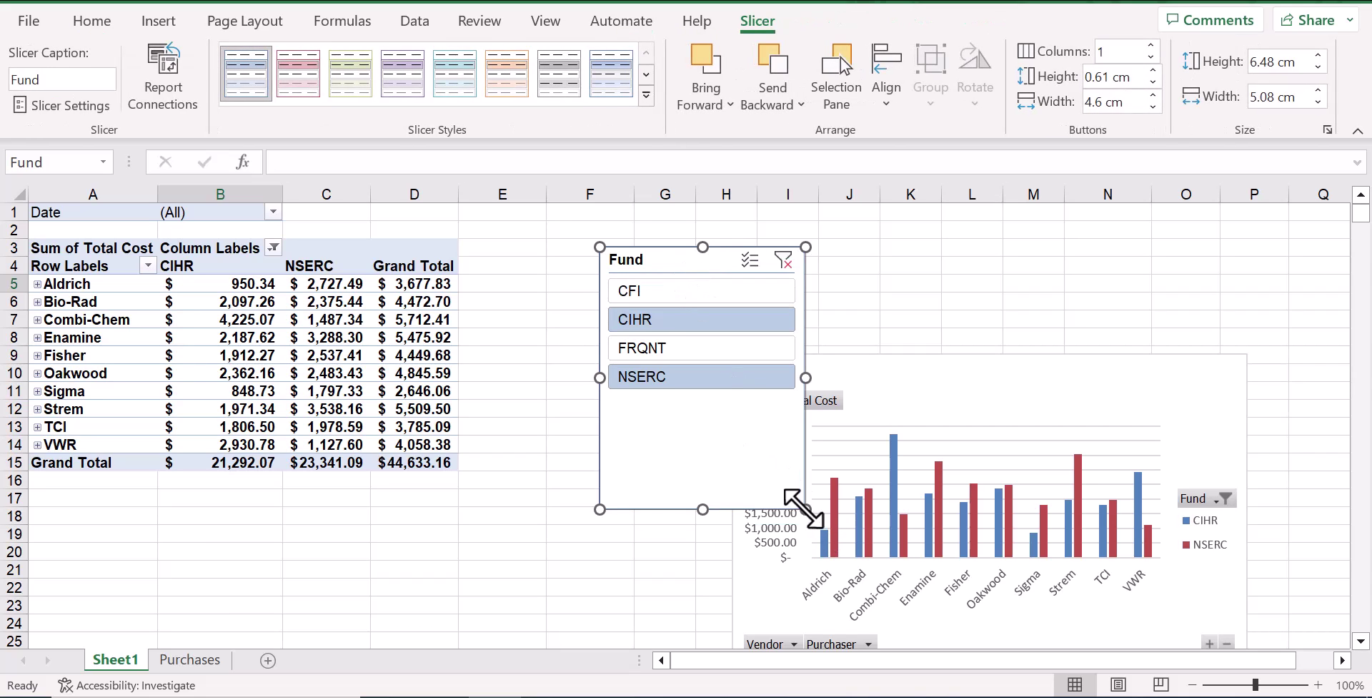
drag(804, 509, 811, 398)
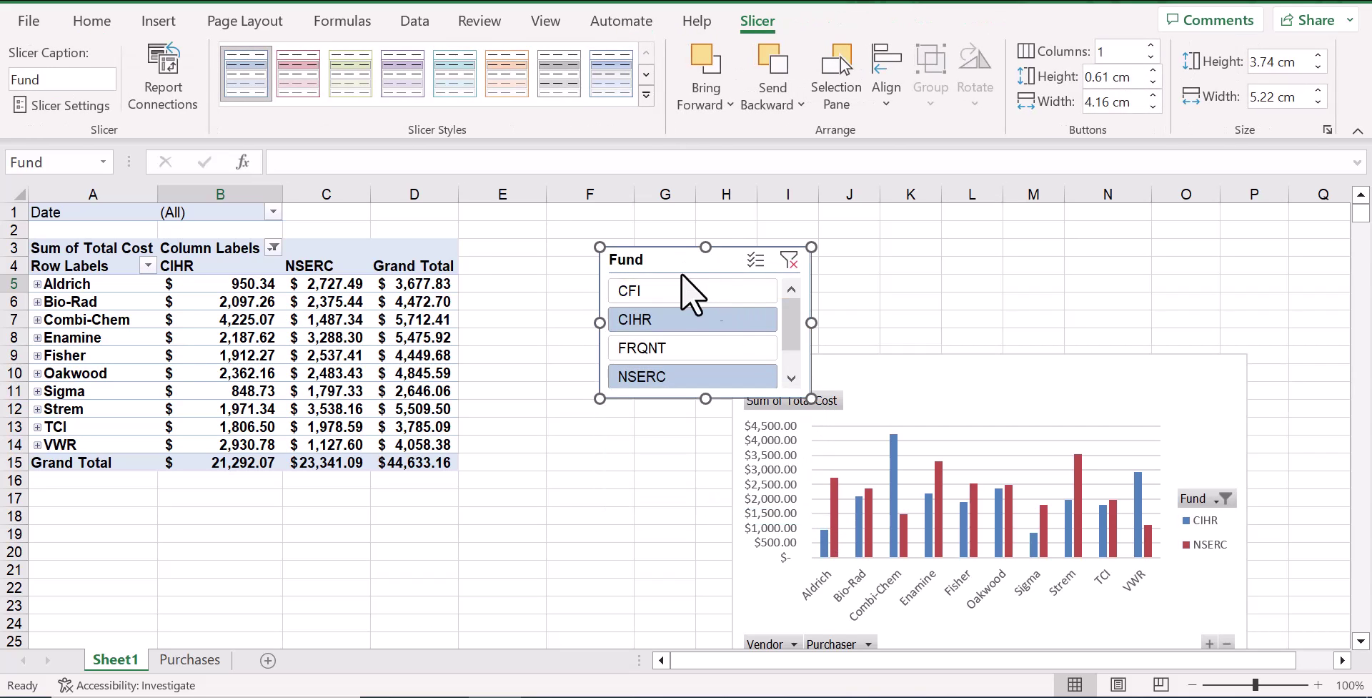
drag(947, 226, 989, 227)
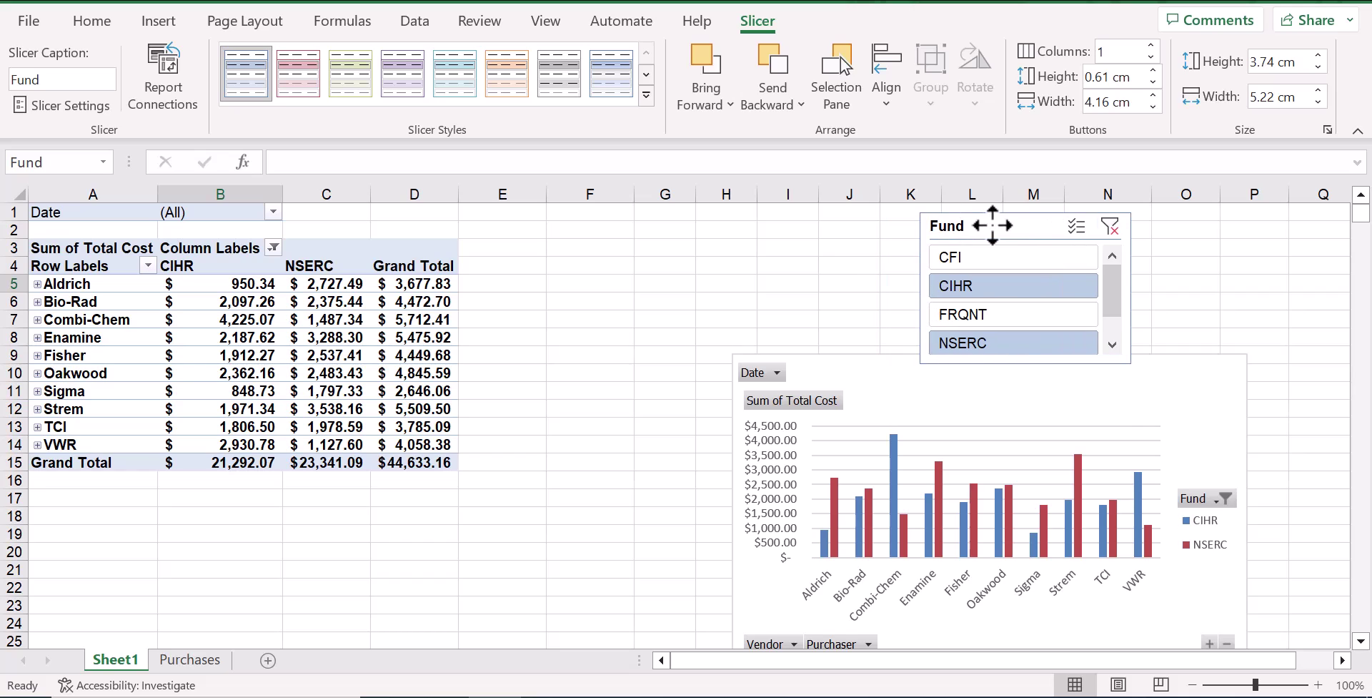
Step: Use the Fund slicer to filter the PivotTable to CFI, CIHR and FRQNT one at a time
click(975, 259)
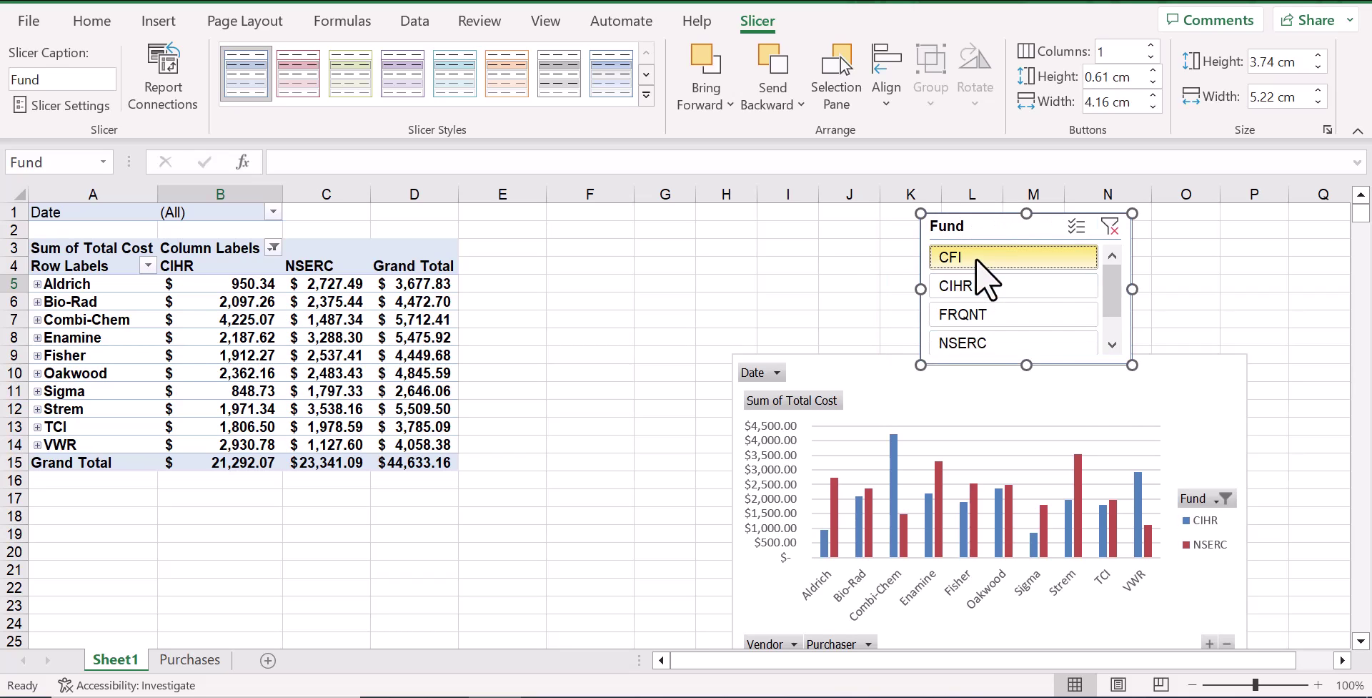
click(1003, 285)
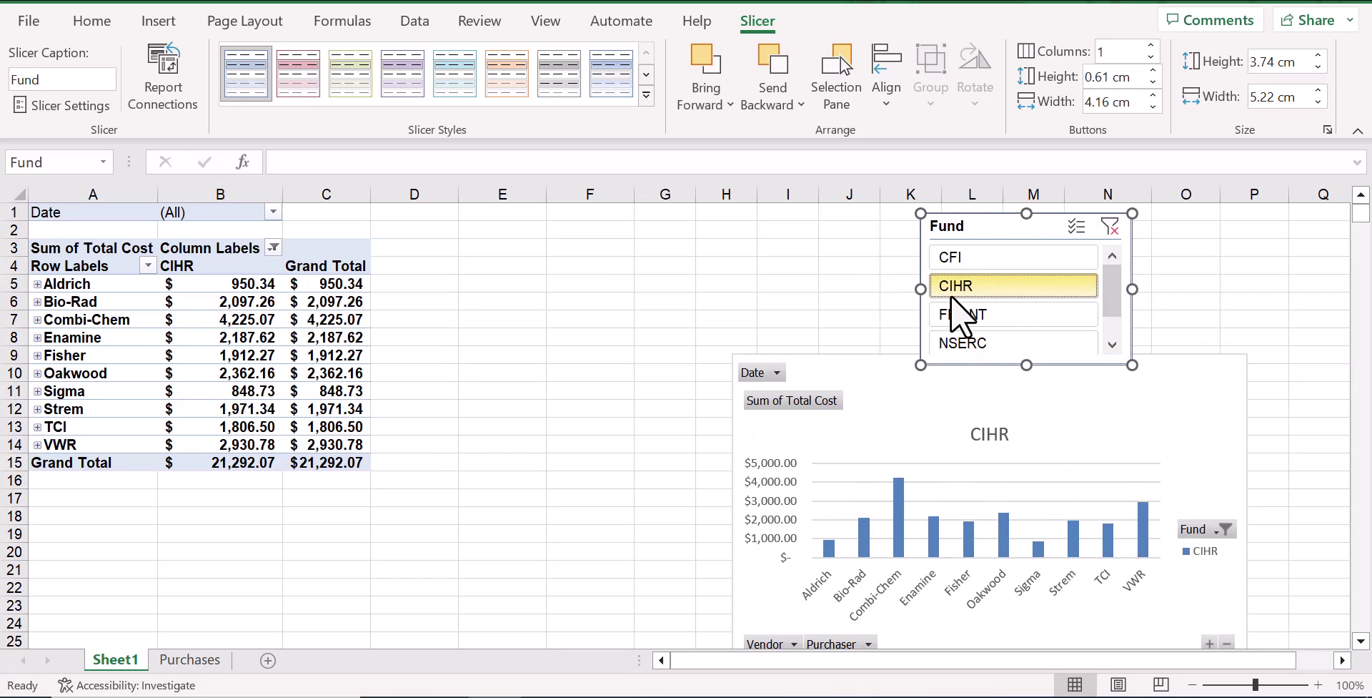
click(1001, 312)
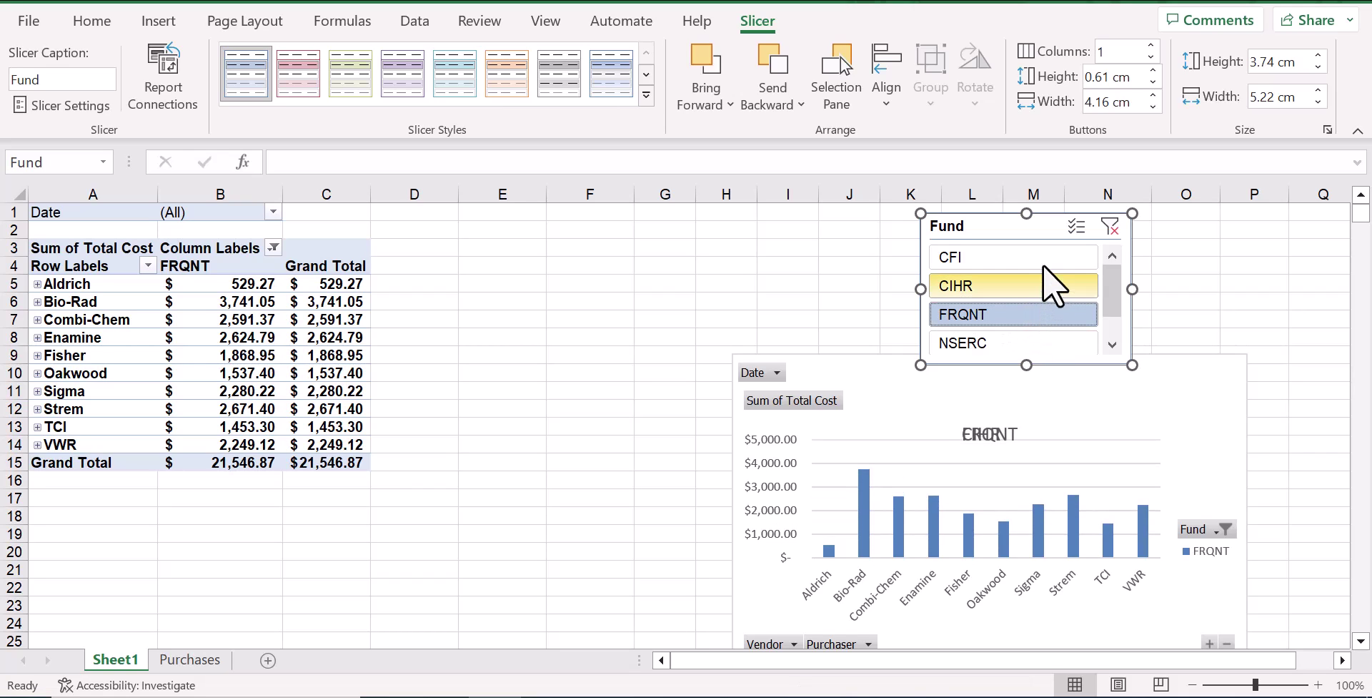
Step: Turn on multi-select in the Fund slicer and filter to CIHR and NSERC, with FRQNT deselected
click(1076, 227)
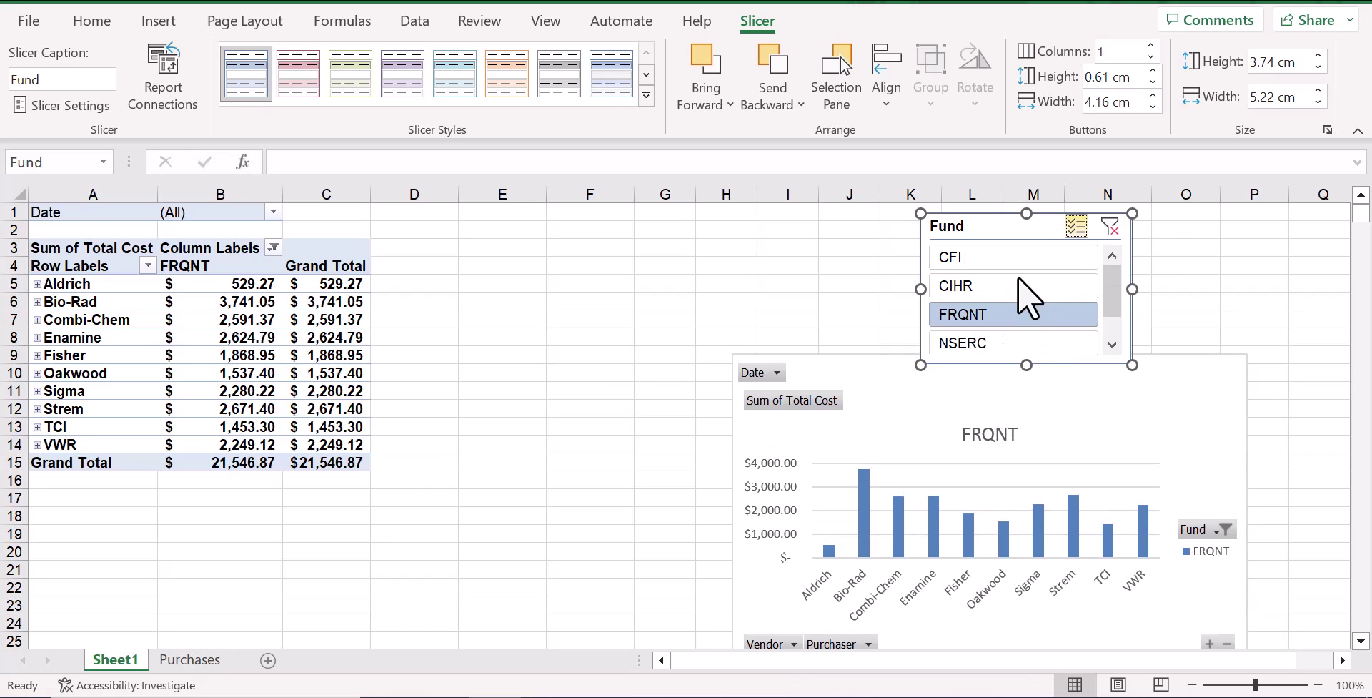
click(979, 285)
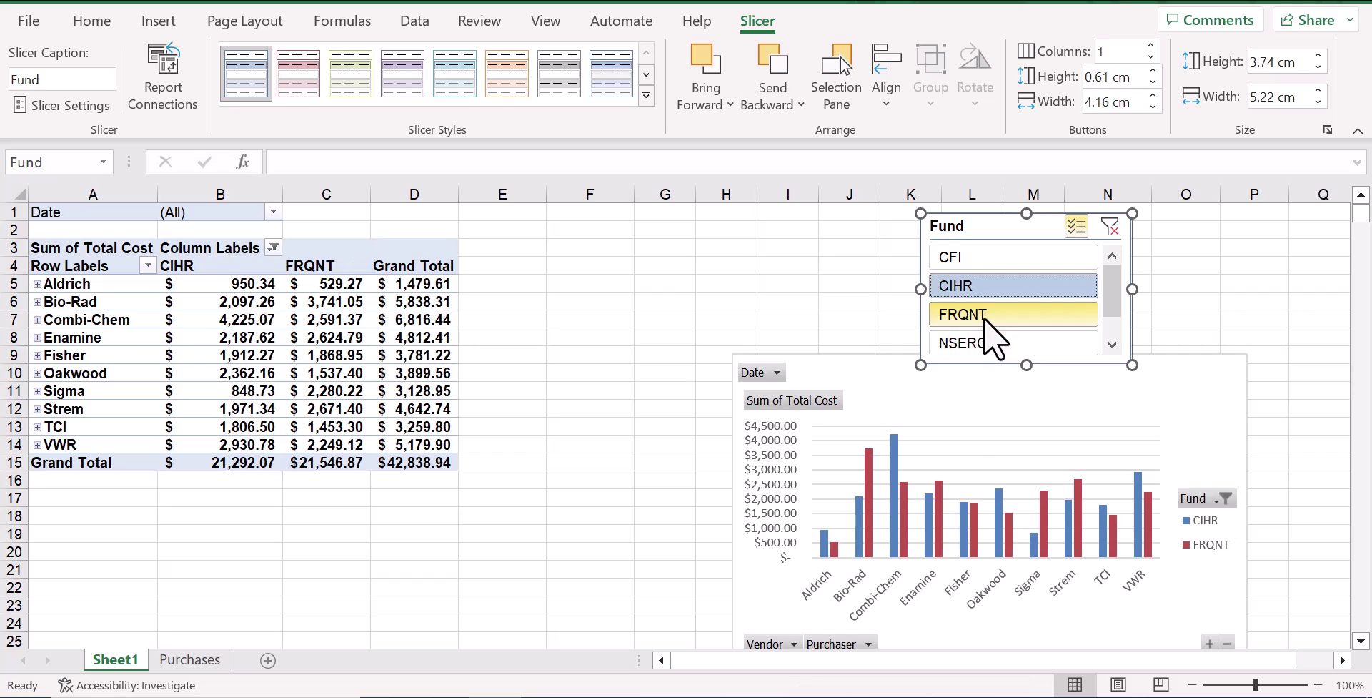
click(983, 316)
click(976, 346)
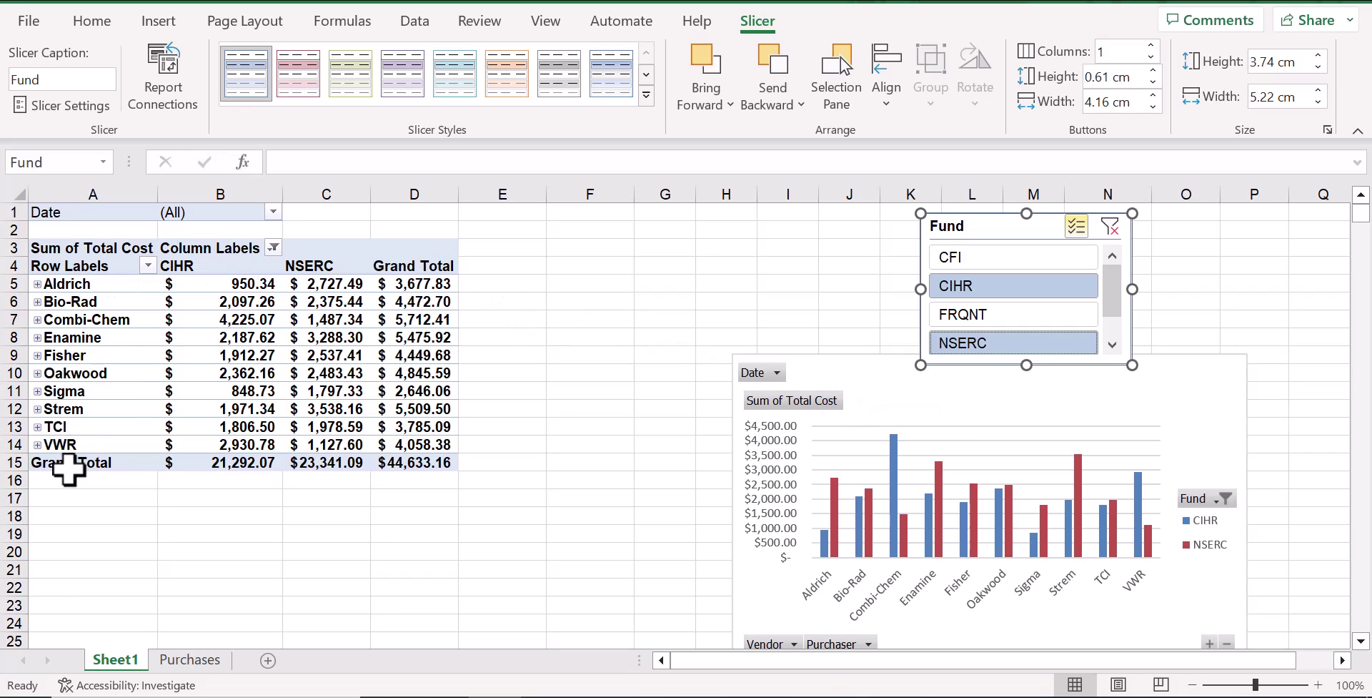
Step: Insert a slicer for the Vendor field of the PivotTable and place it beside the Fund slicer
click(82, 354)
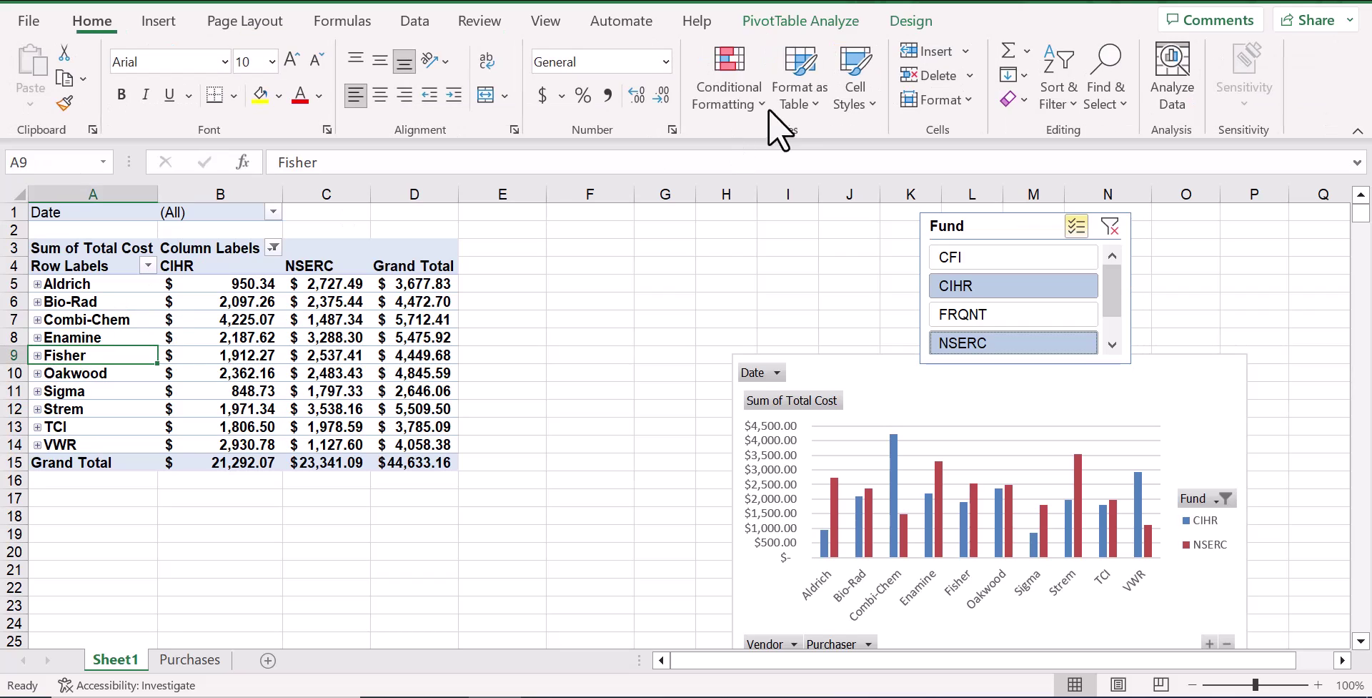
click(785, 19)
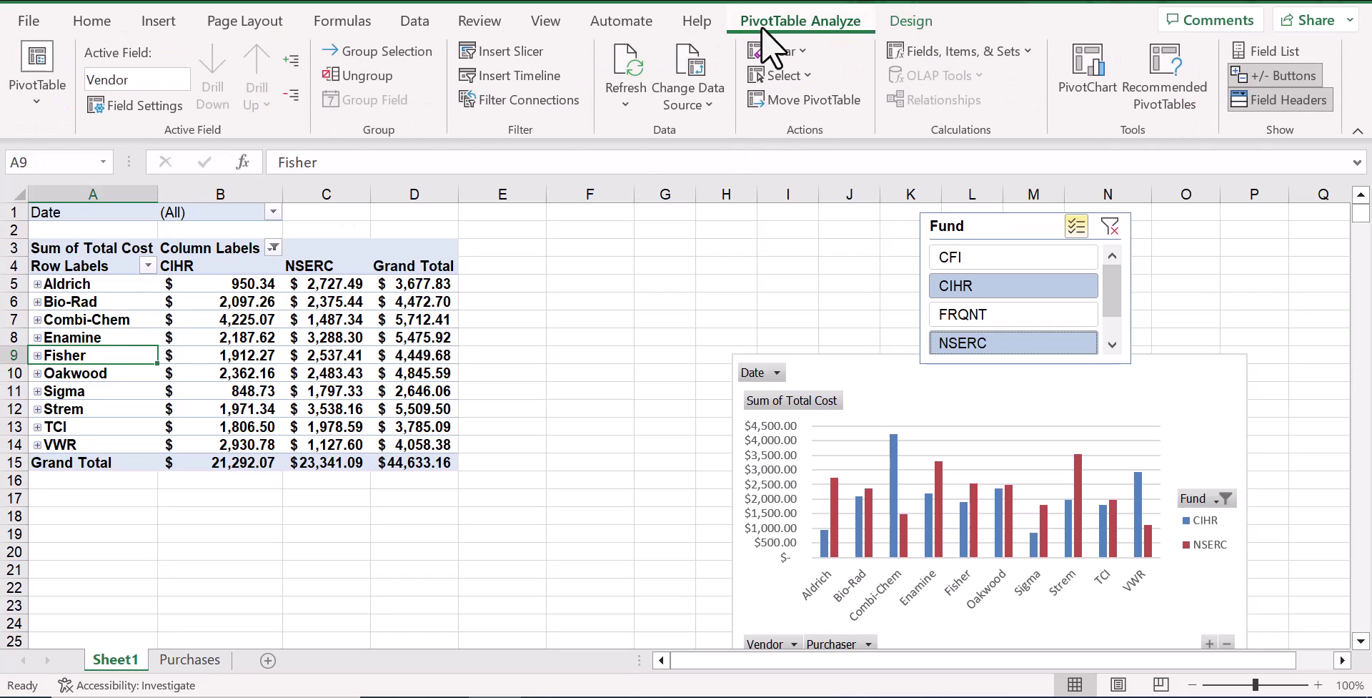
click(522, 53)
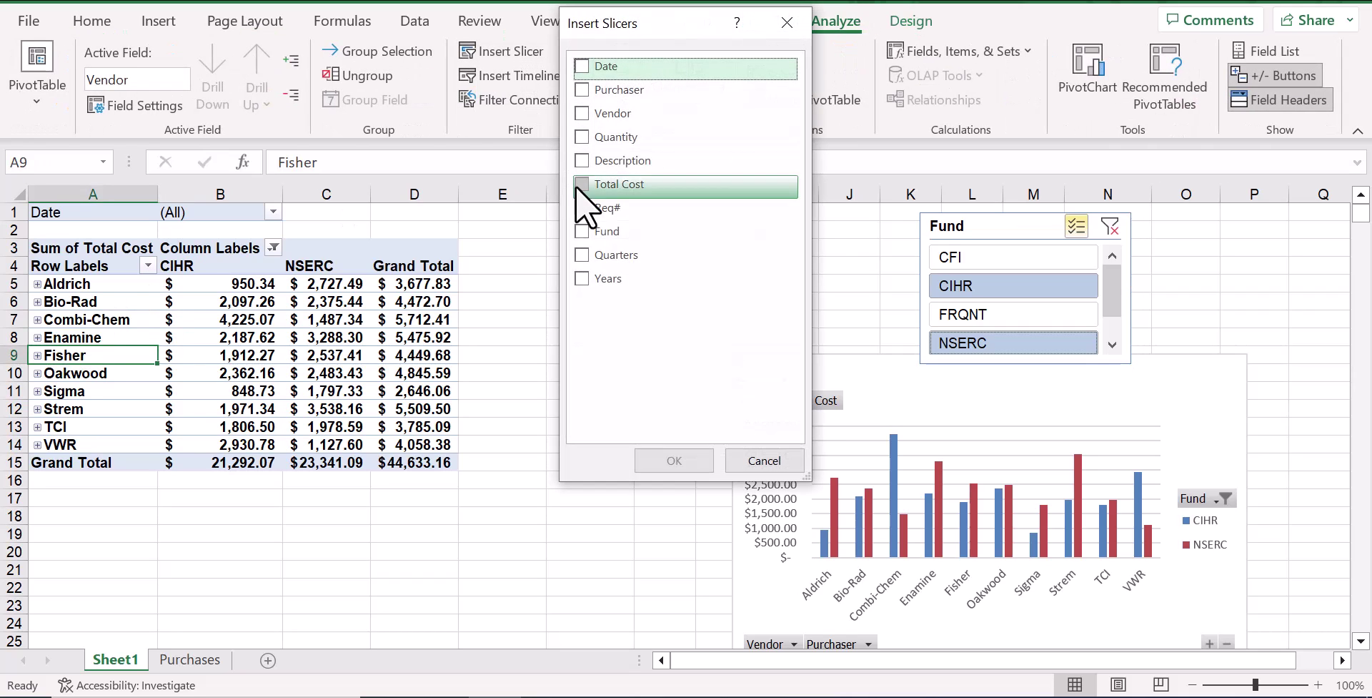
click(581, 113)
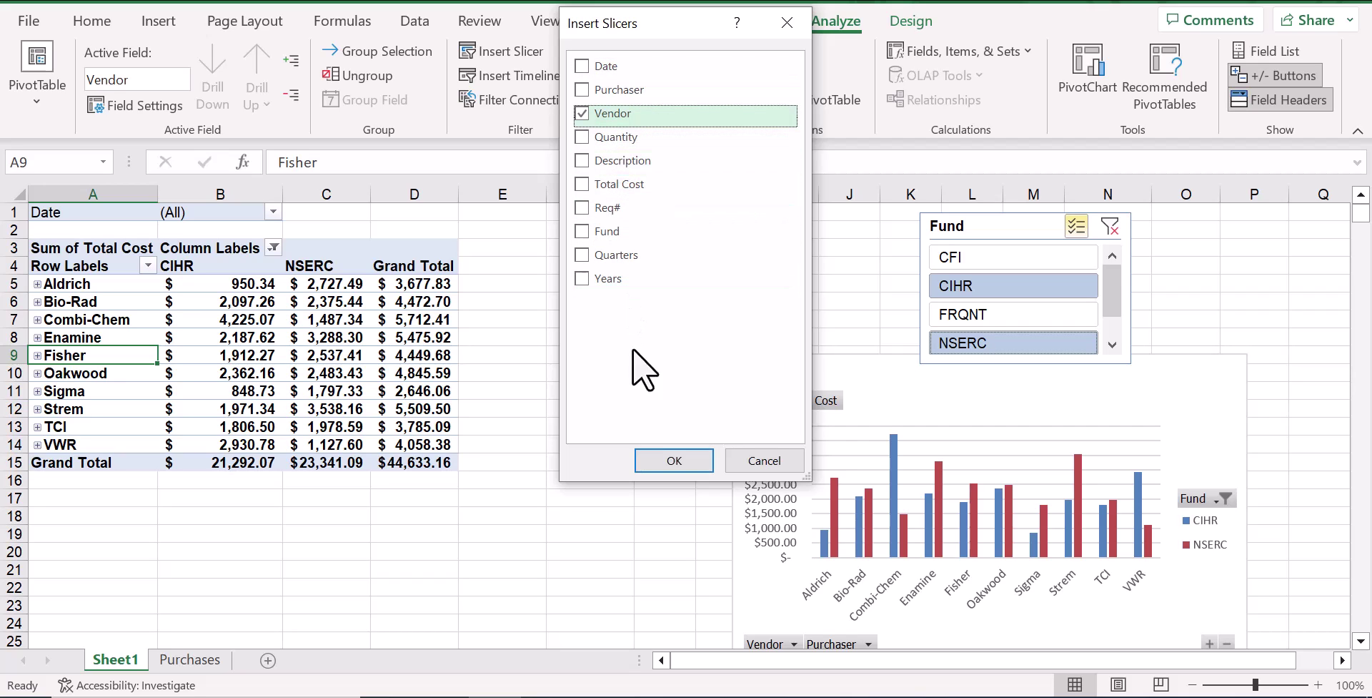
click(678, 462)
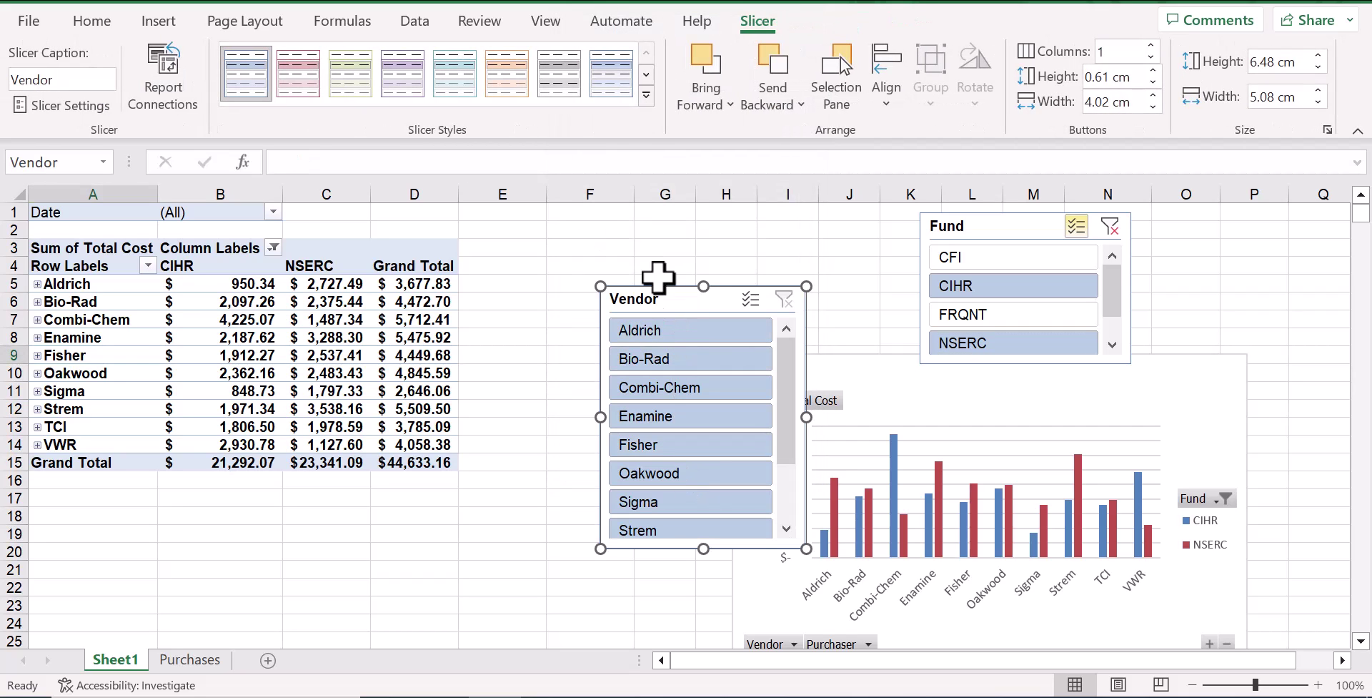
drag(663, 284, 1224, 213)
Step: Use the Vendor slicer to filter to Aldrich, Bio-Rad and Fisher one at a time, moving the chart clear of the slicer
click(1224, 259)
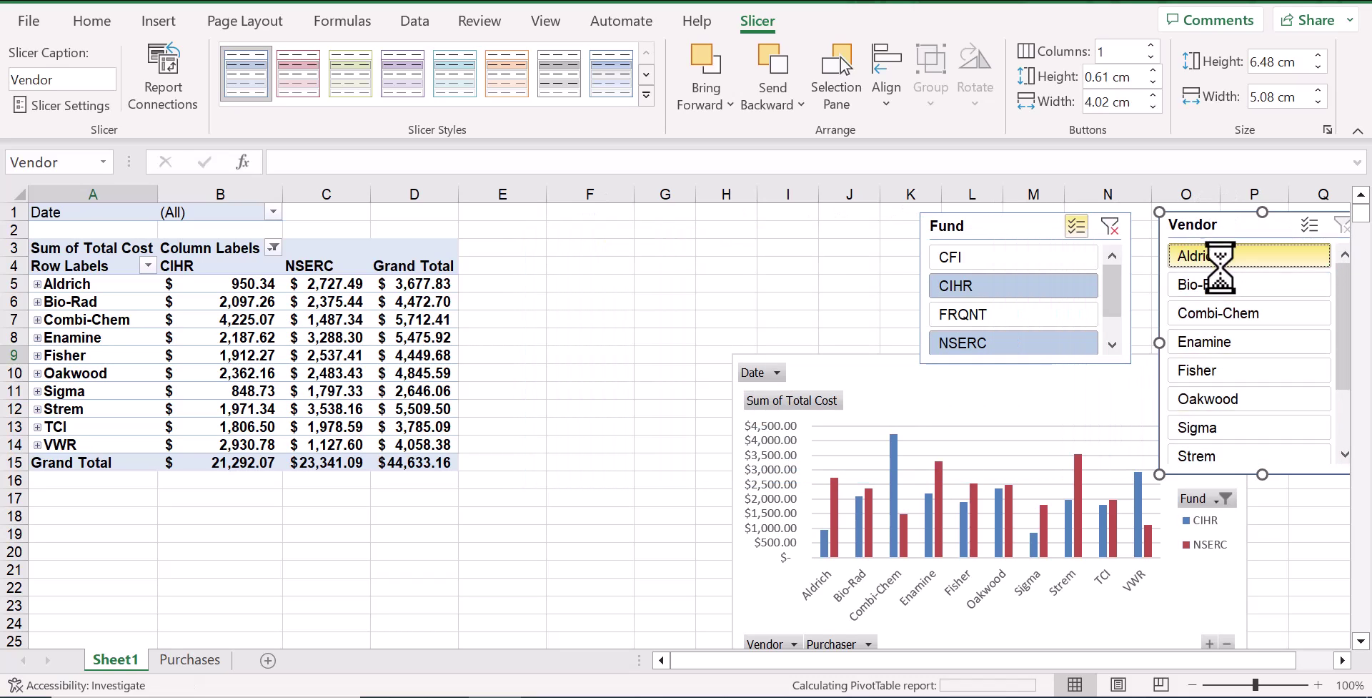
click(1208, 283)
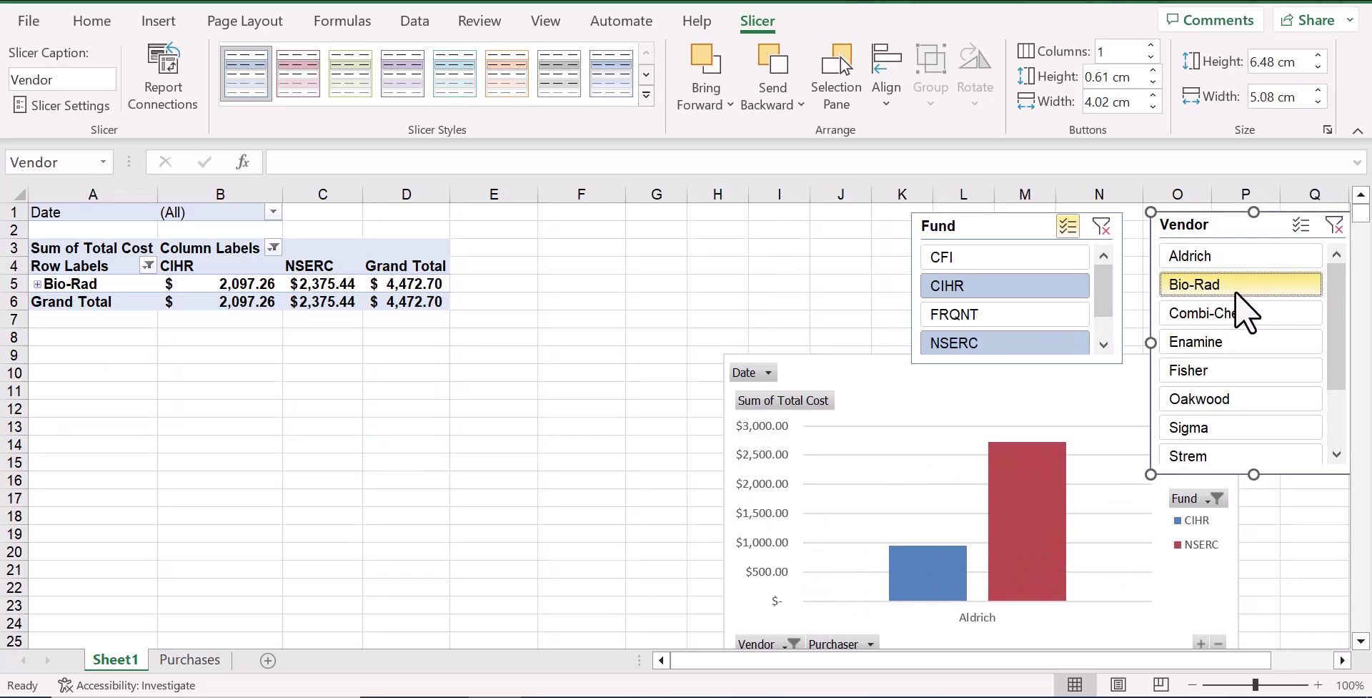
drag(847, 376, 745, 370)
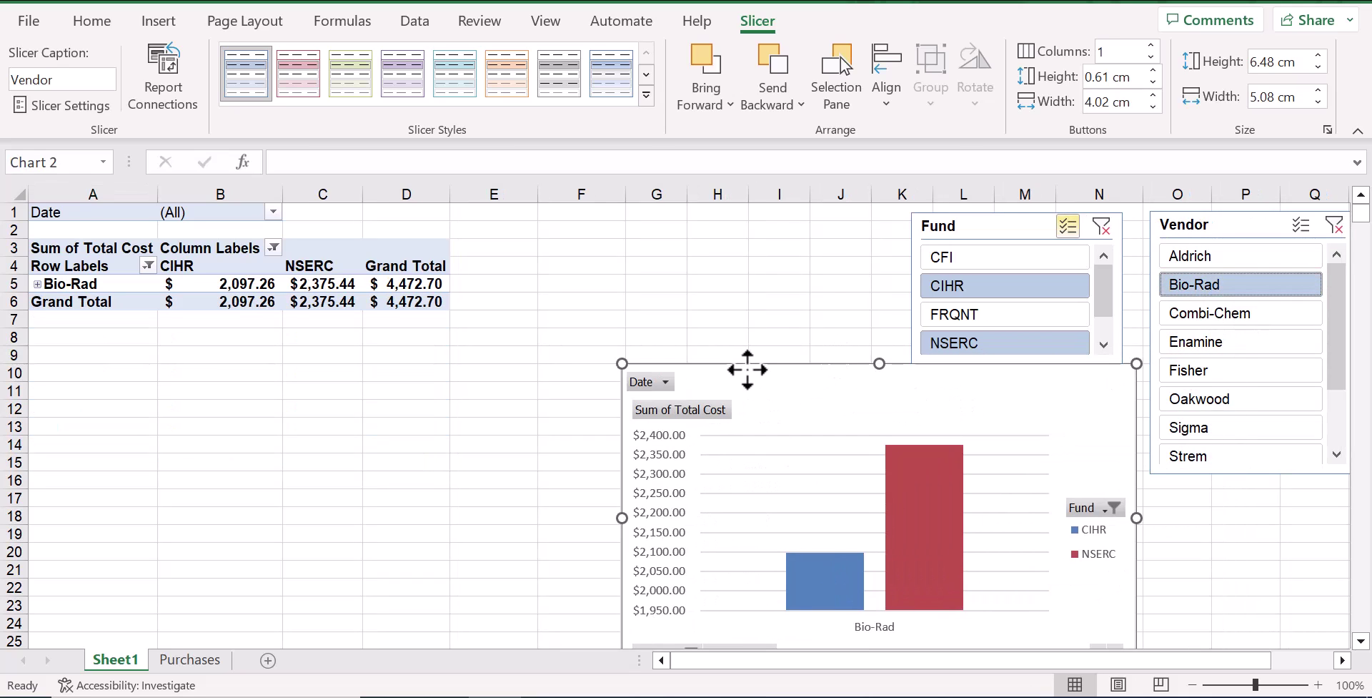
click(1208, 373)
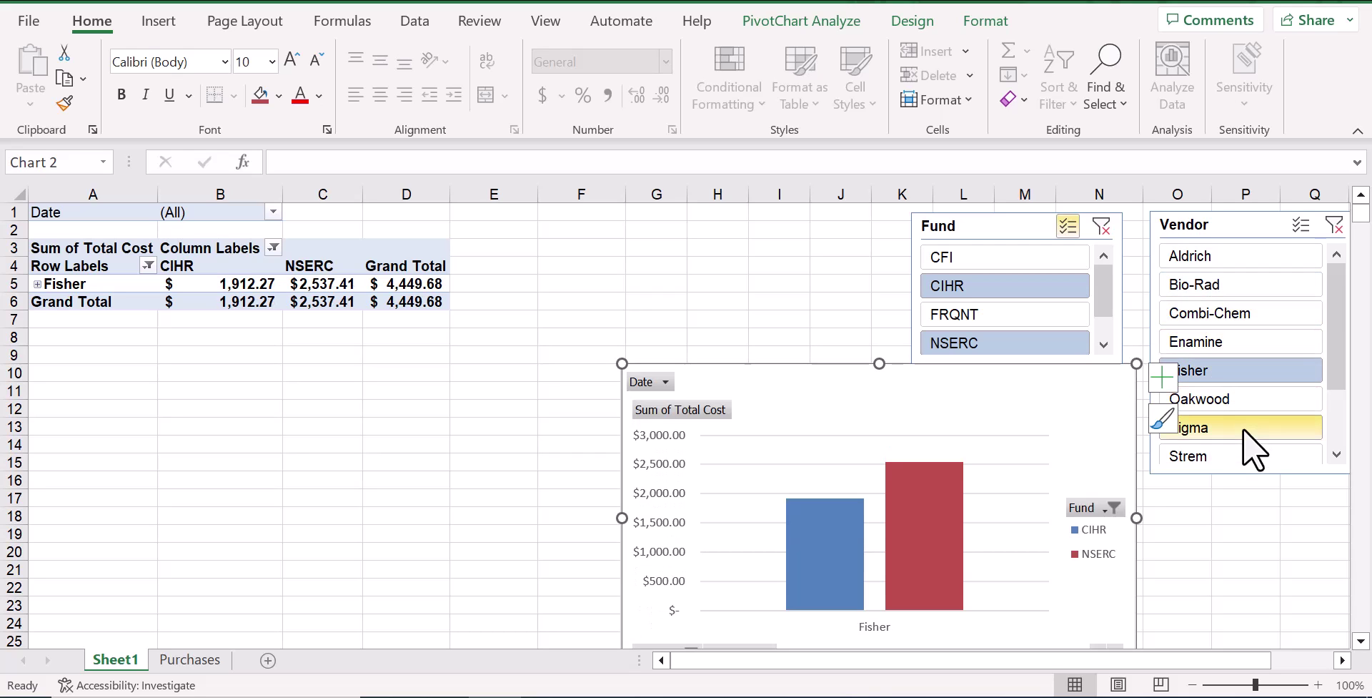
Step: Select the vendors Aldrich through Sigma in the Vendor slicer, and use multi-select to keep only Aldrich and Sigma
click(1228, 256)
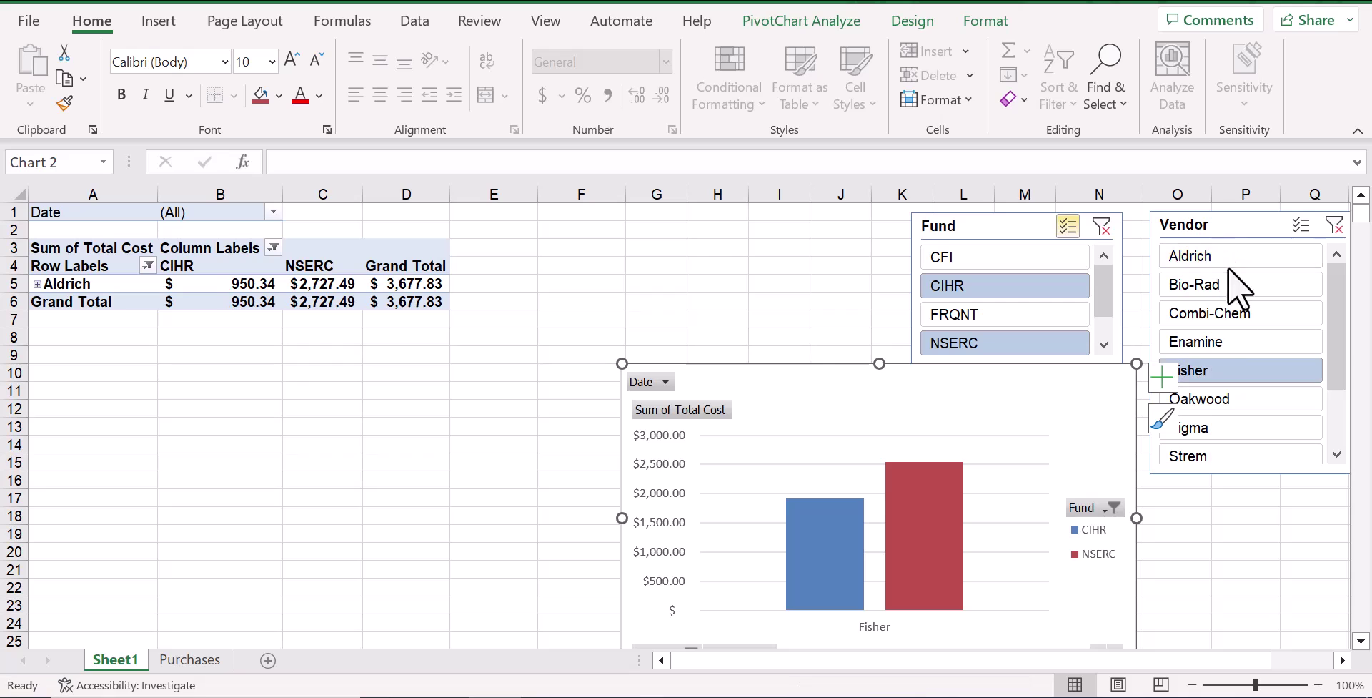
shift+click(1229, 432)
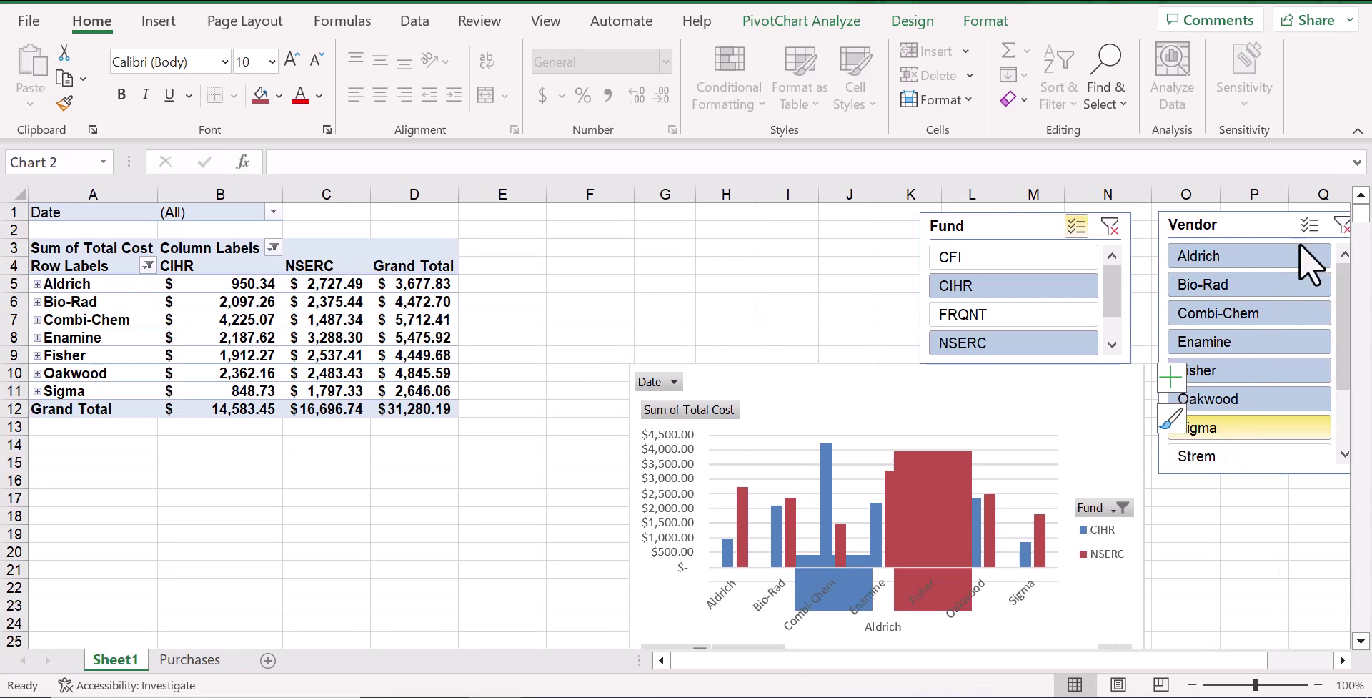
click(1213, 256)
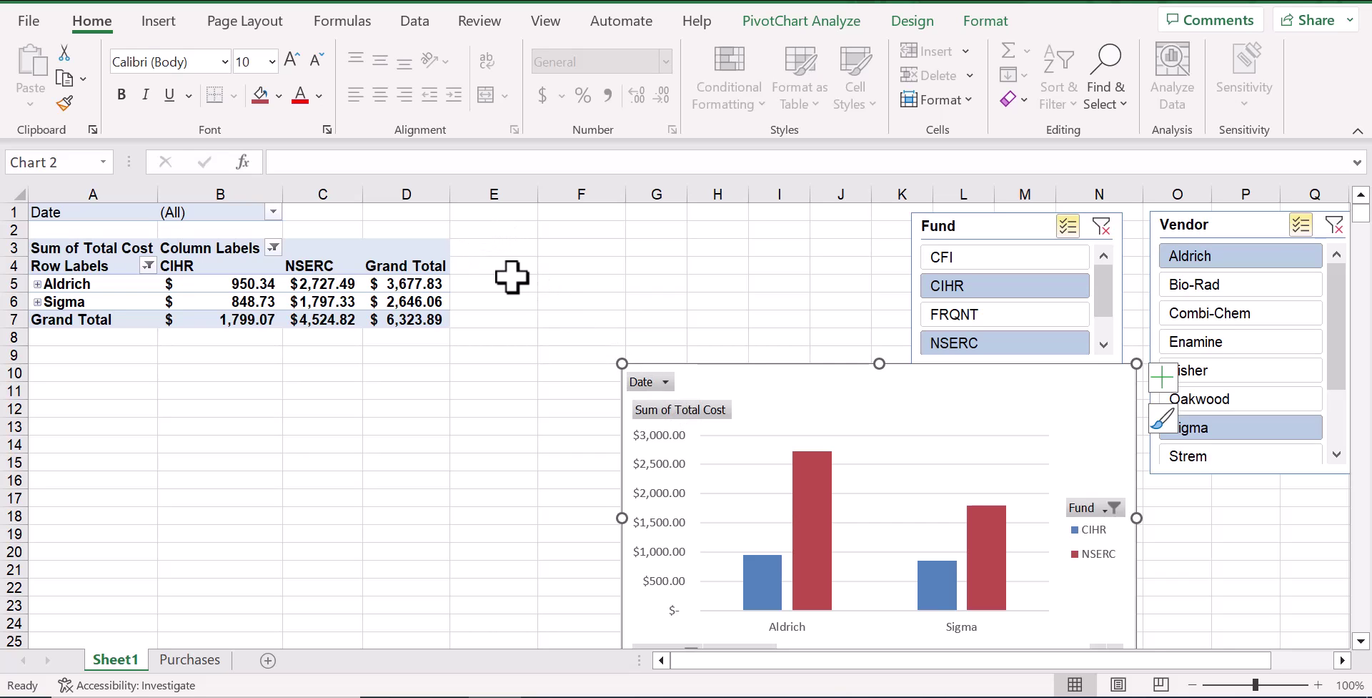
Step: Insert a timeline for the Date field of the PivotTable and place it above the chart, beside the Fund slicer
click(215, 299)
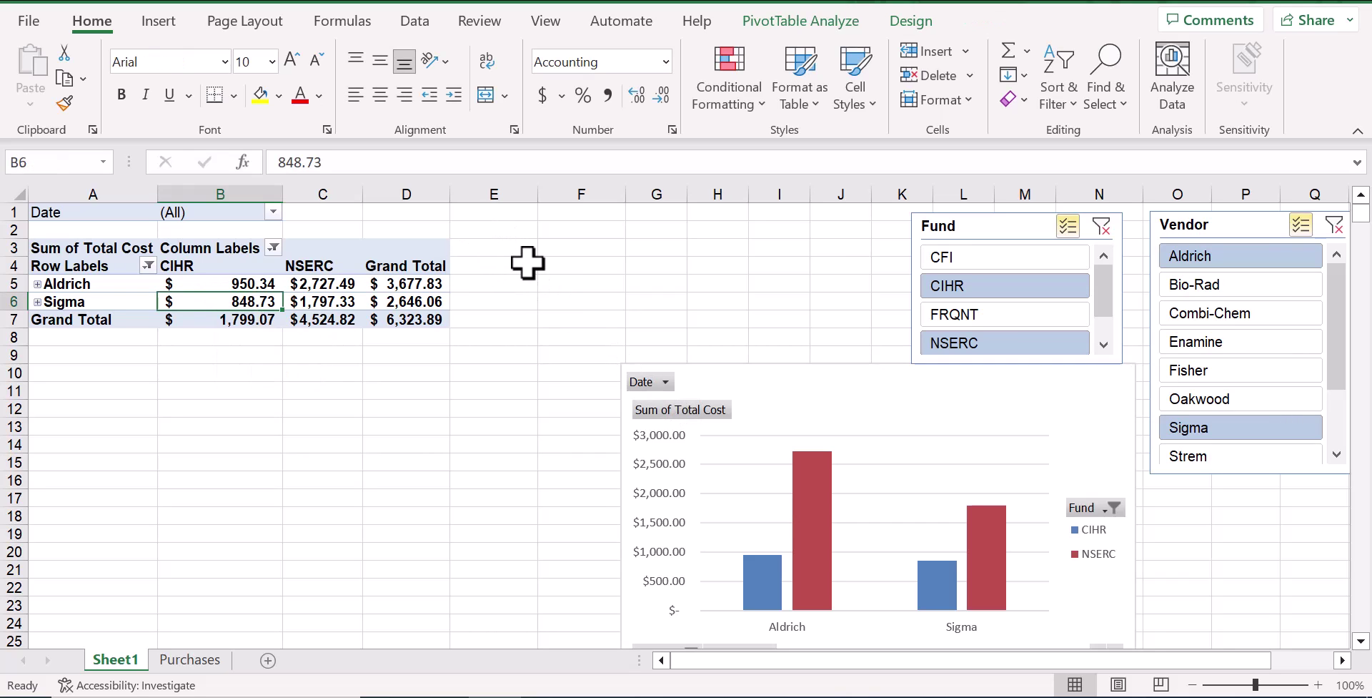
click(783, 21)
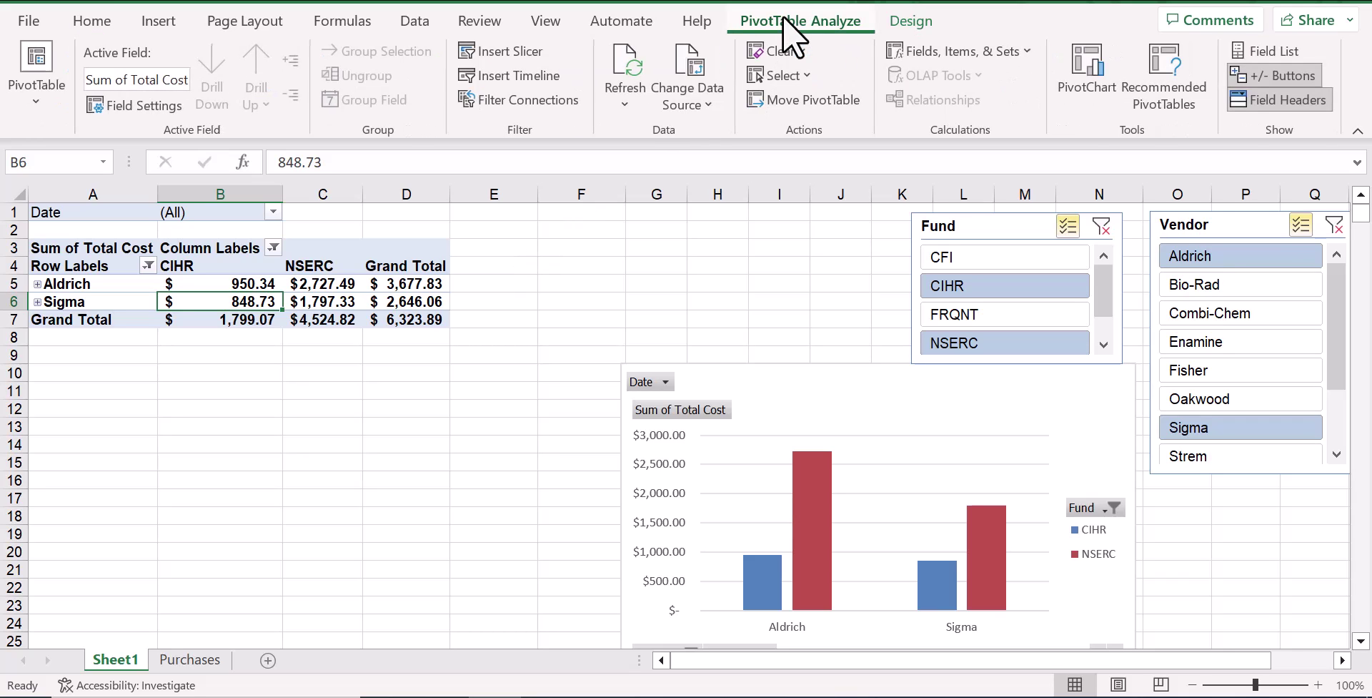
click(483, 78)
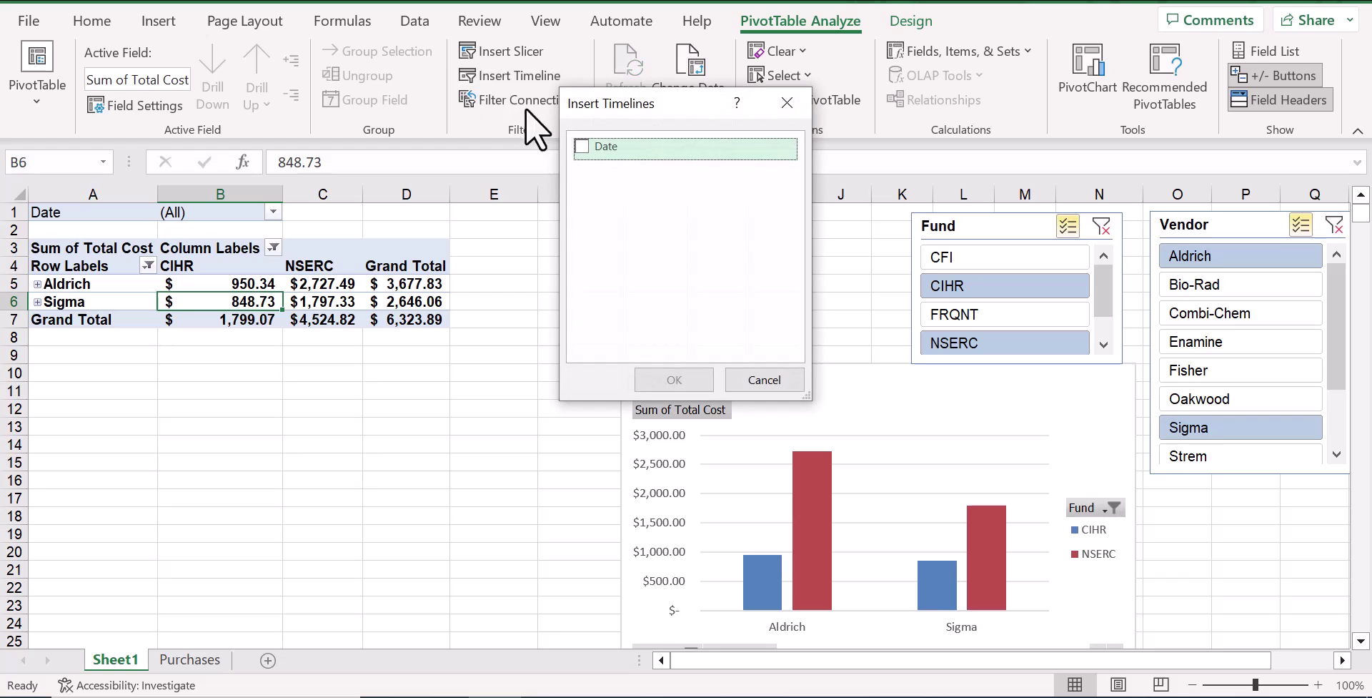
click(581, 146)
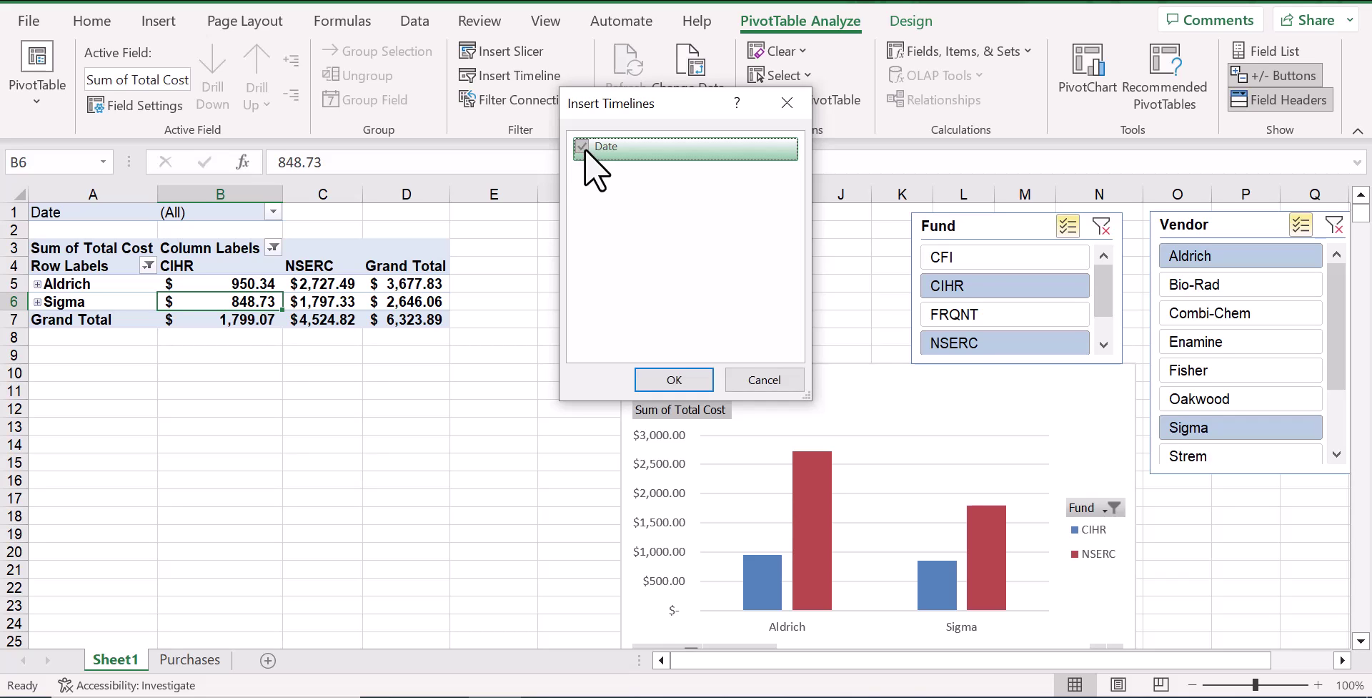
click(681, 379)
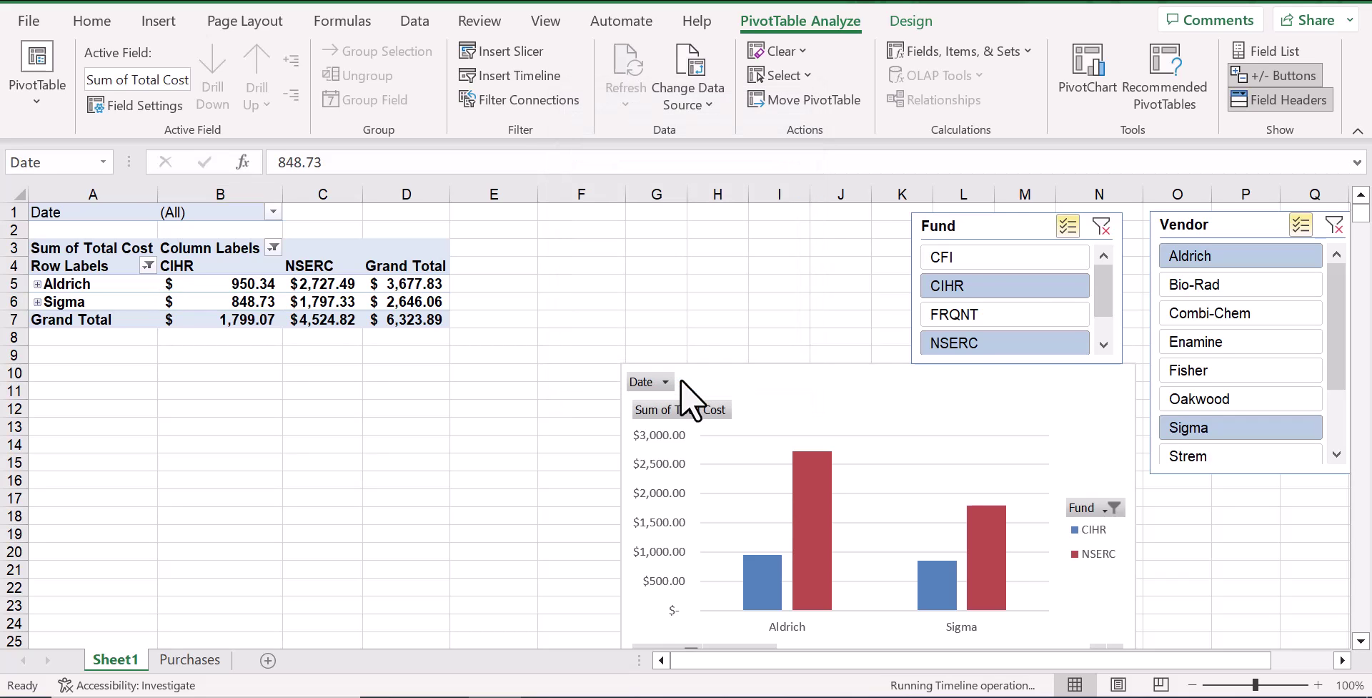
drag(617, 363, 602, 217)
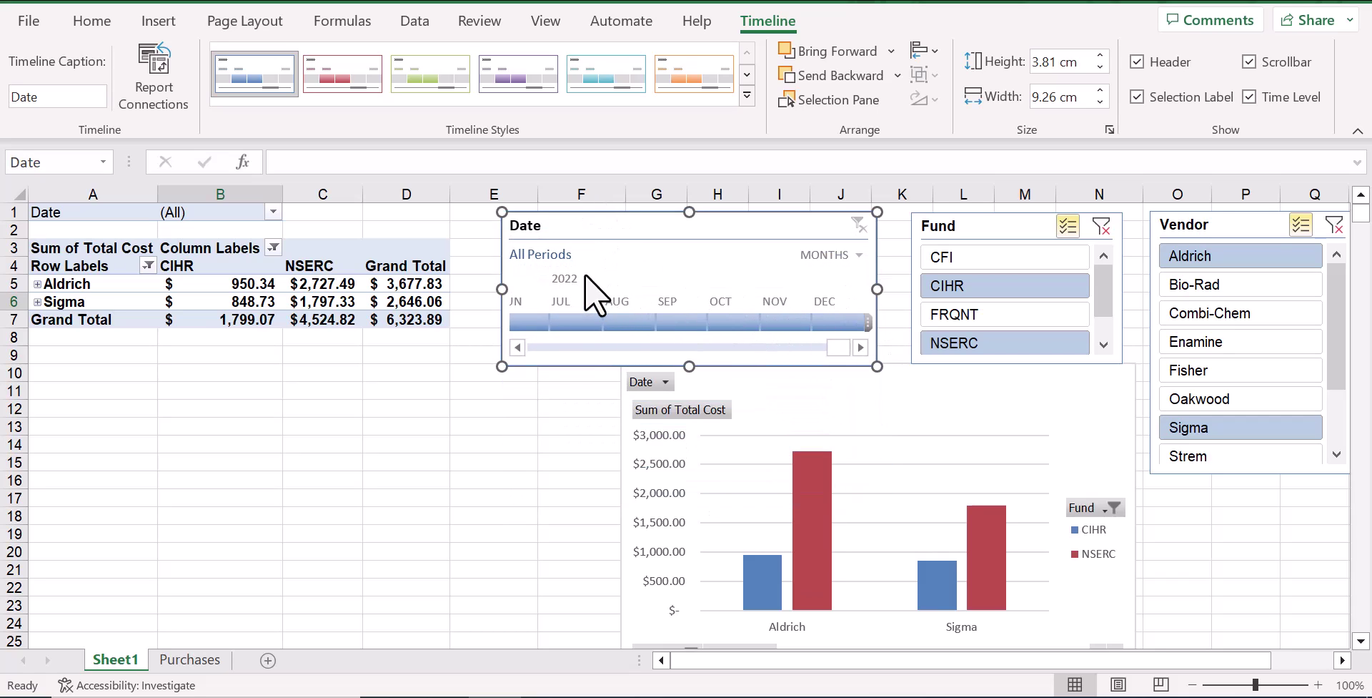
Step: Set the Date timeline's time level to years and filter it to 2018 through 2022
click(848, 256)
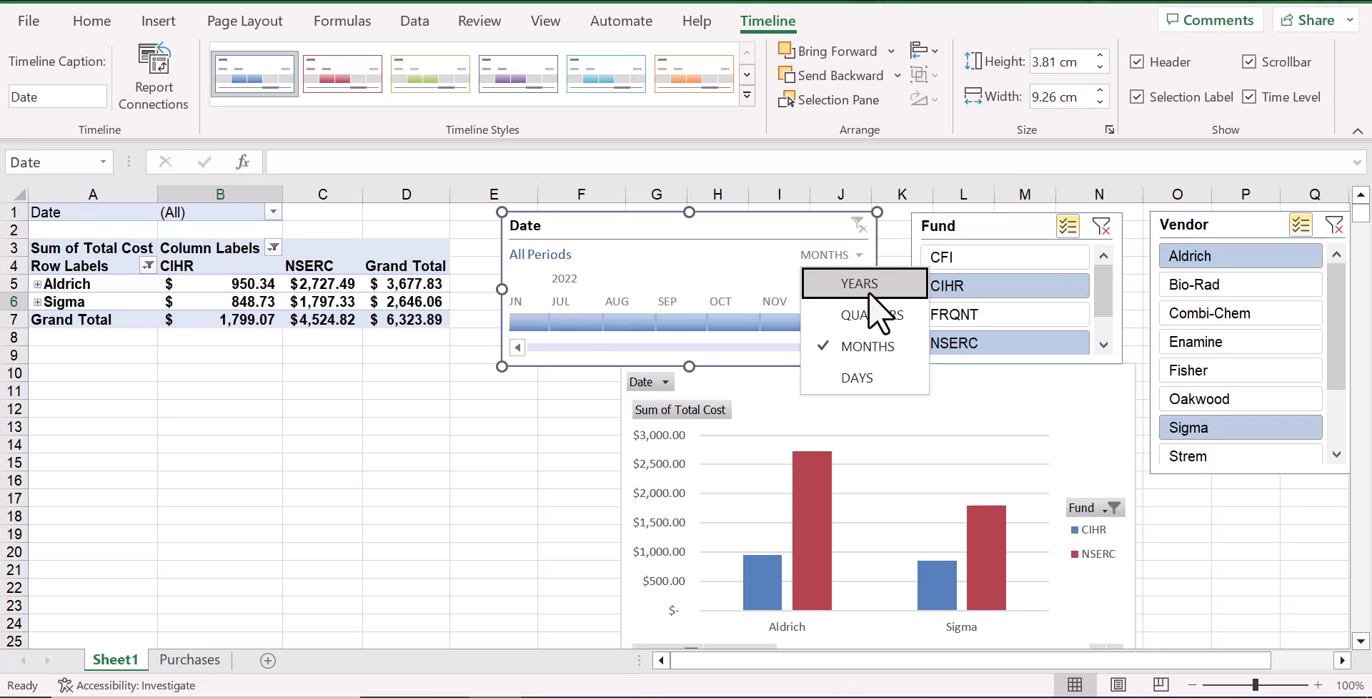
click(847, 282)
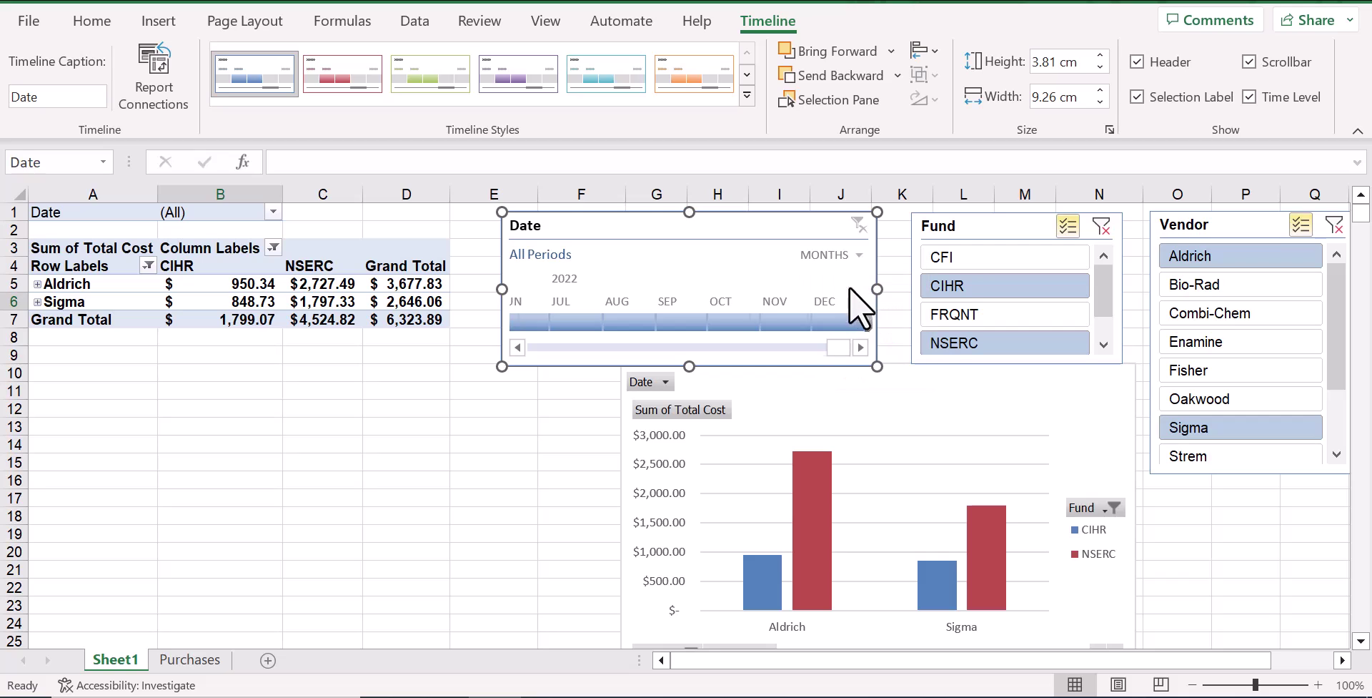
click(857, 256)
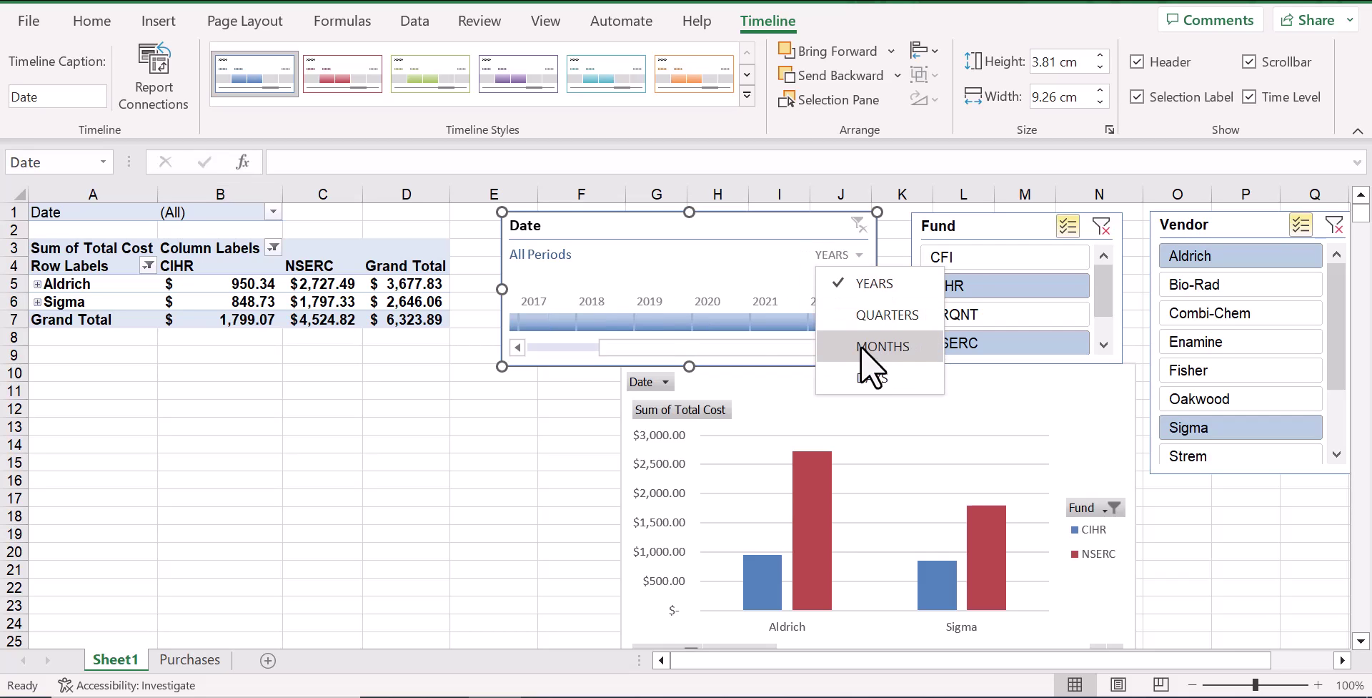
click(766, 273)
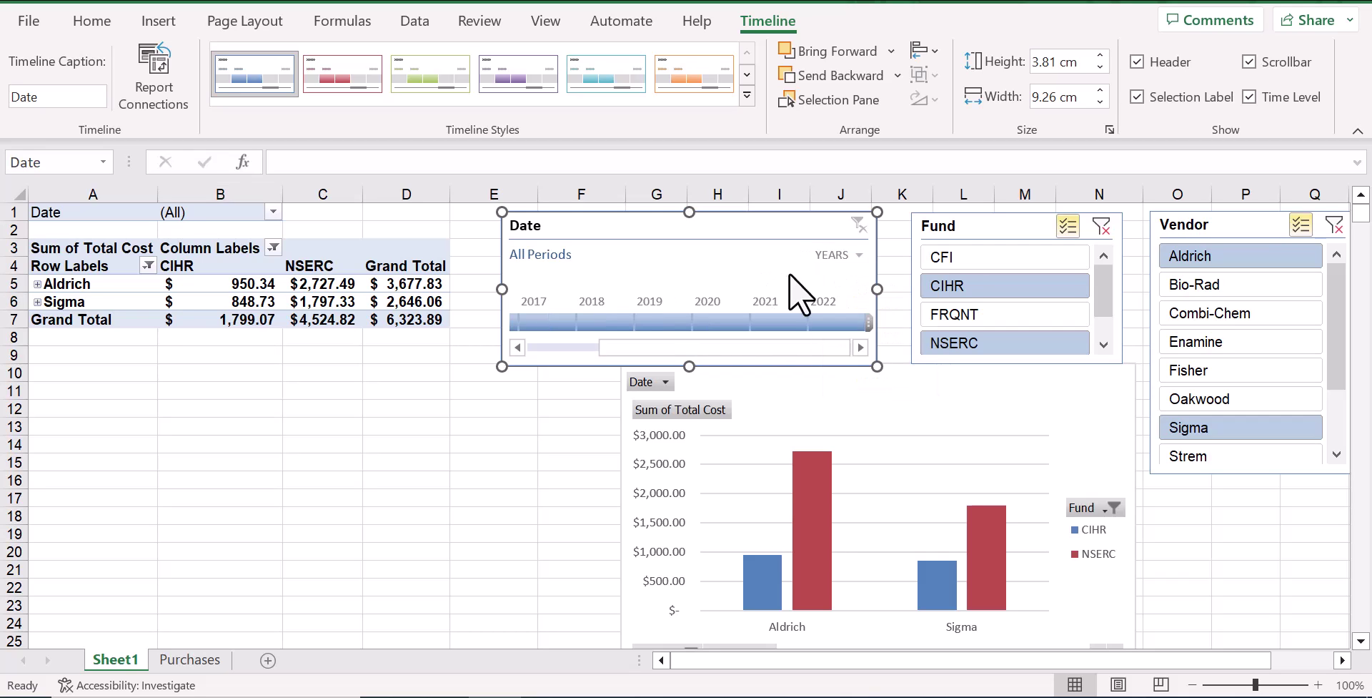
click(835, 318)
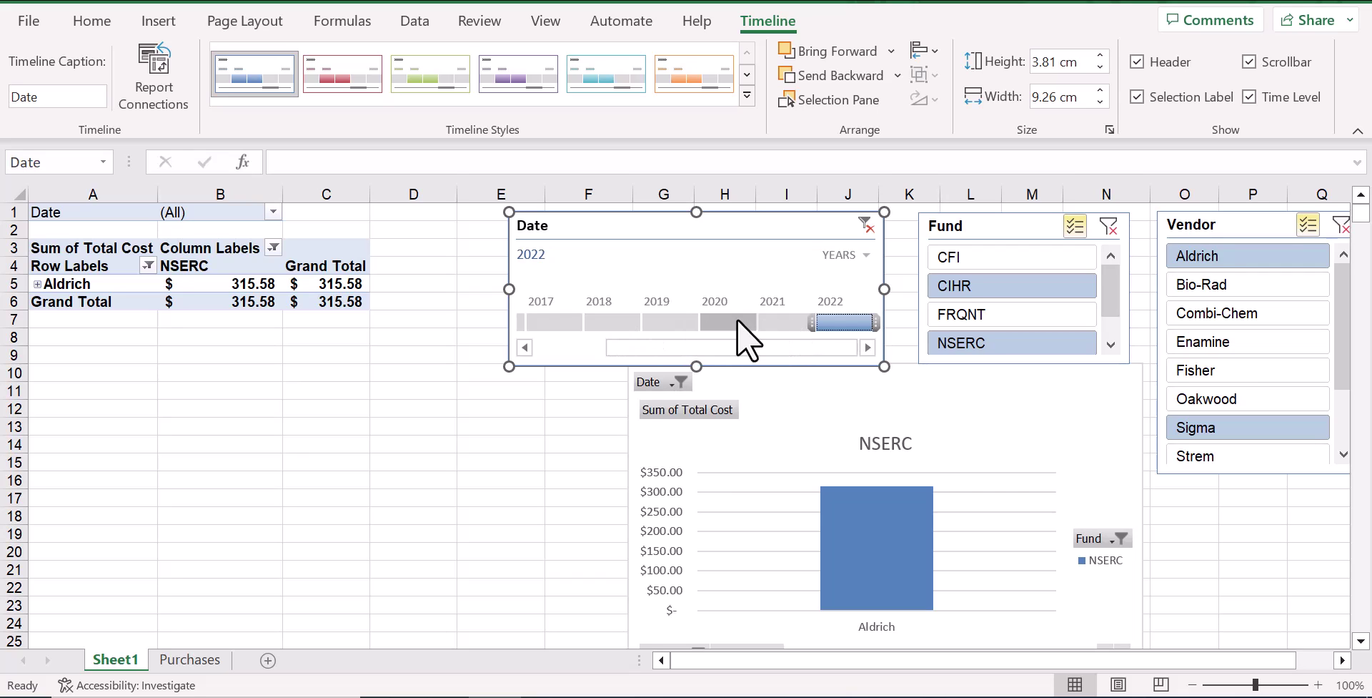
shift+click(598, 319)
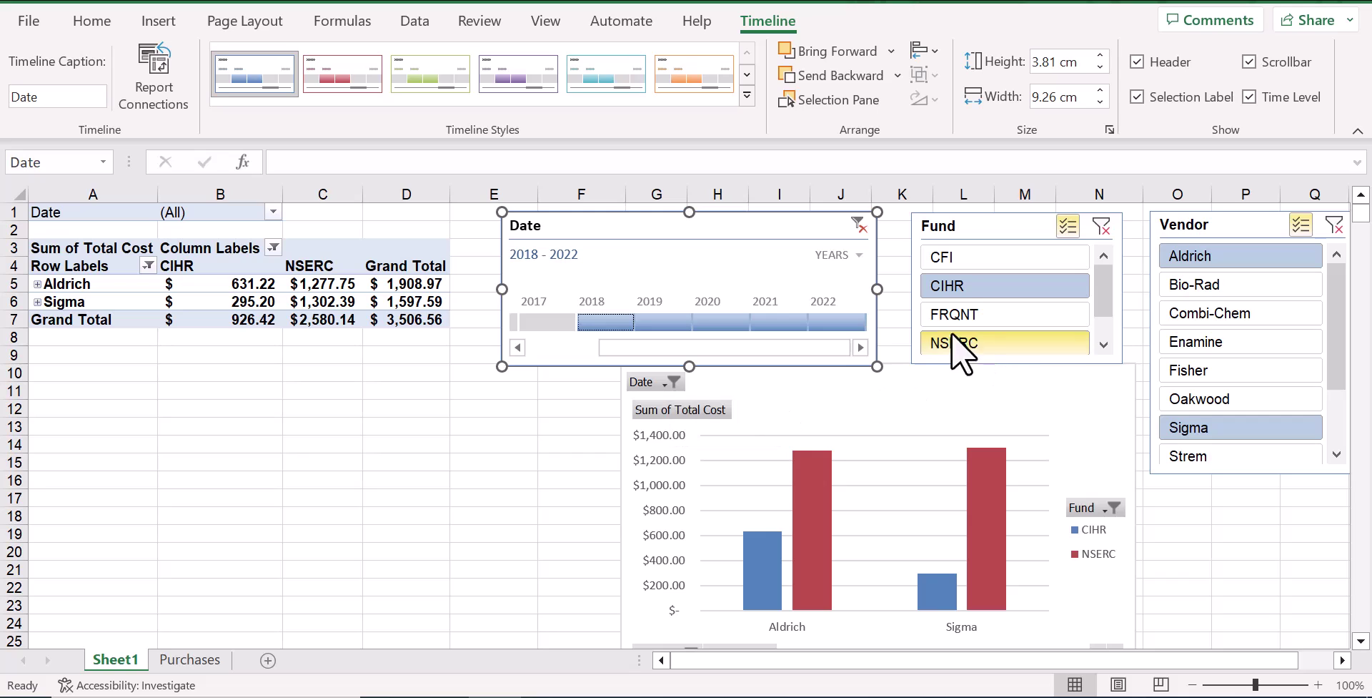
Step: Deselect CIHR in the Fund slicer, and replace Aldrich with Fisher in the Vendor slicer selection
click(973, 284)
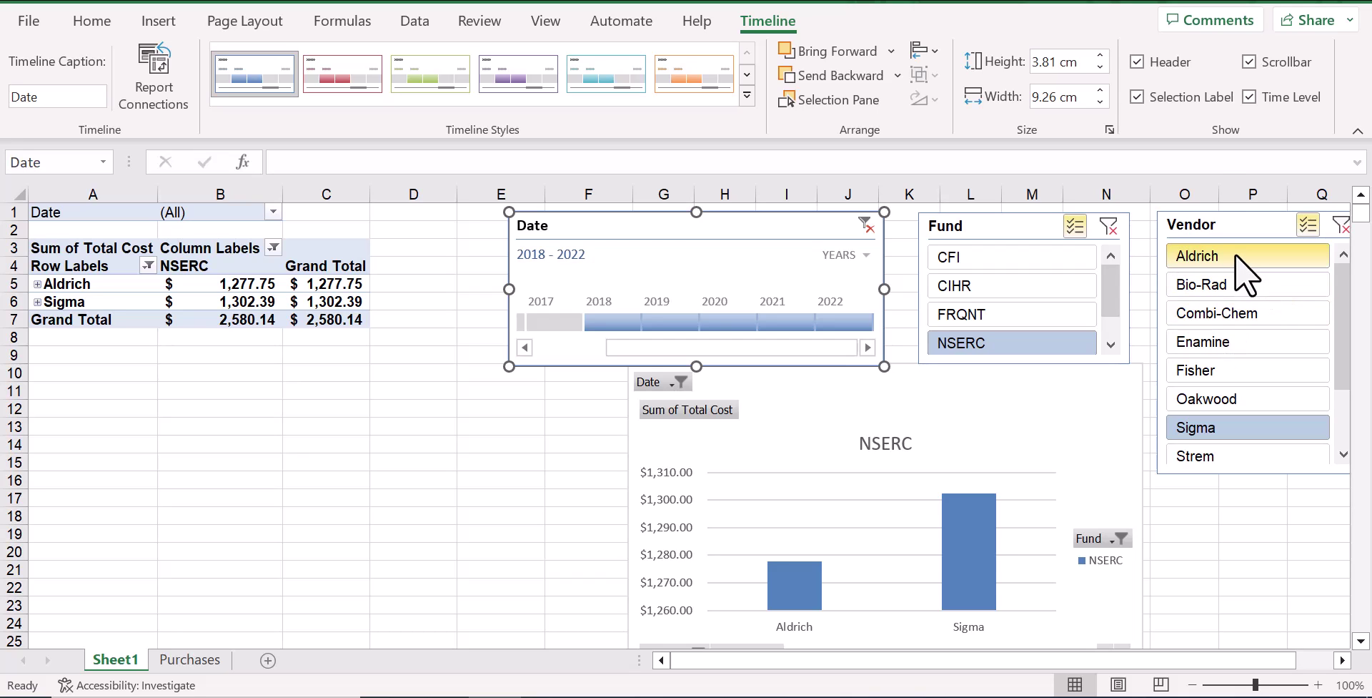
click(1203, 363)
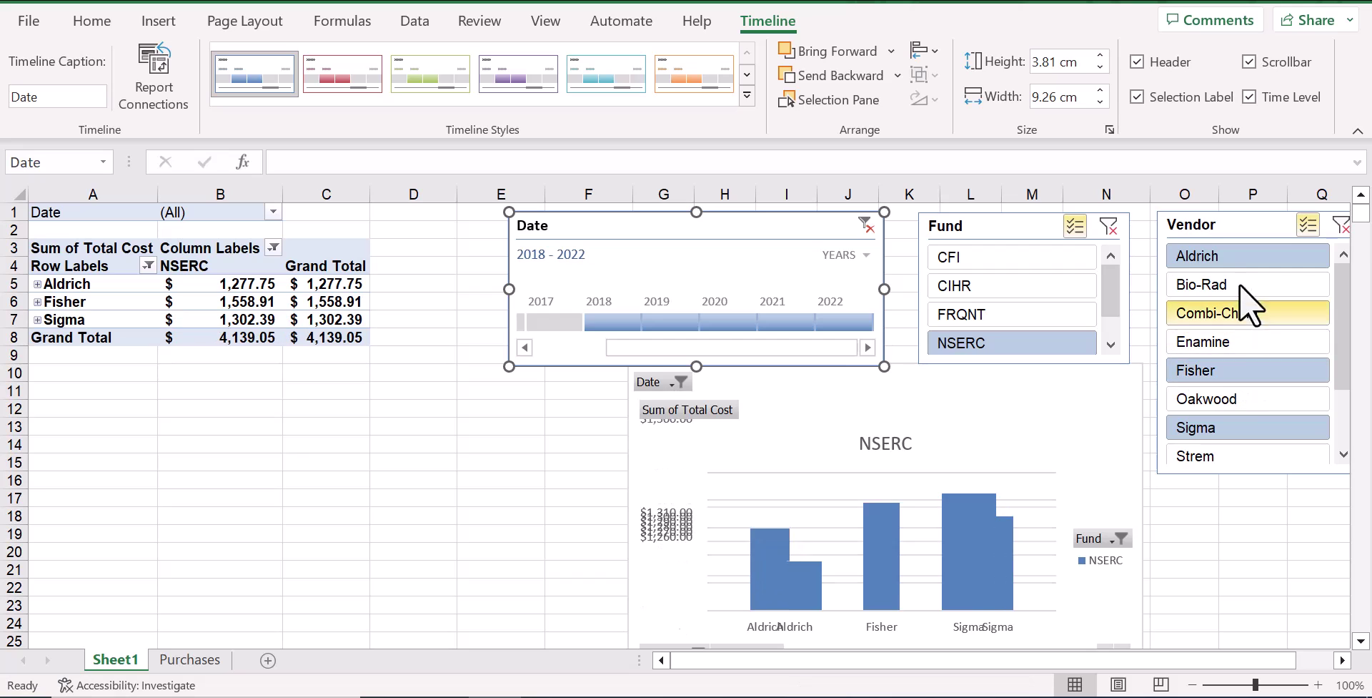
click(1234, 256)
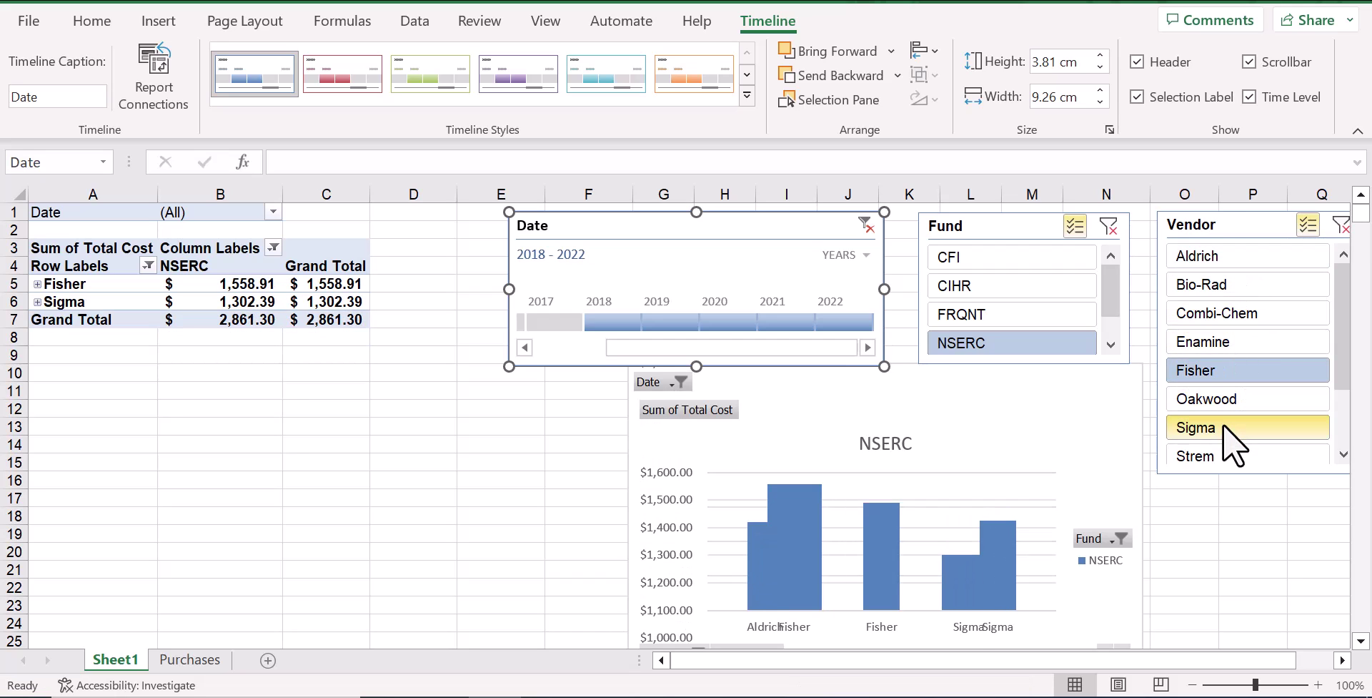
Step: Add VWR to the Vendor slicer selection and extend the Date timeline filter to 2017 through 2022
scroll(1243, 423, down, 1)
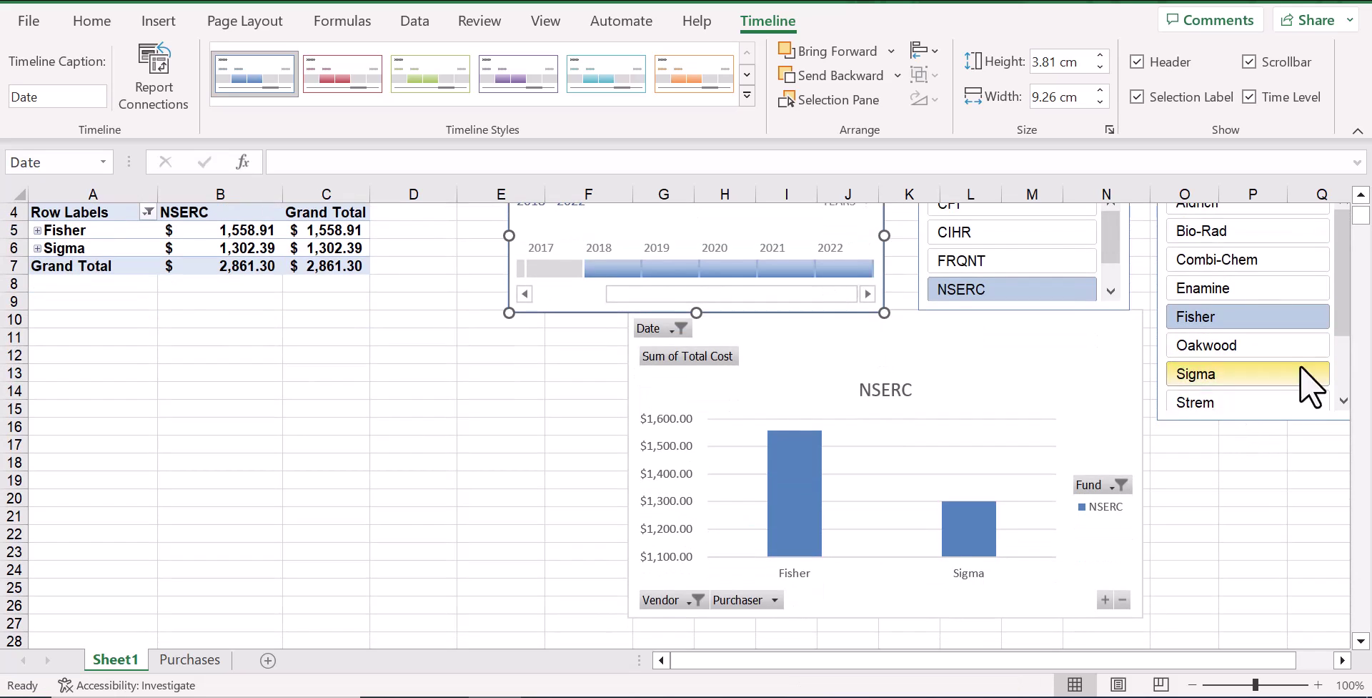
scroll(1348, 359, down, 1)
scroll(1340, 332, down, 1)
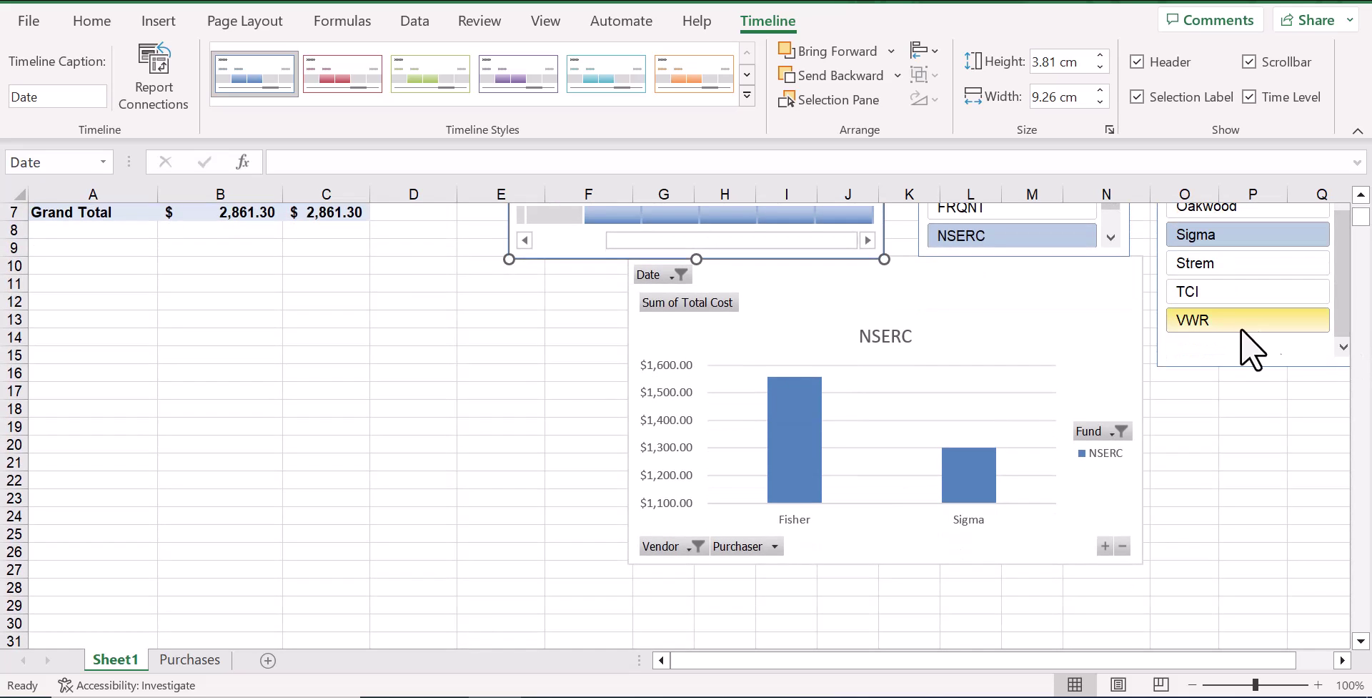
click(1215, 323)
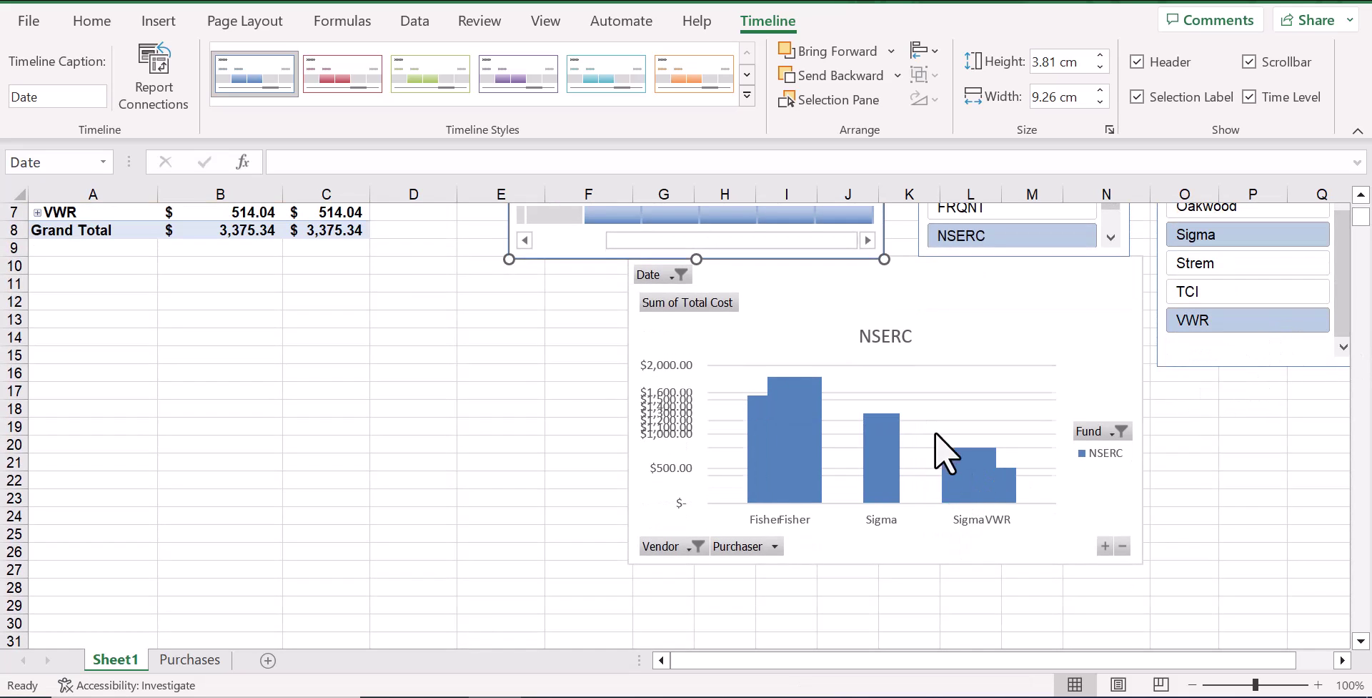
scroll(947, 431, up, 2)
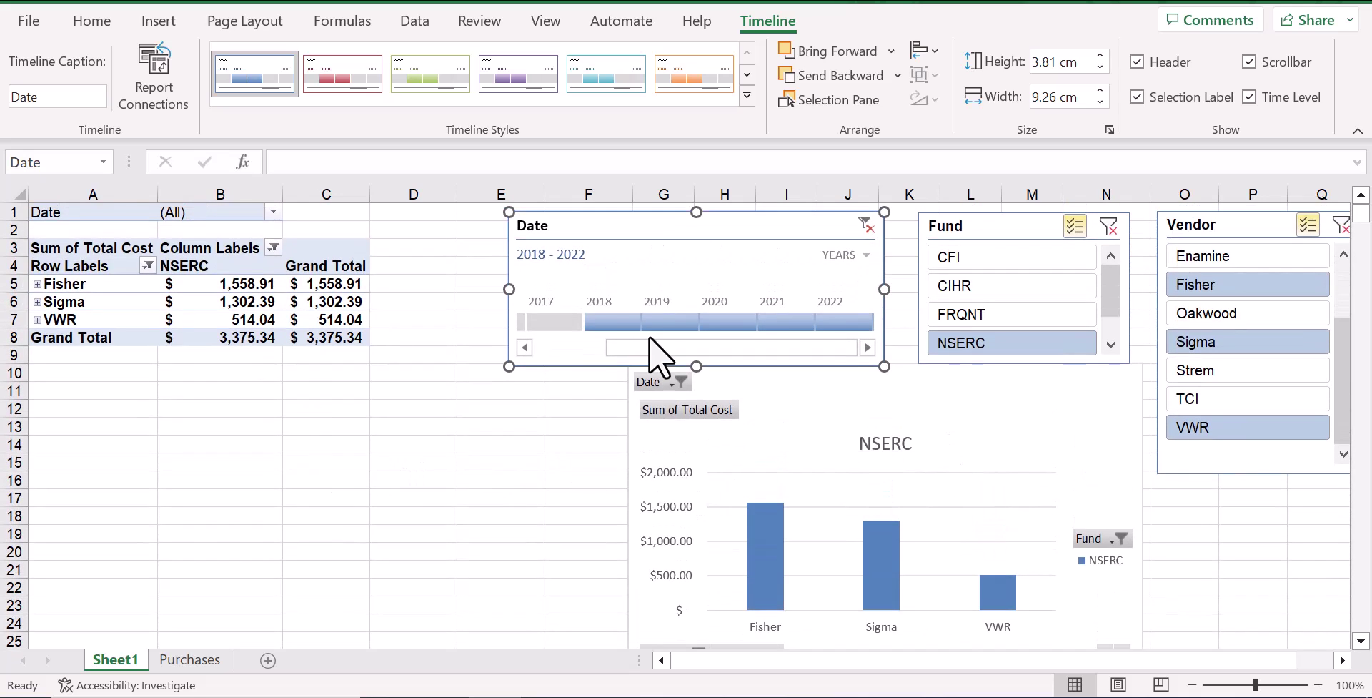
shift+click(539, 316)
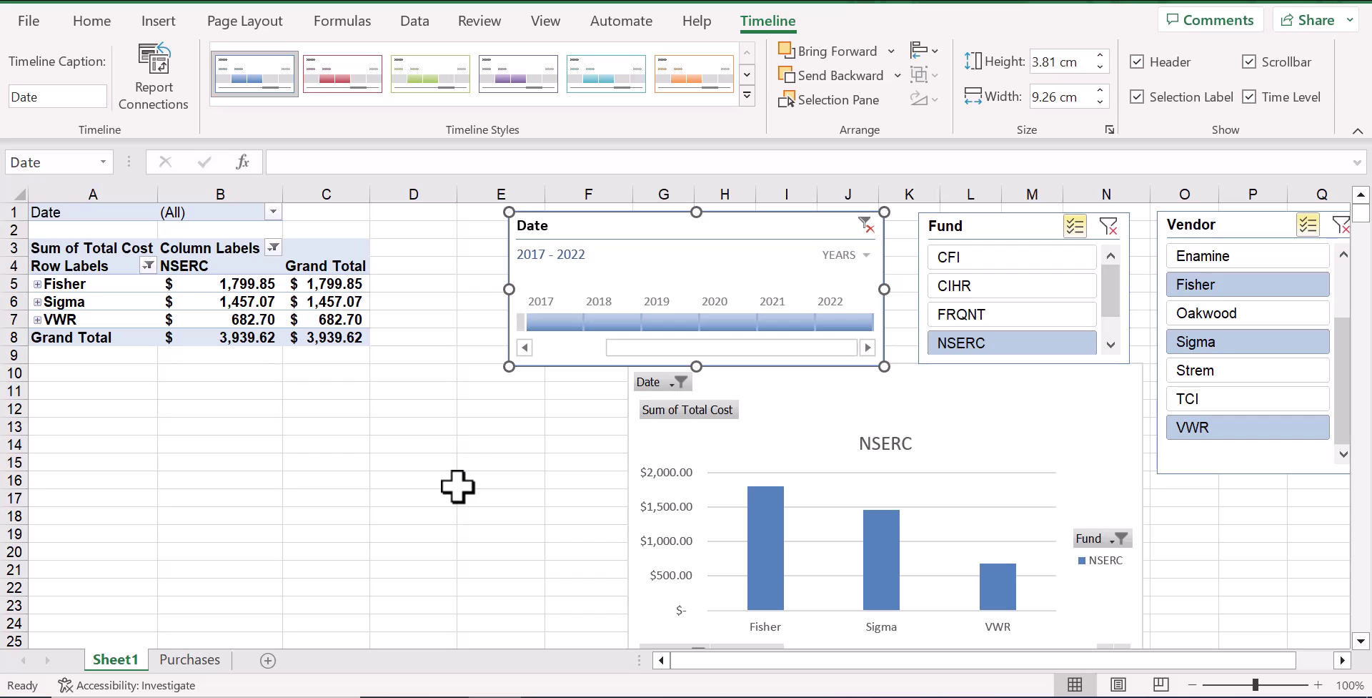
Step: Check the source table on the Purchases sheet and refresh the PivotTable on Sheet1
click(208, 660)
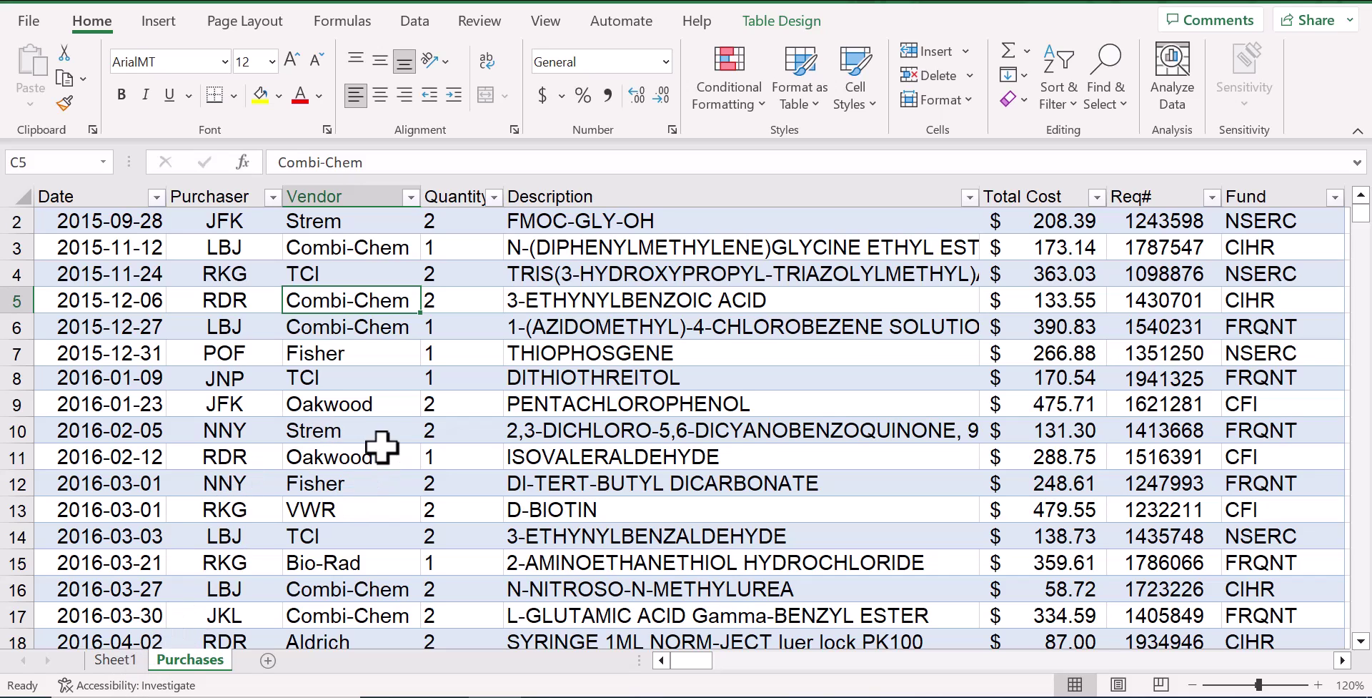
click(115, 660)
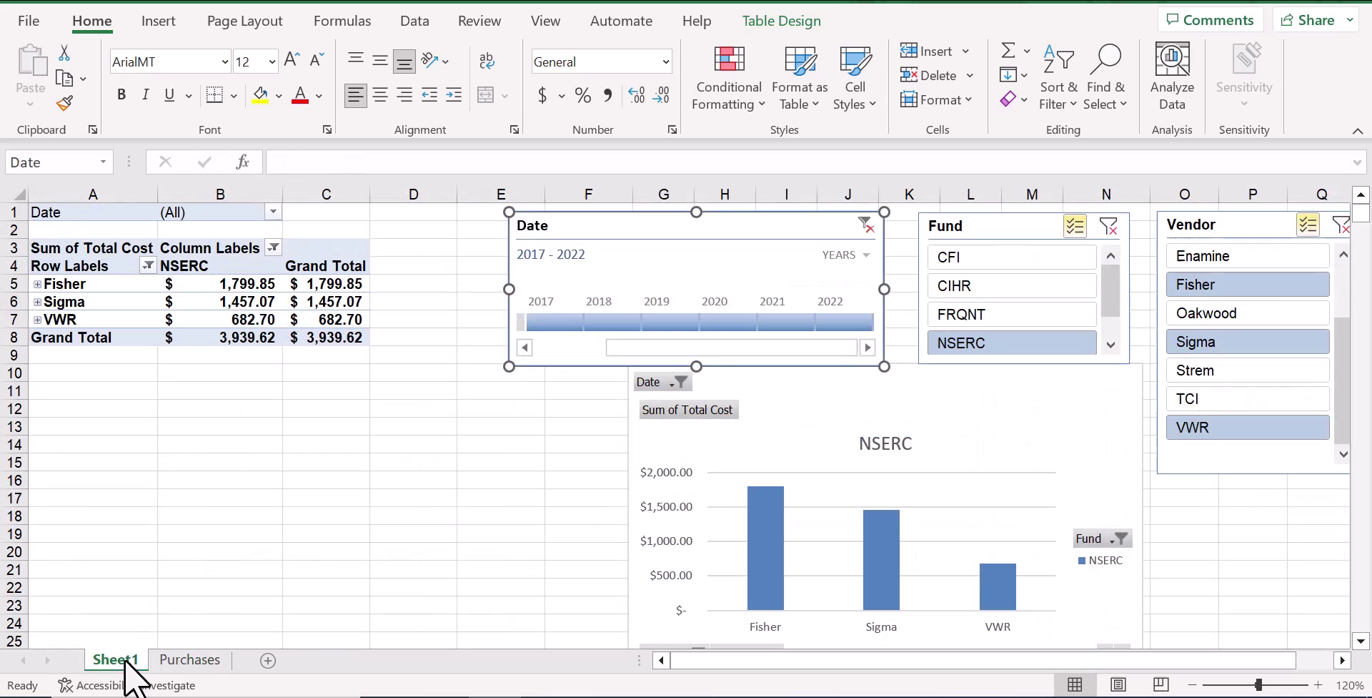
click(358, 294)
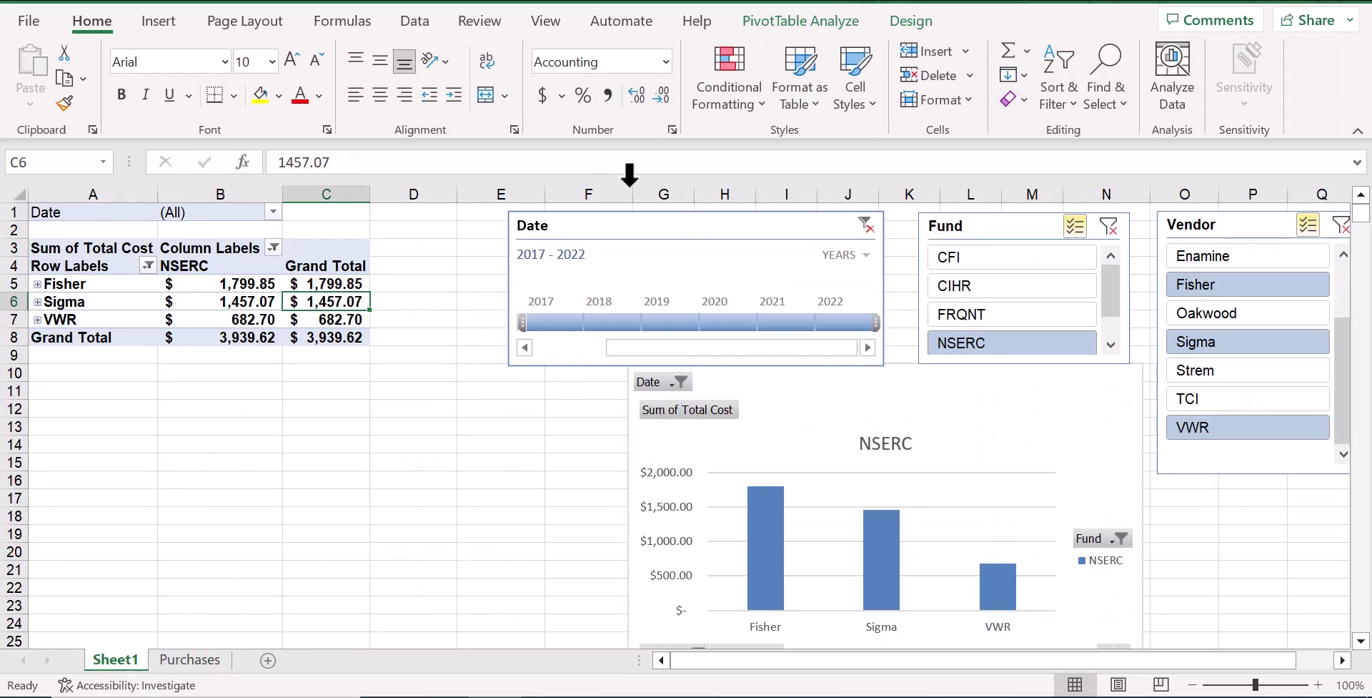
click(796, 20)
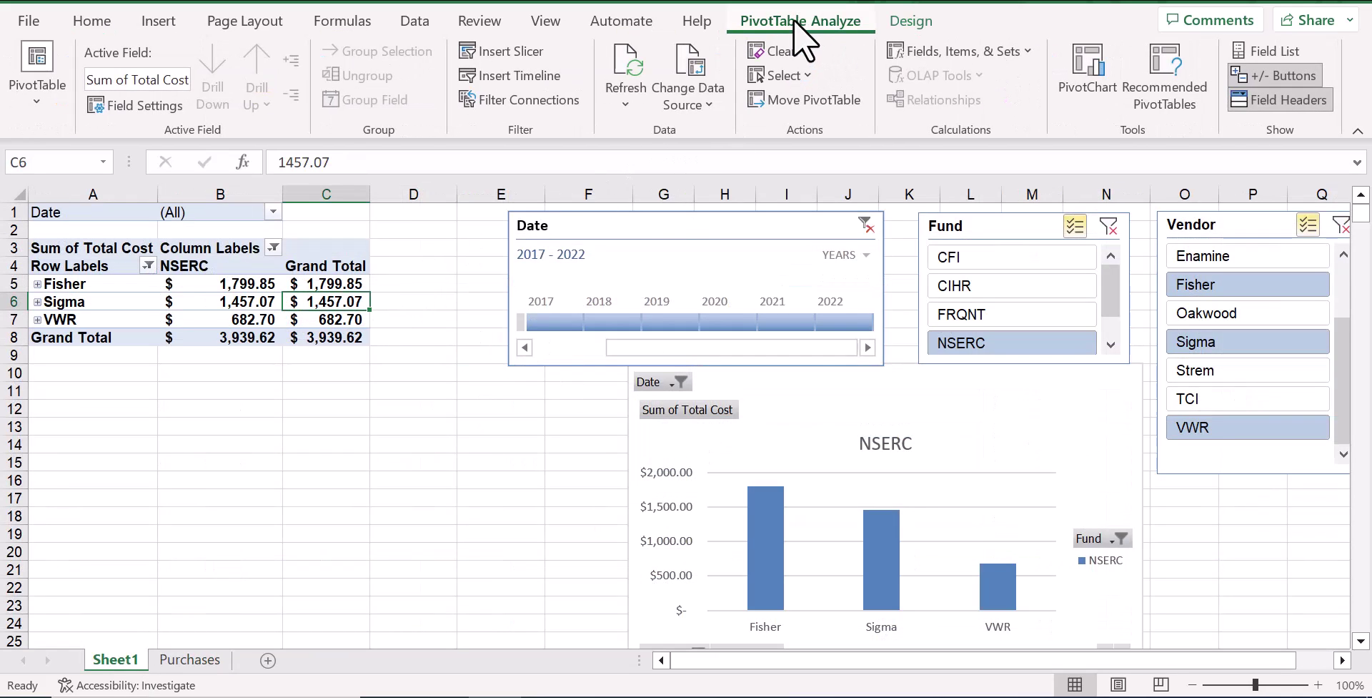
click(632, 54)
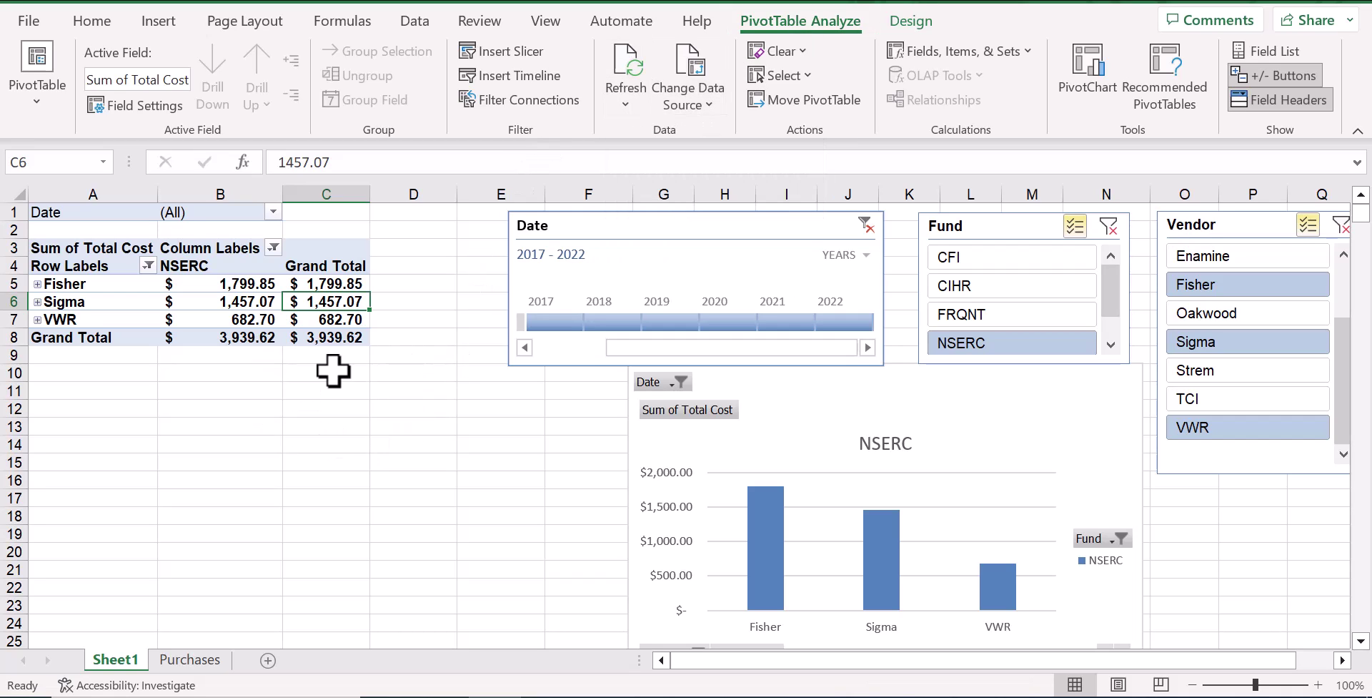